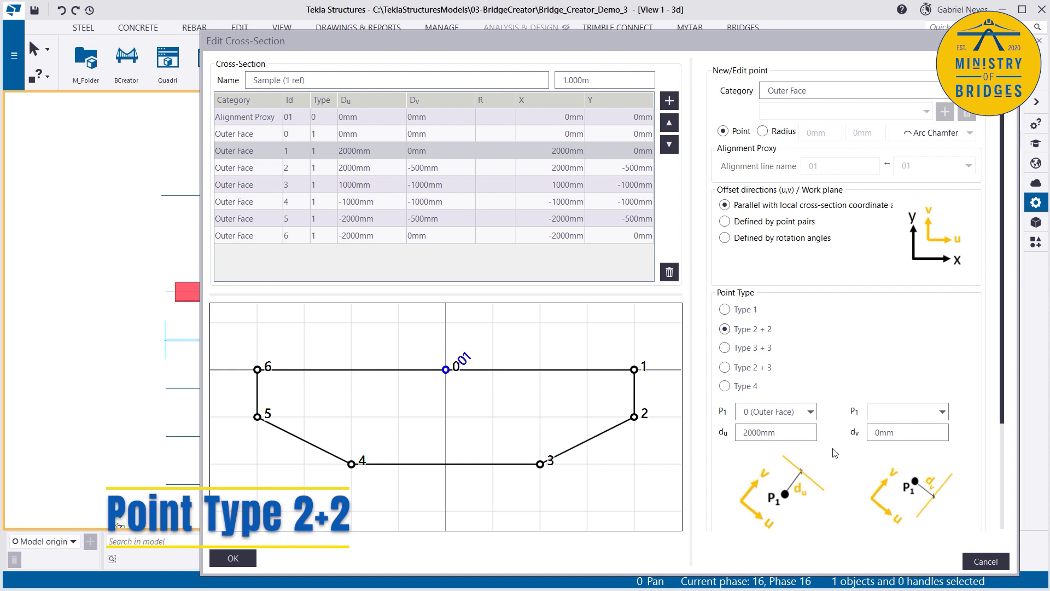
- Examine the parameters offered by point types 3 + 3, 2 + 3 and 4 for outer face point 1
click(724, 348)
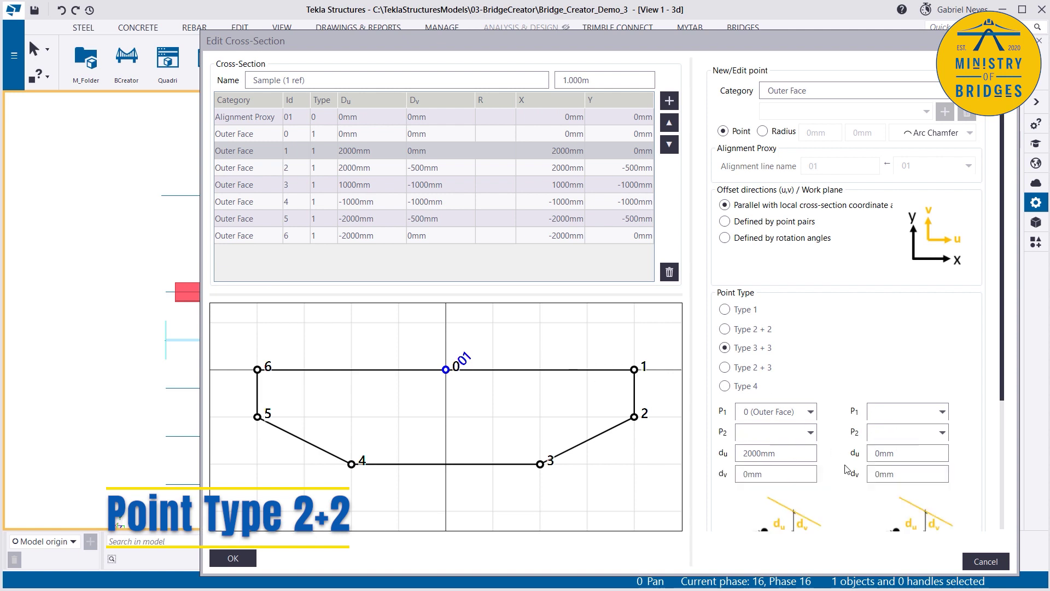
scroll(797, 398, down, 2)
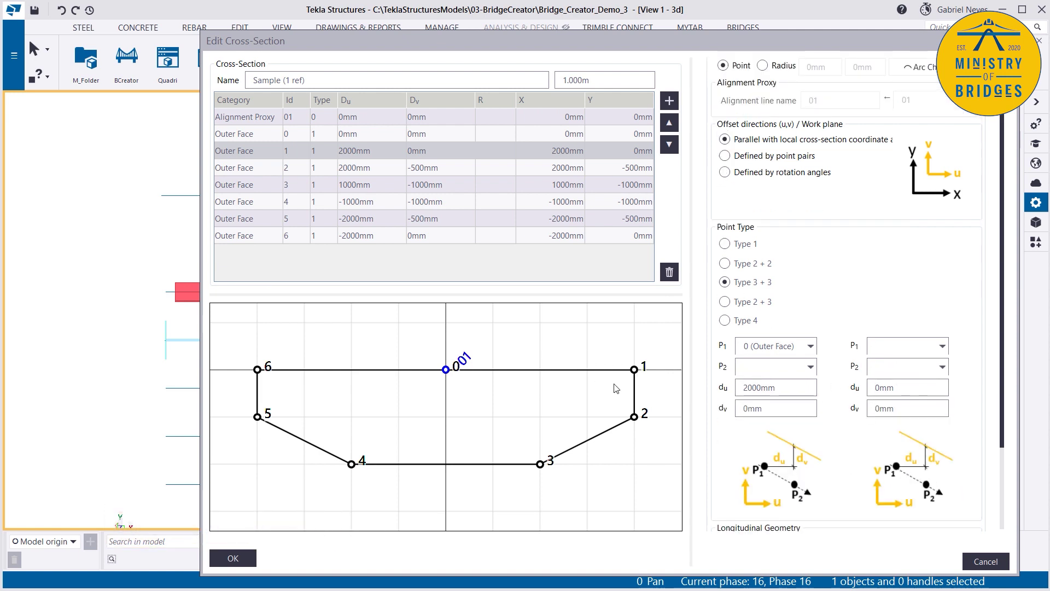
click(736, 308)
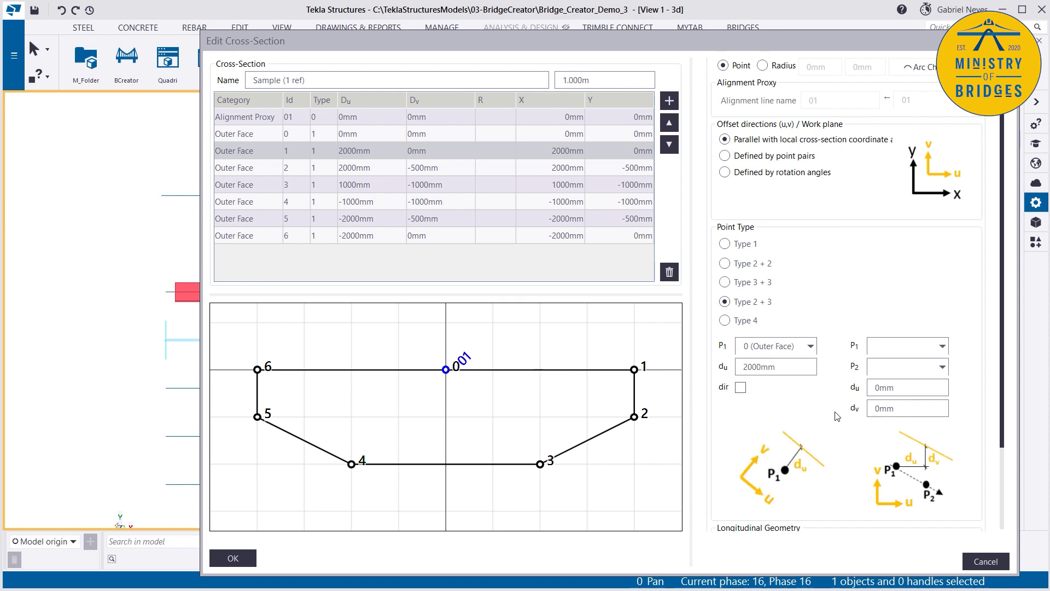
click(745, 320)
scroll(782, 498, down, 1)
scroll(780, 465, up, 1)
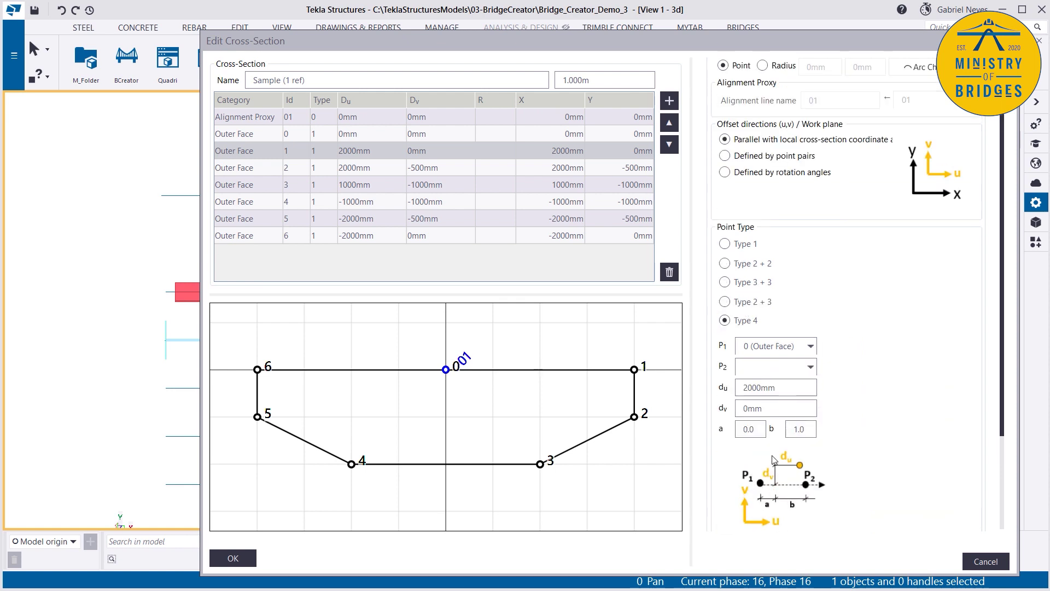
- Define outer face point 1 as Type 2 + 2, referencing point 0 with du 0 mm and point 2 for dv
click(725, 263)
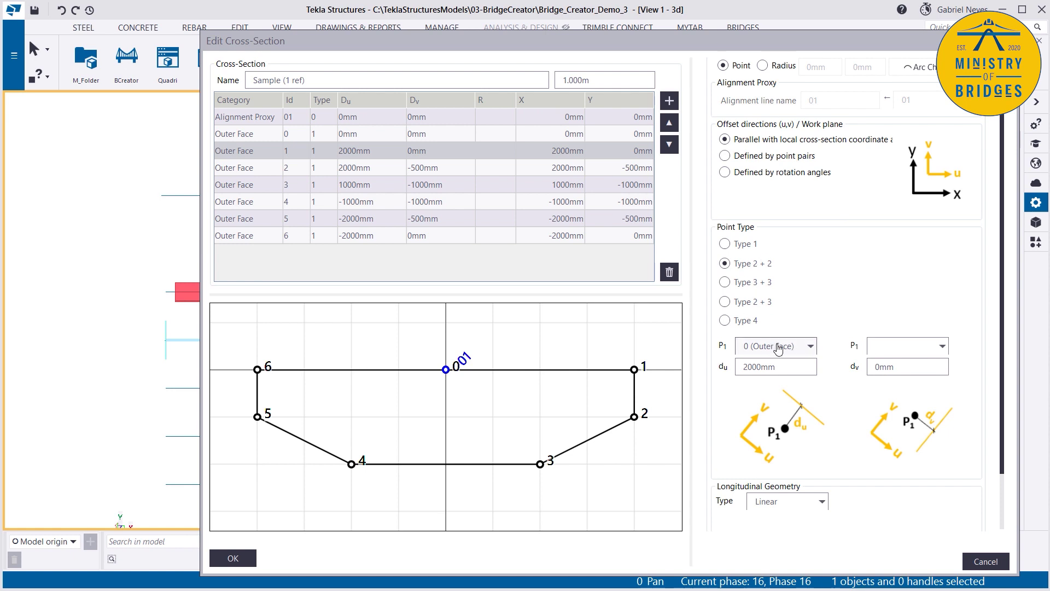
click(894, 346)
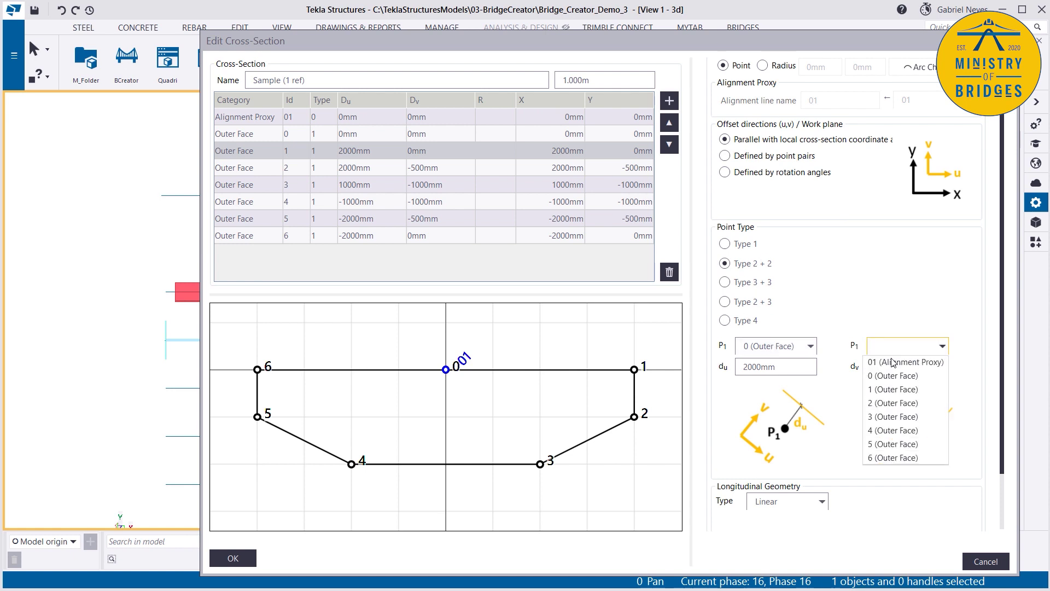
click(886, 403)
key(shift+Tab)
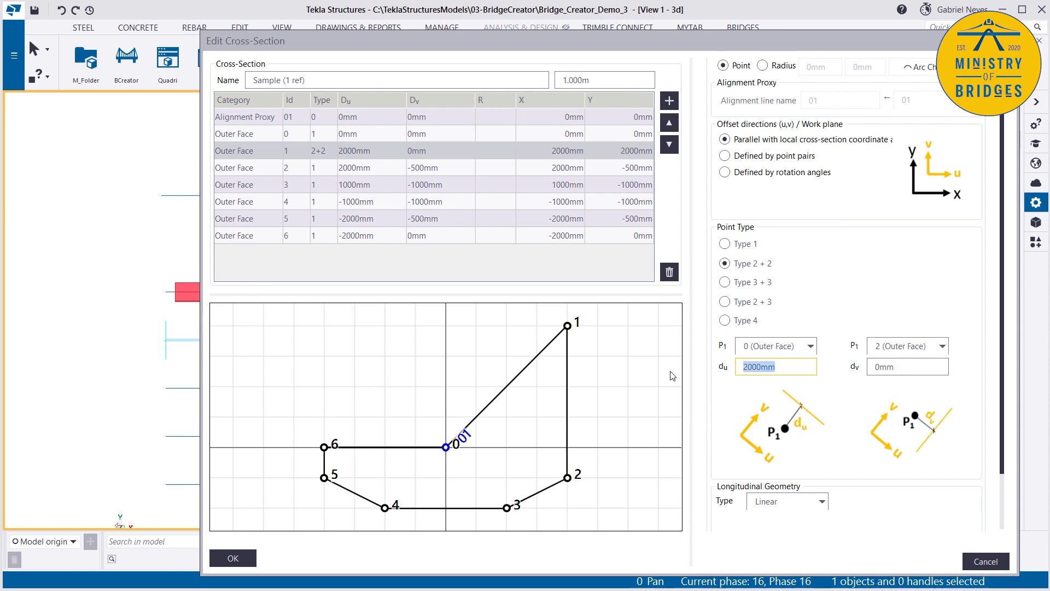
text(0)
key(Return)
click(645, 371)
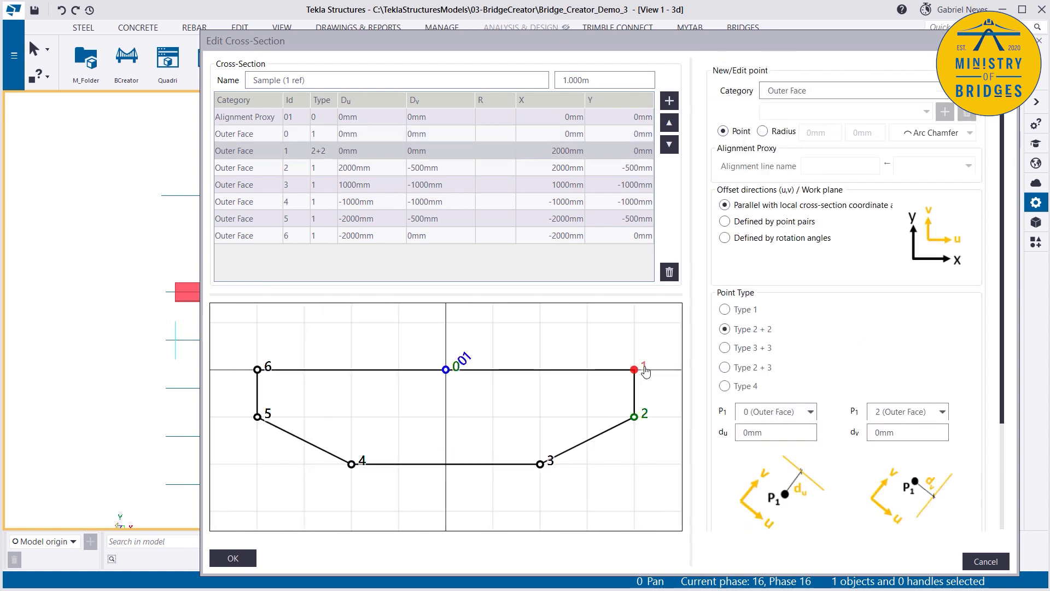
- Set the dv offset of outer face point 0 to -100 mm and check dependent point 1
click(448, 370)
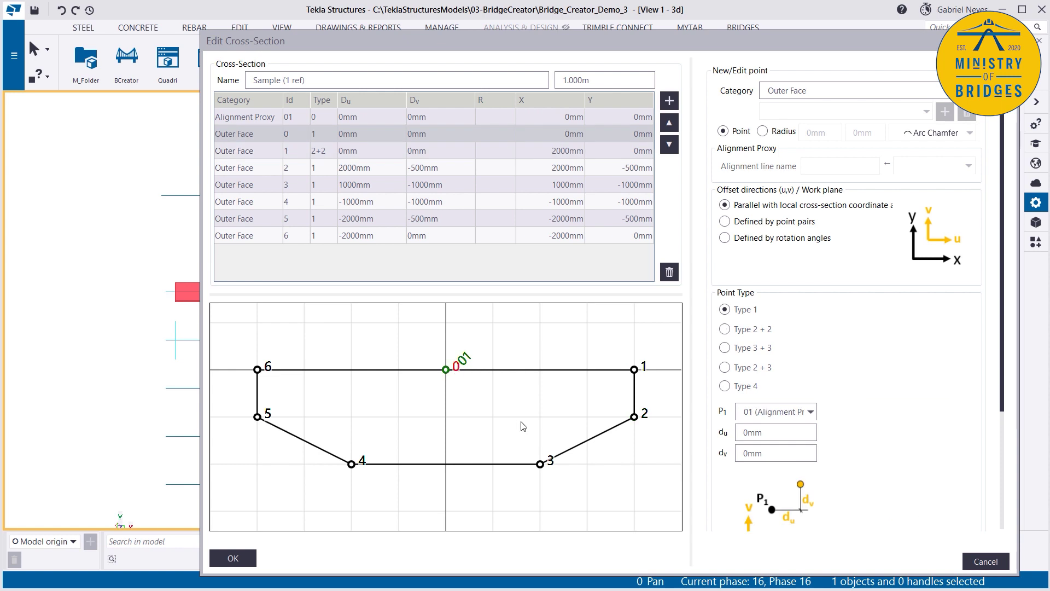
click(774, 458)
text(-100)
key(Return)
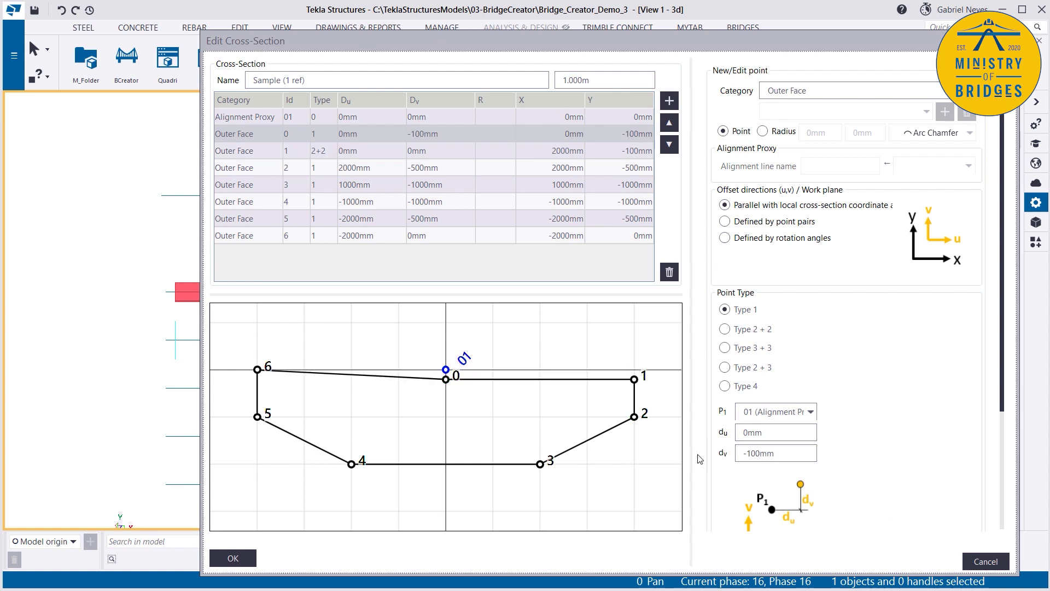
click(644, 378)
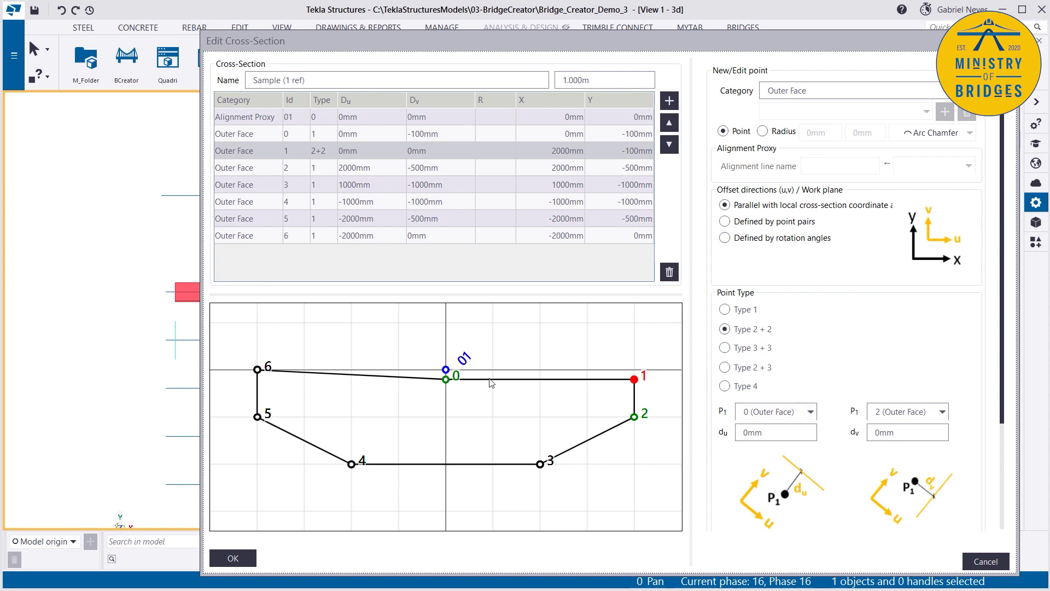
- Set the du offset of outer face point 2 to 3000 mm and check dependent point 1
click(644, 420)
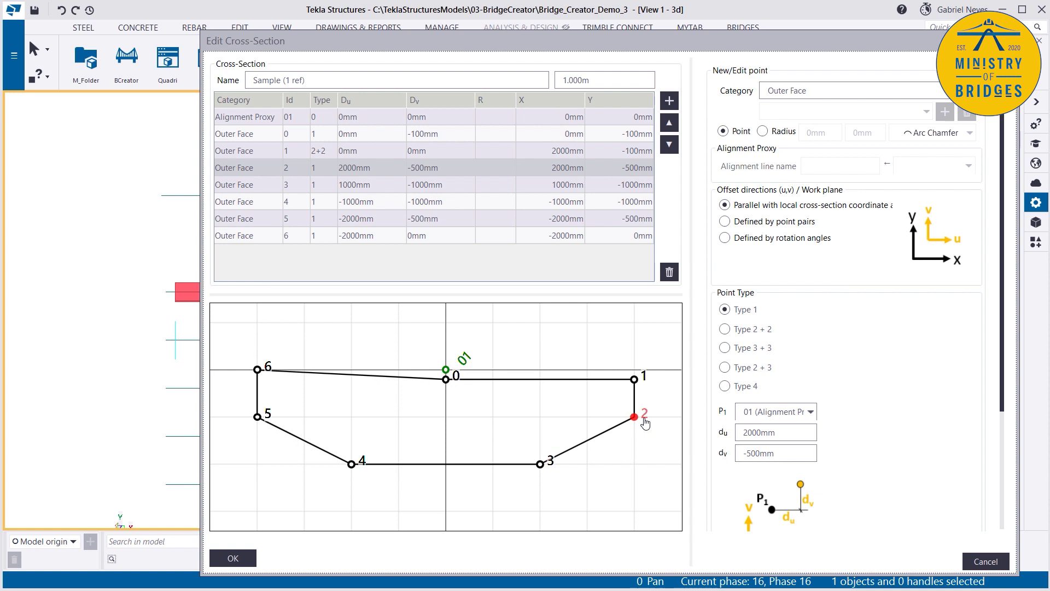
click(744, 432)
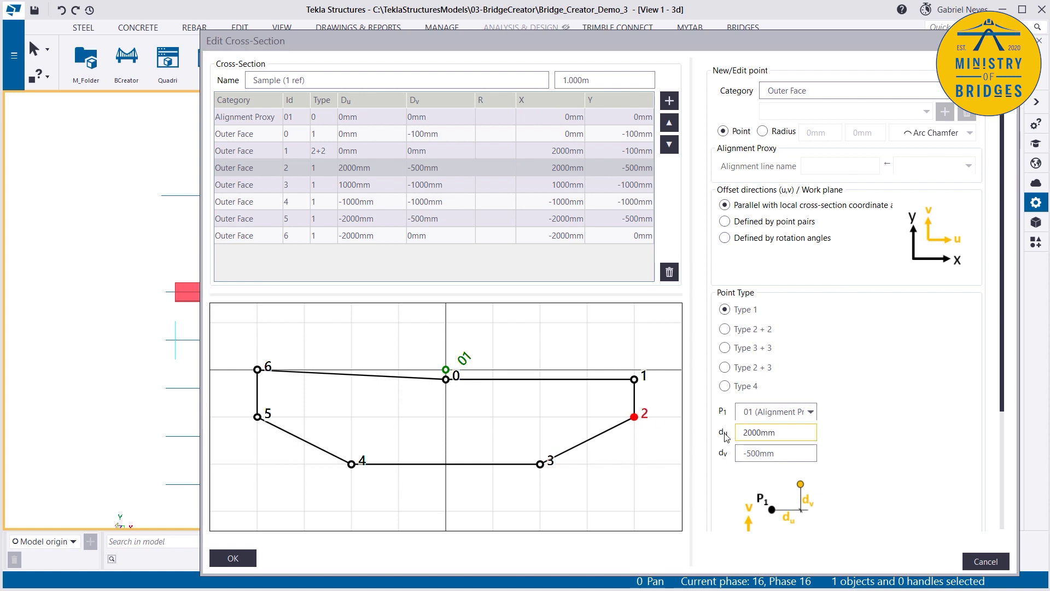
text(3)
key(Delete)
click(625, 408)
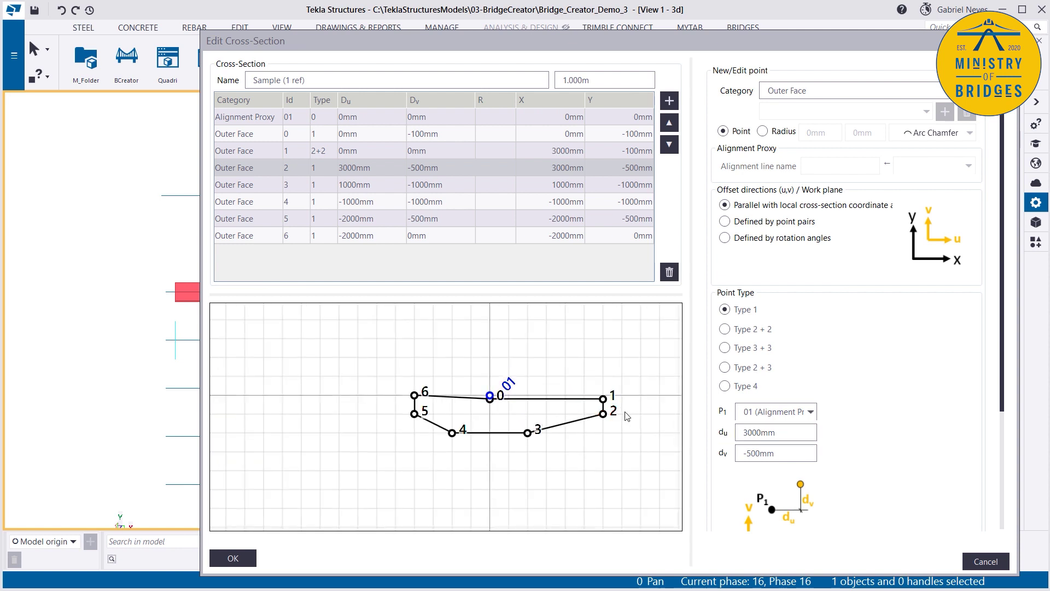
scroll(627, 414, up, 3)
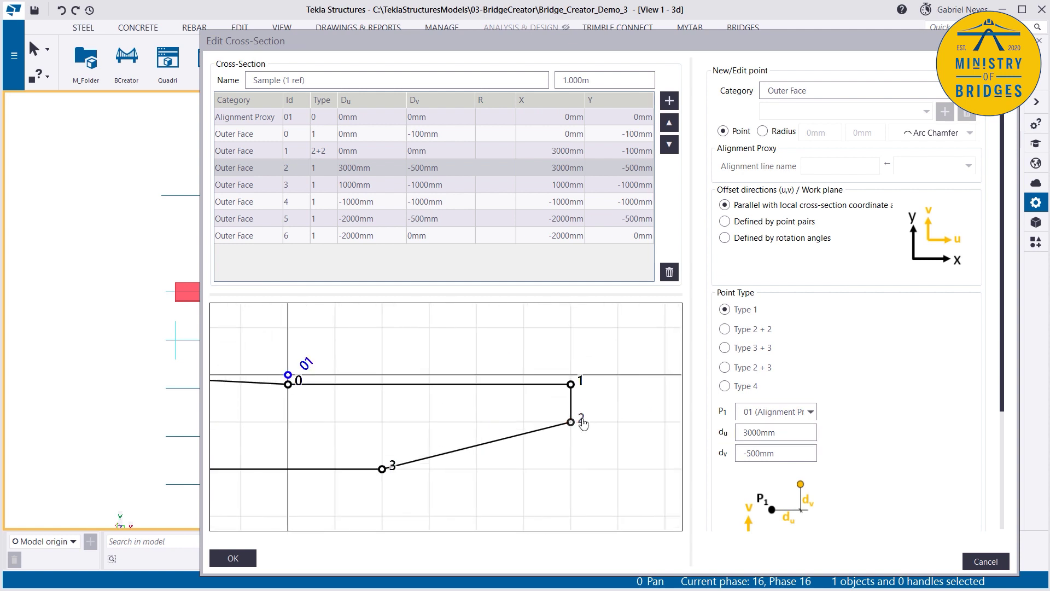
click(582, 381)
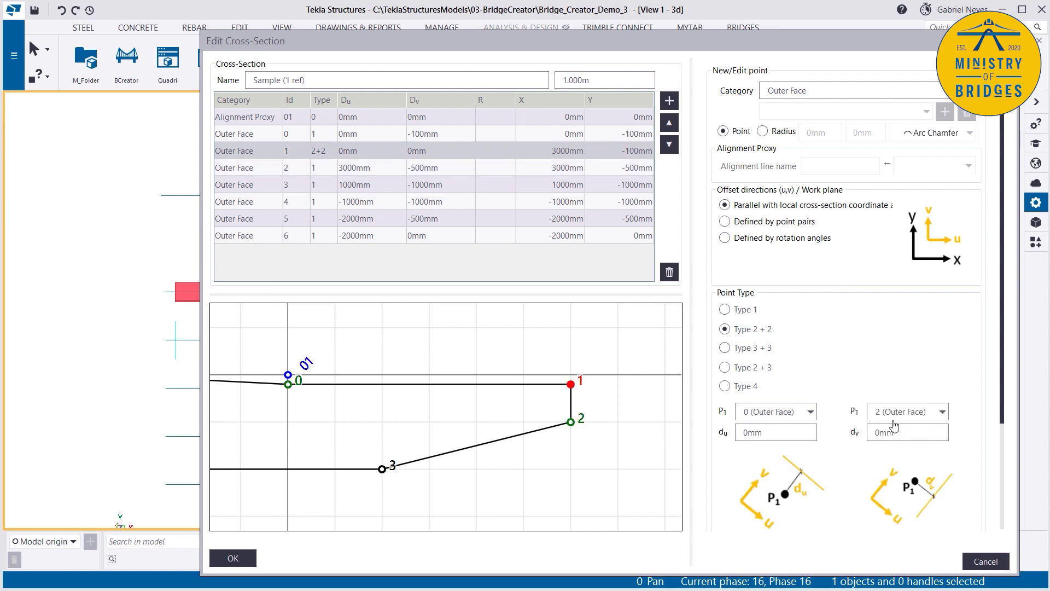
- Set the du offset of outer face point 2 to 2000 mm
click(582, 425)
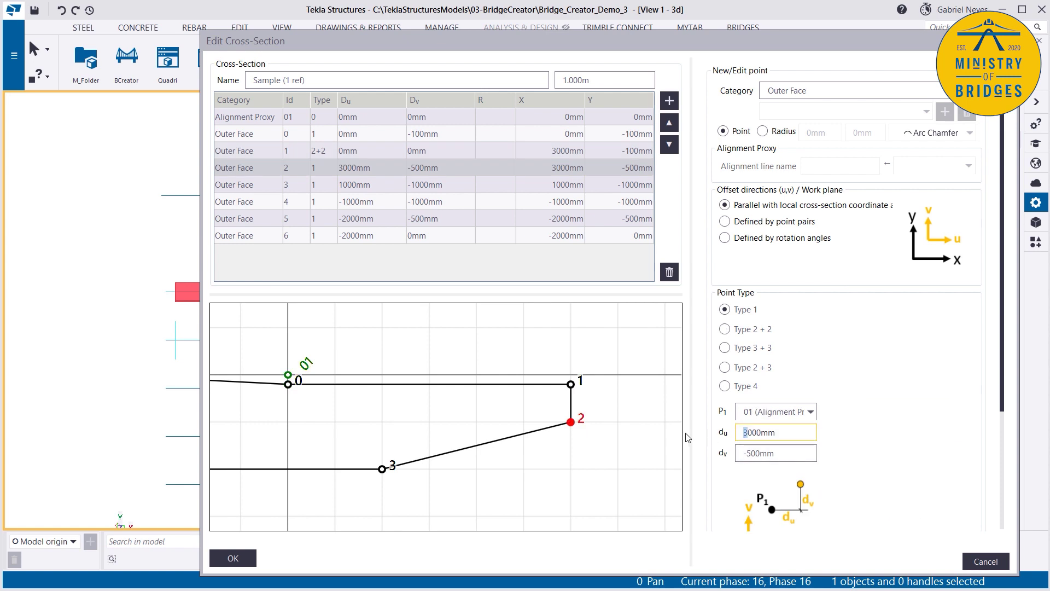
text(2)
key(Return)
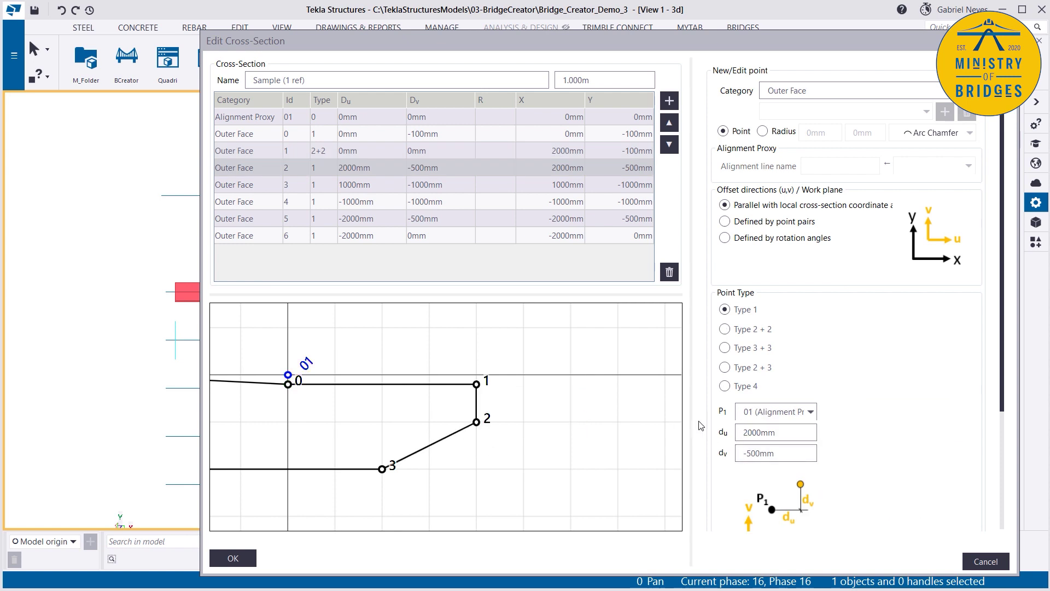
scroll(550, 424, down, 1)
scroll(557, 422, down, 1)
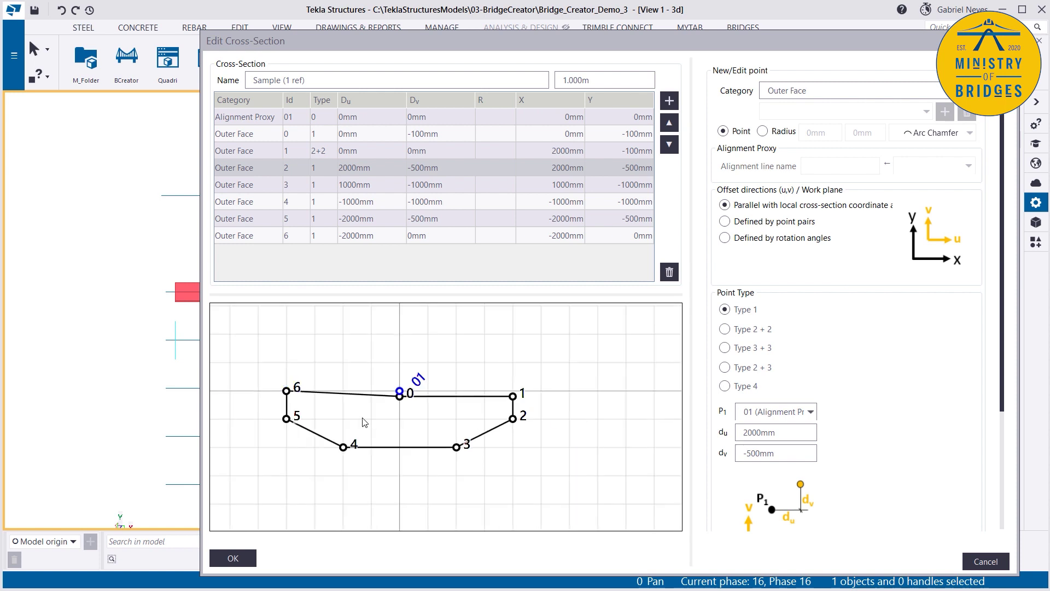
- Define outer face point 4 as Type 2 + 2, with point 3 as the du reference and point 0 as the dv reference
click(462, 441)
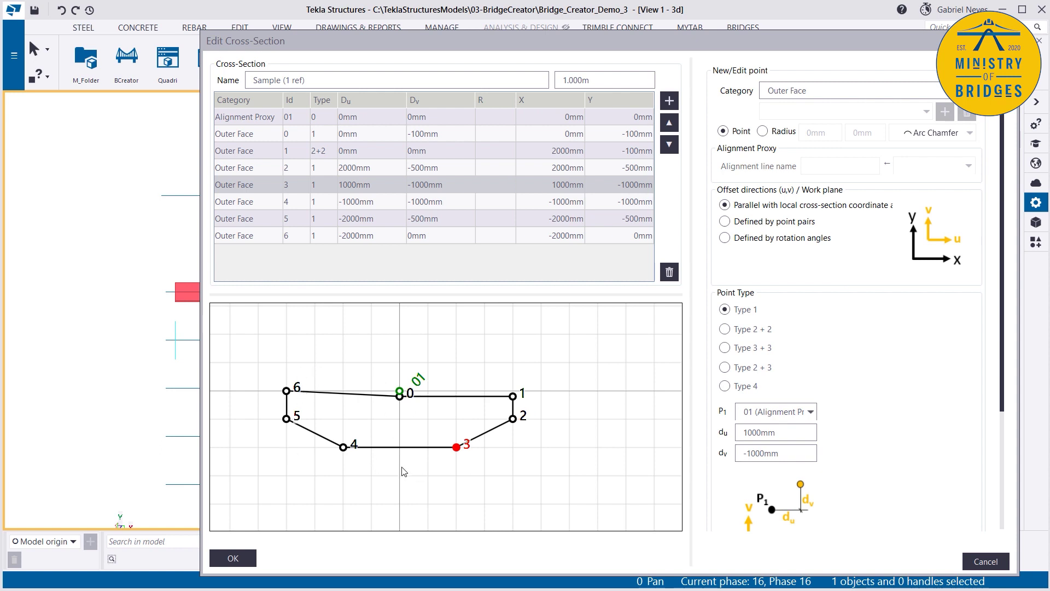
scroll(354, 435, up, 3)
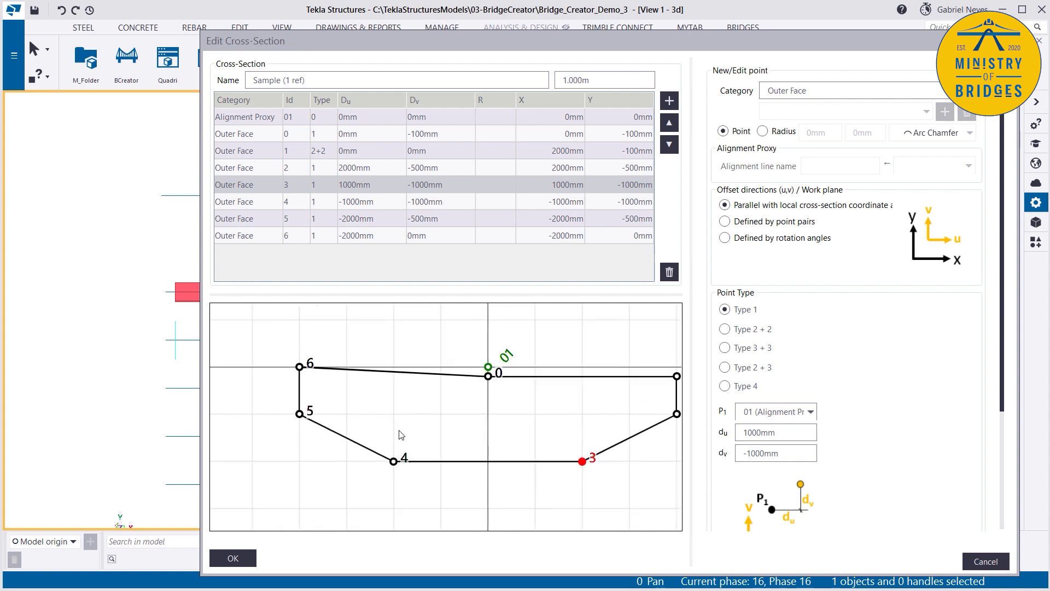
click(397, 461)
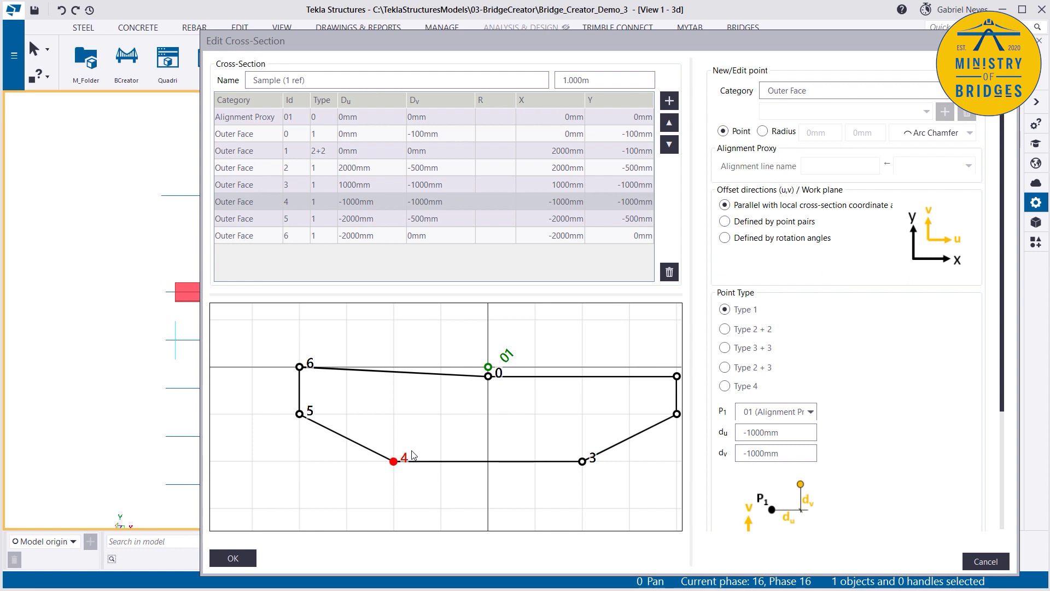
click(725, 329)
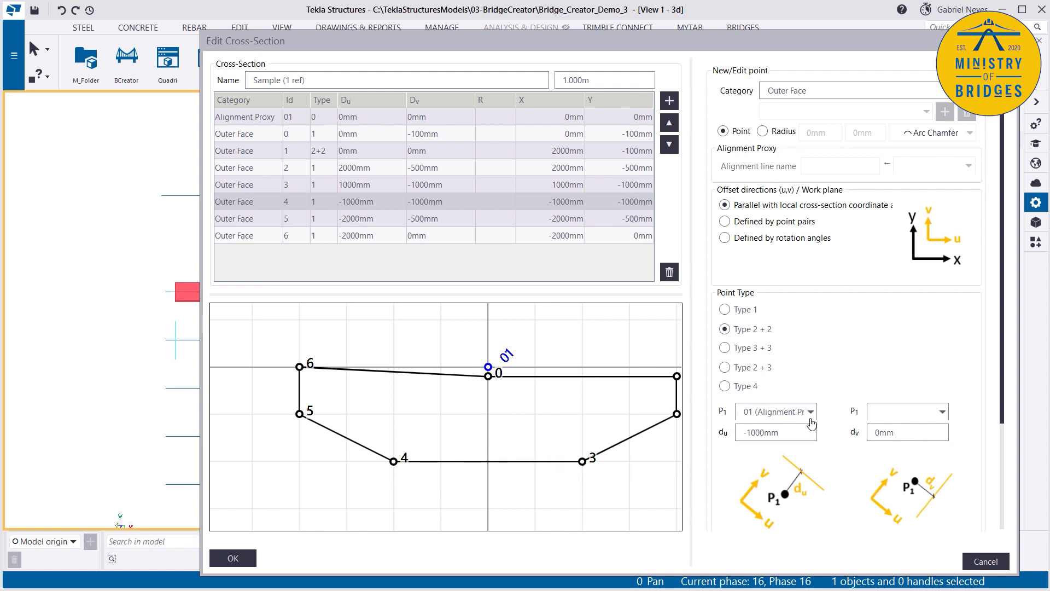
click(786, 413)
click(753, 484)
click(892, 417)
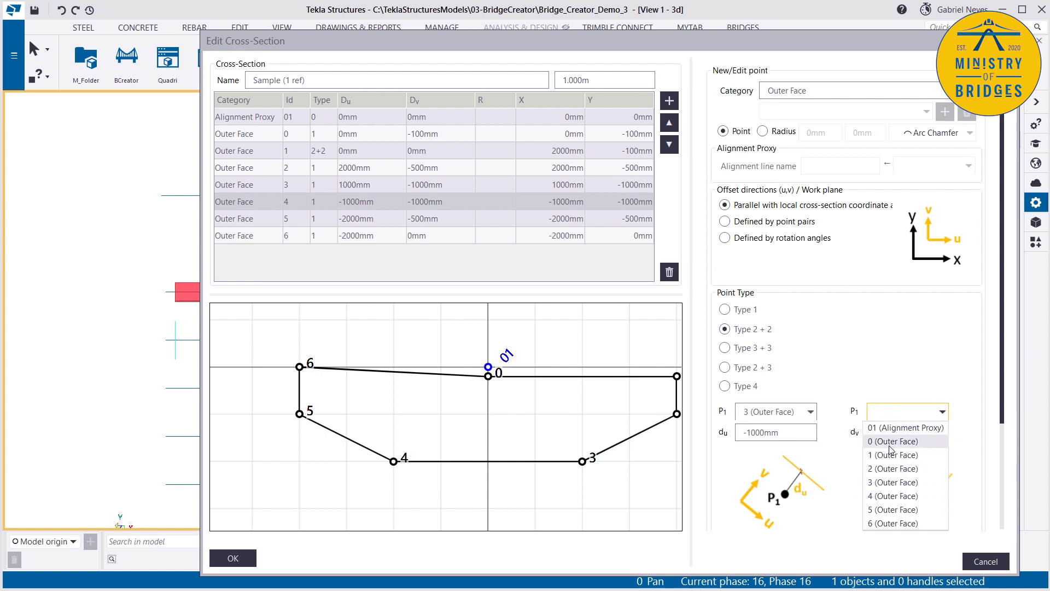
click(890, 441)
scroll(437, 418, down, 2)
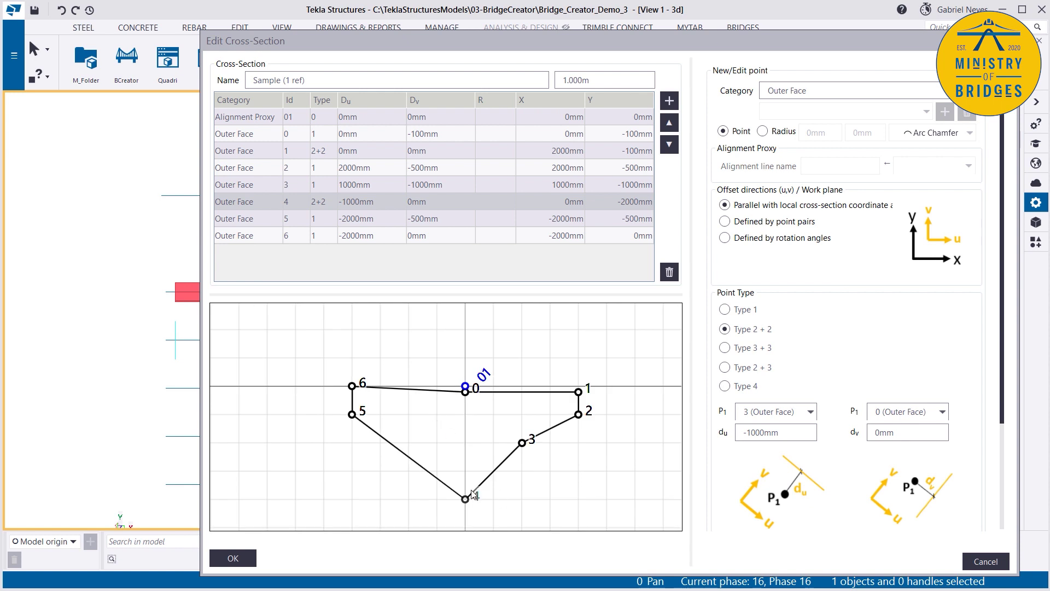
scroll(465, 503, up, 1)
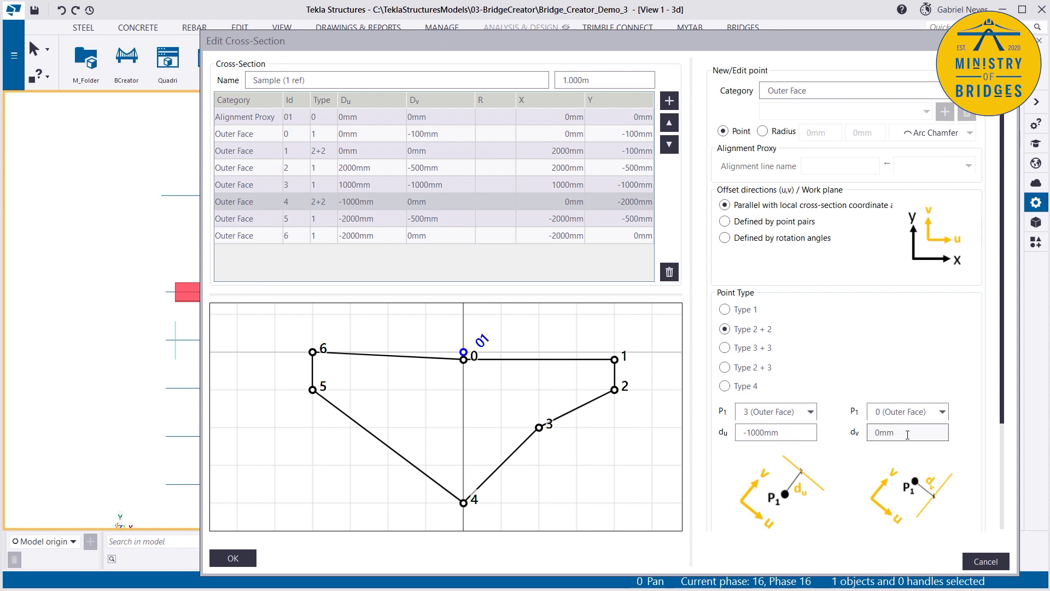
- Set the dv offset of outer face point 4 to -1500 mm
key(Tab)
text(-1500)
click(598, 501)
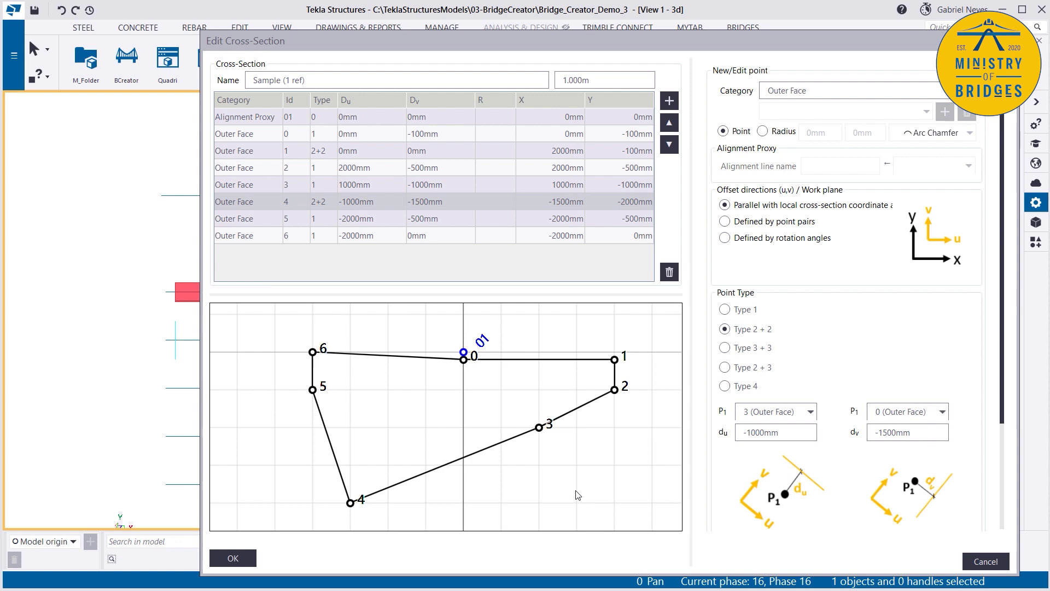
- Set the offsets of outer face point 4 to dv -1000 mm and du 0 mm
double_click(882, 432)
text(-1000)
click(599, 482)
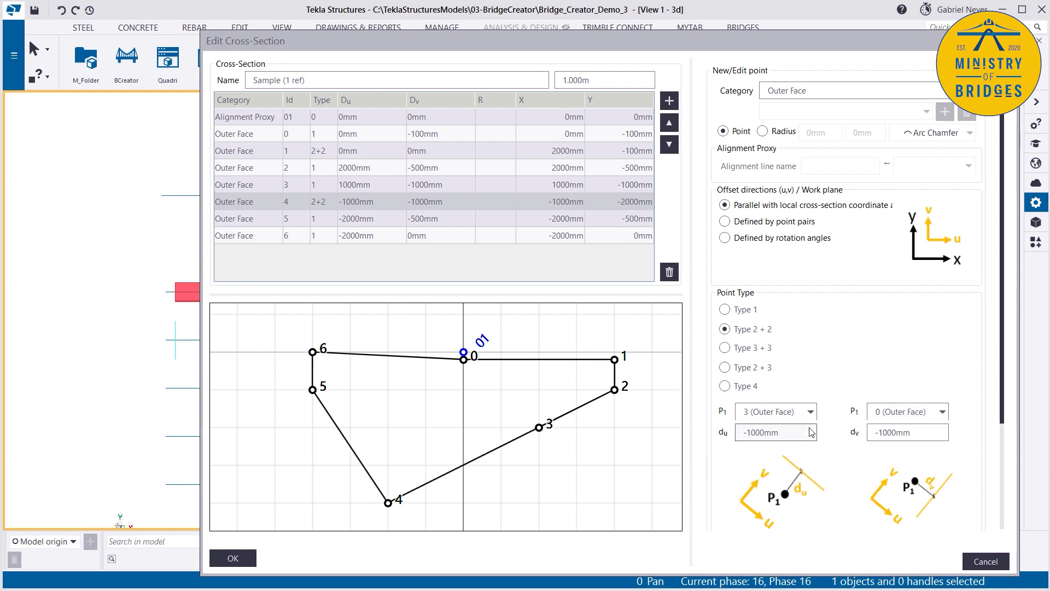
double_click(792, 432)
text(0)
click(500, 503)
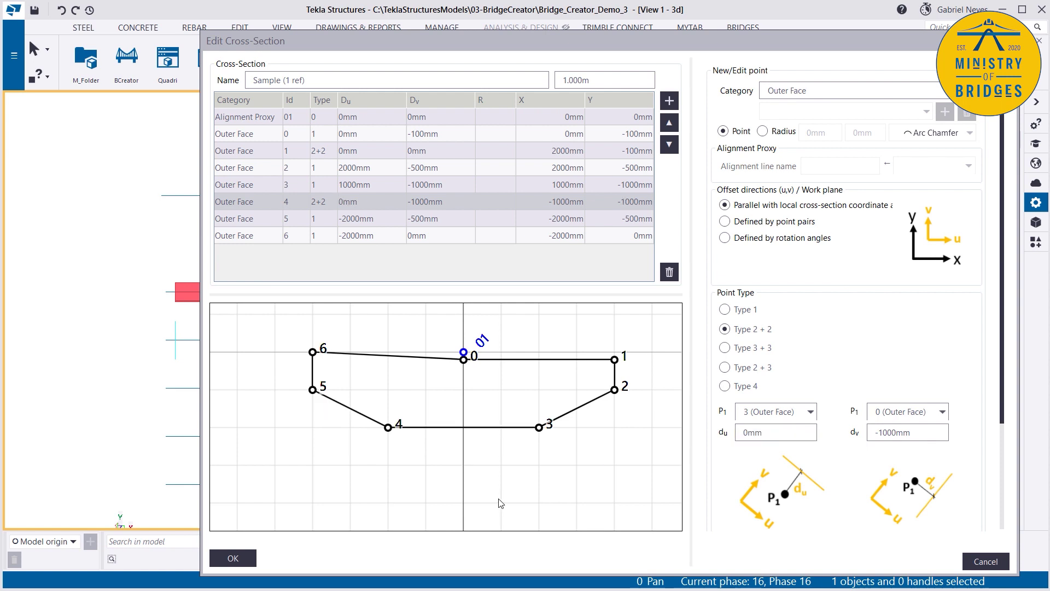
- Set the dv offset of outer face point 3 to -1500 mm
click(541, 428)
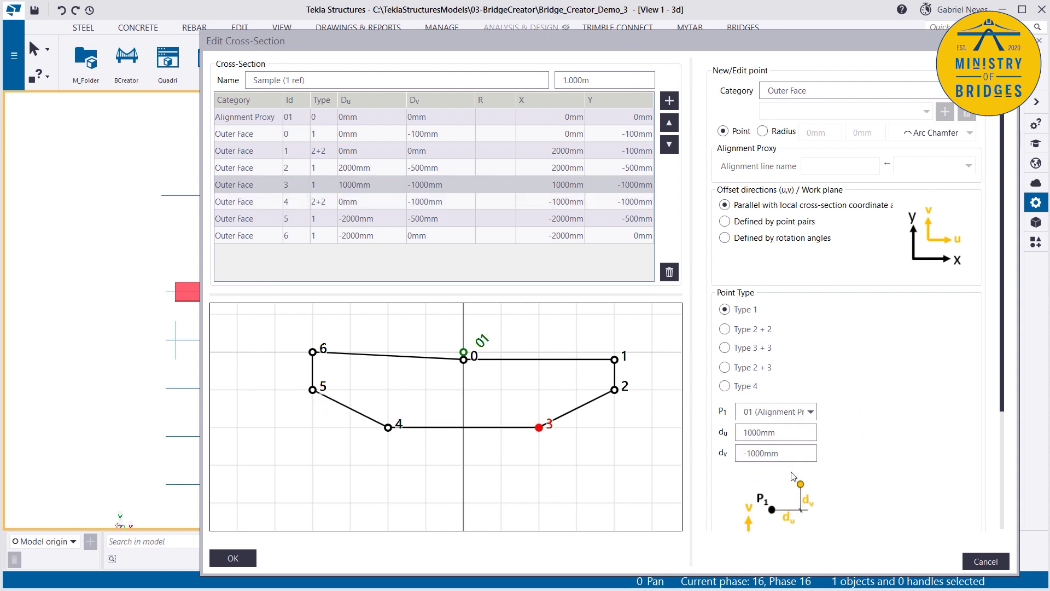
click(754, 454)
text(5)
click(610, 470)
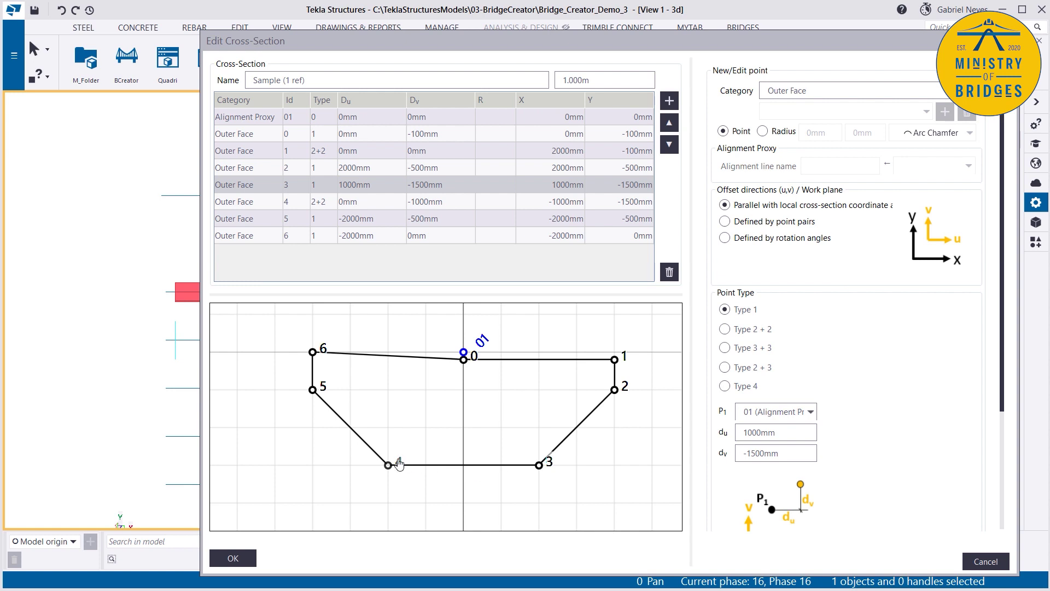
- Set the du offset of outer face point 0 to 500 mm
click(474, 356)
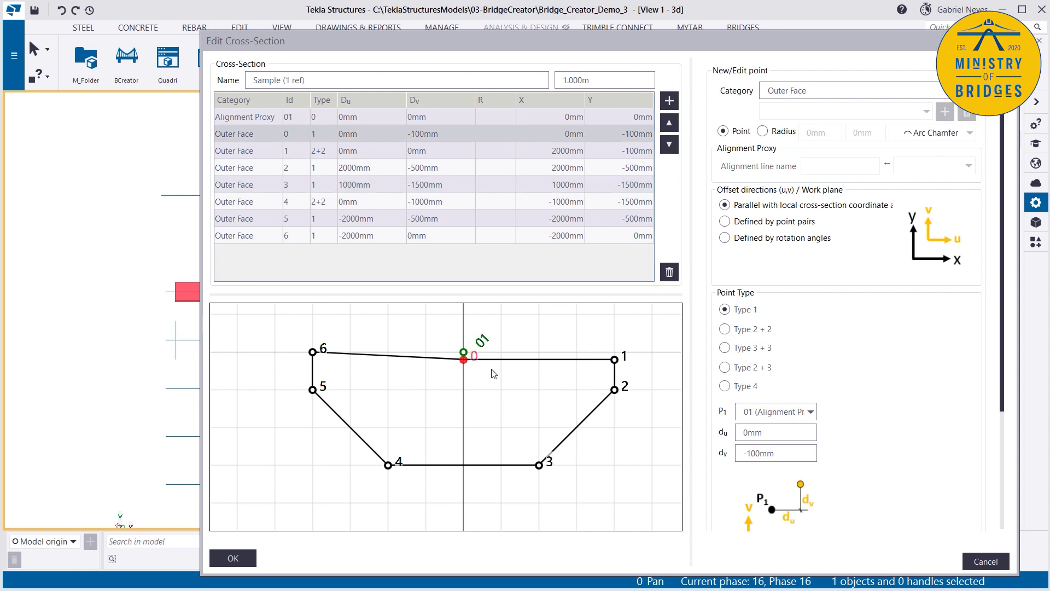
drag(749, 431, 707, 435)
text(500)
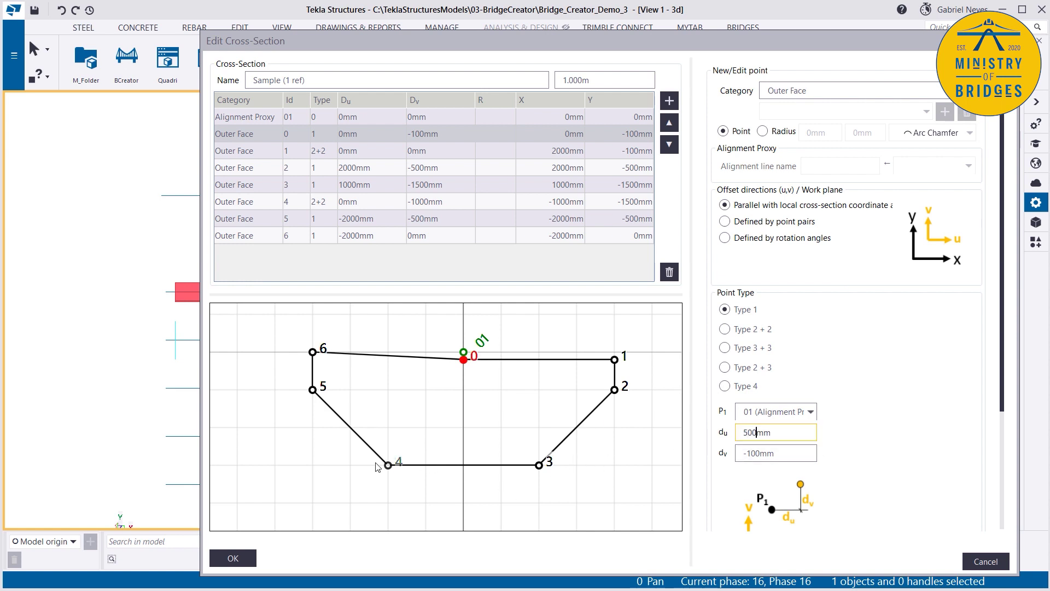
click(406, 411)
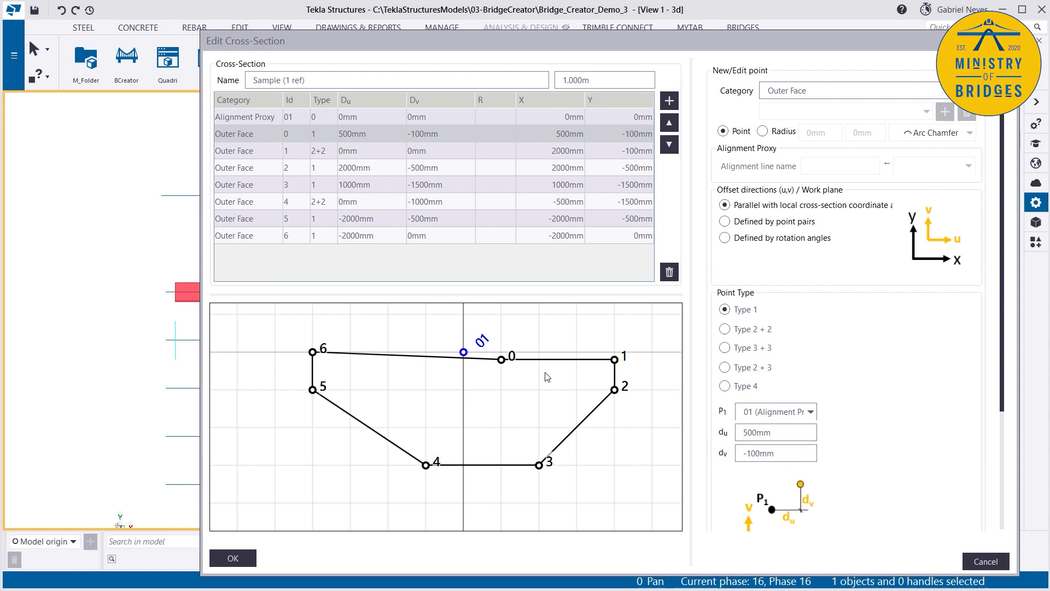
- Set the du offset of outer face point 0 to 0 mm
click(512, 356)
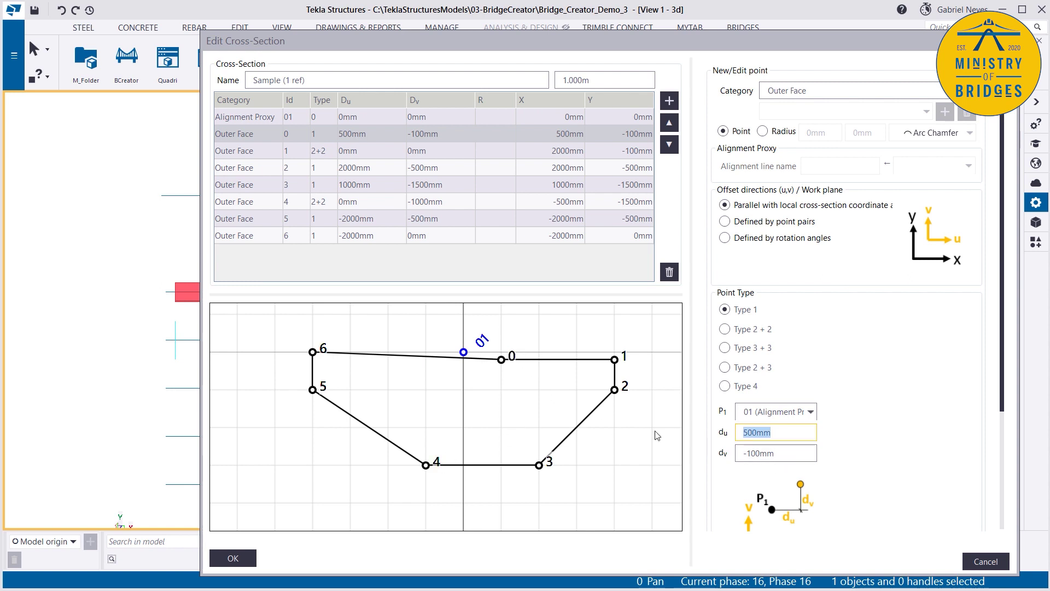
text(0)
click(482, 415)
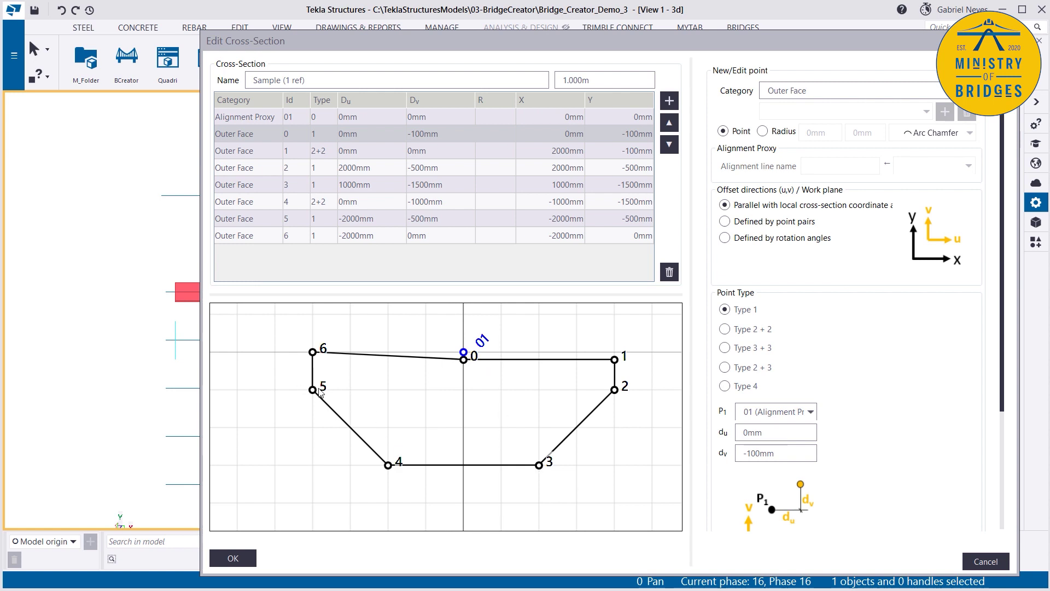
- Change the reference point of outer face point 6 to outer face point 0
click(323, 350)
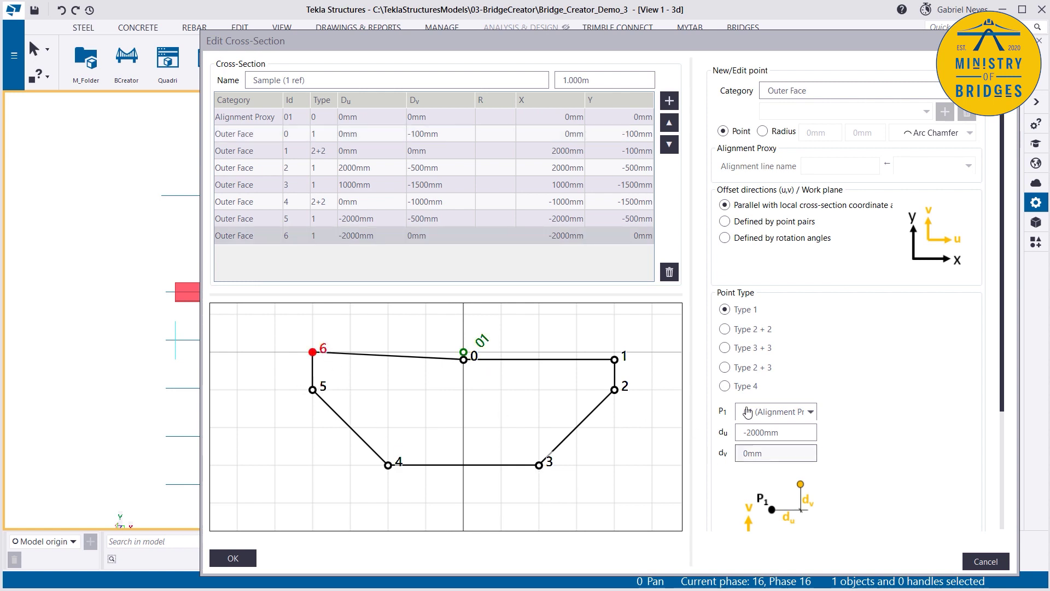
click(768, 417)
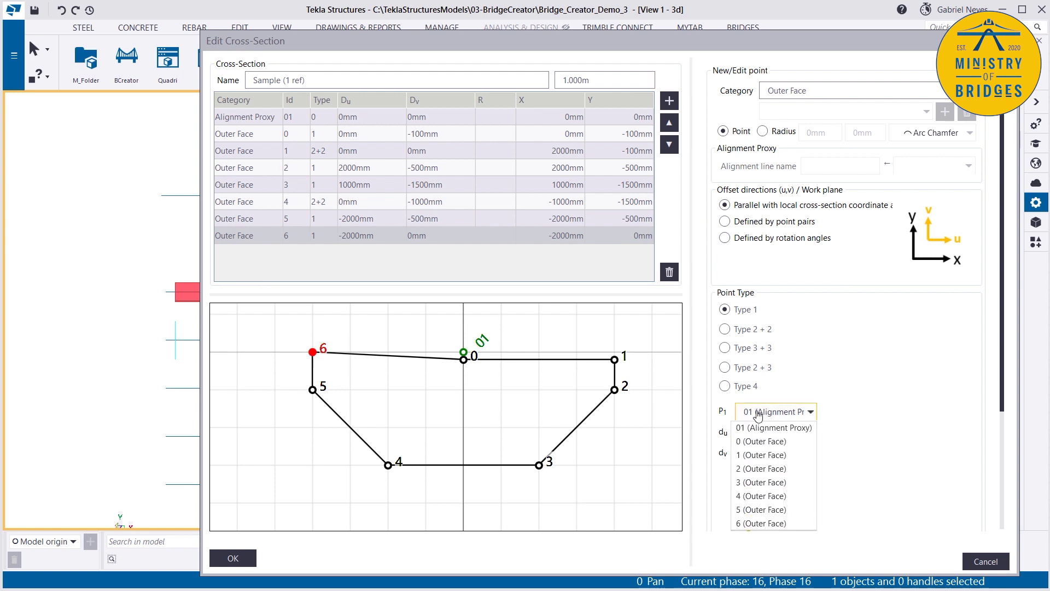
click(752, 443)
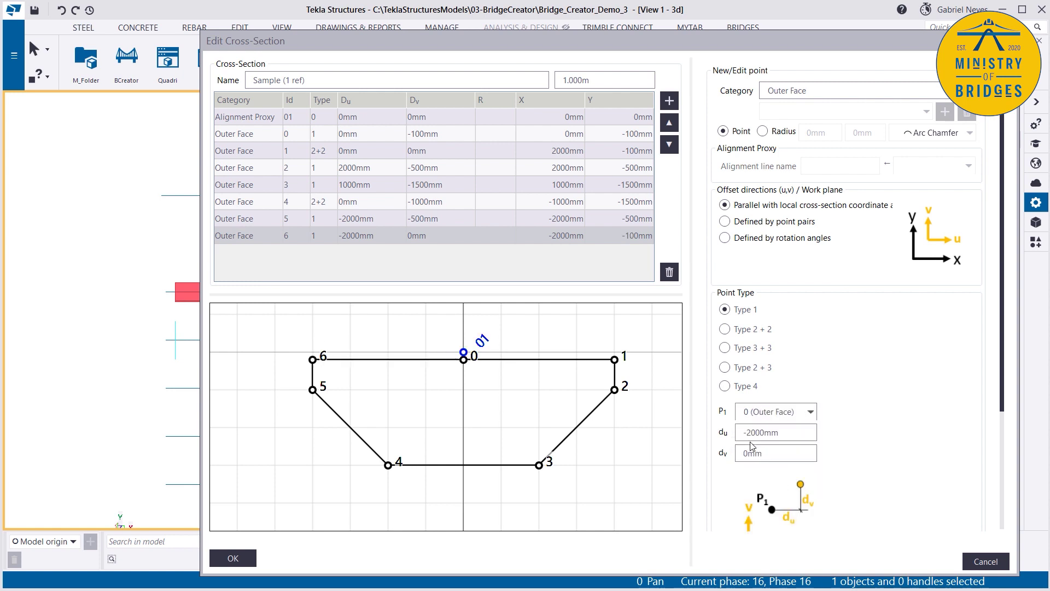
- Reference outer face point 5 to outer face point 6 and set its du offset to 0 mm
click(314, 389)
click(768, 414)
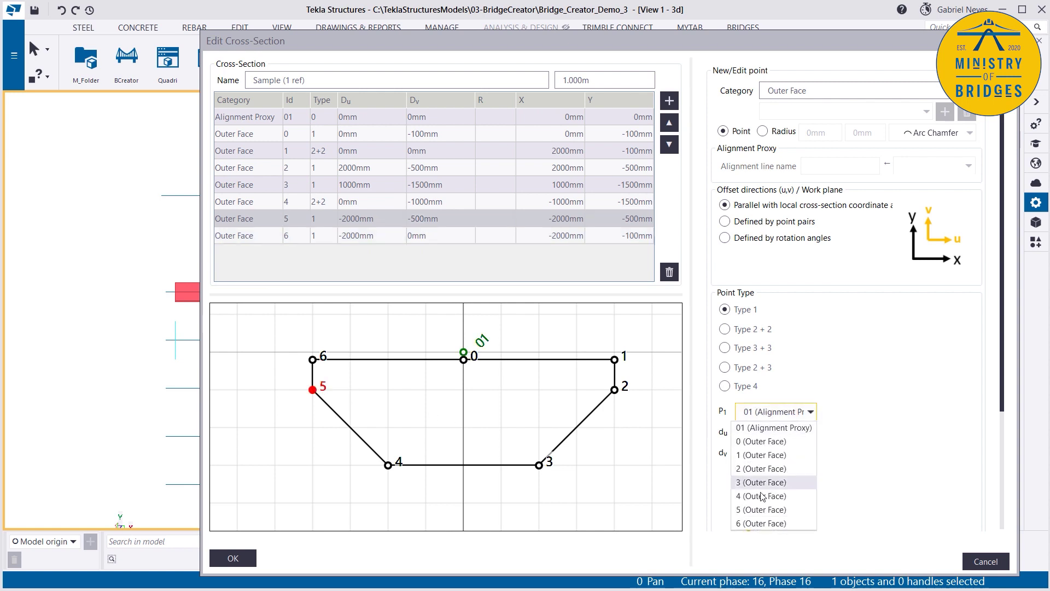
click(763, 519)
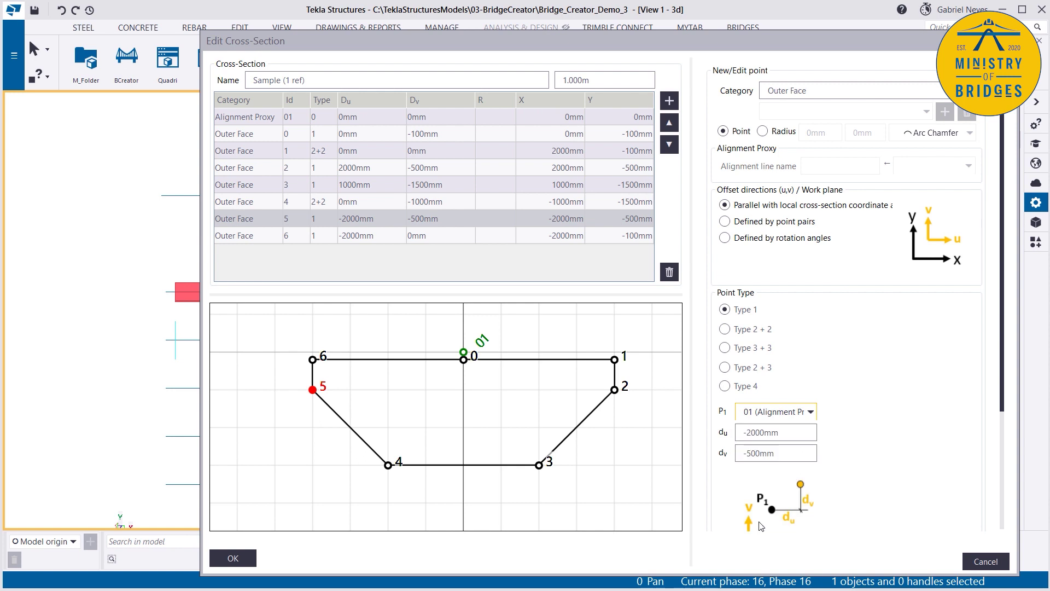
double_click(776, 433)
text(0)
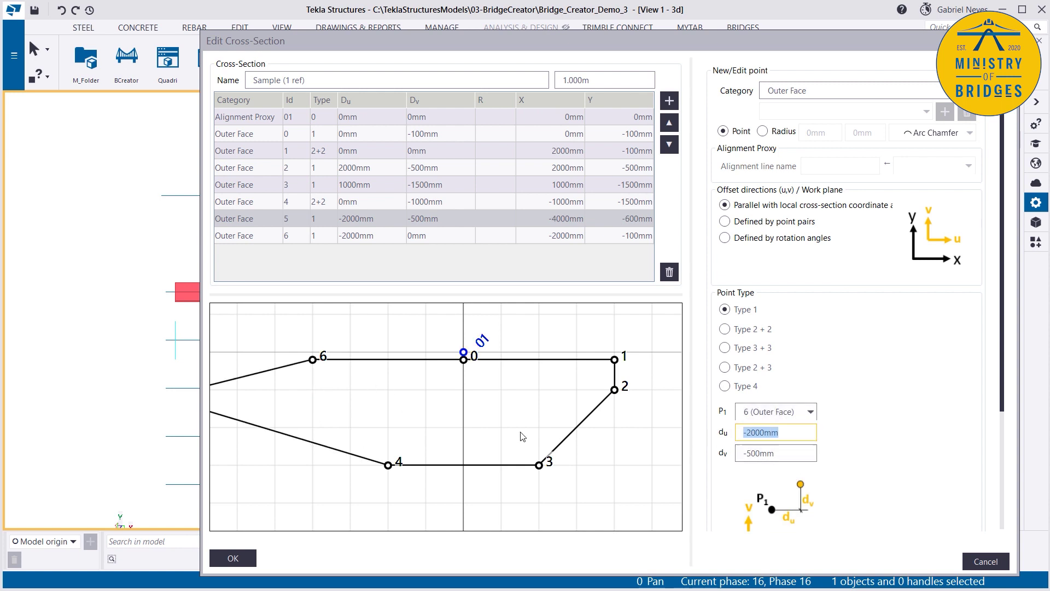
key(Return)
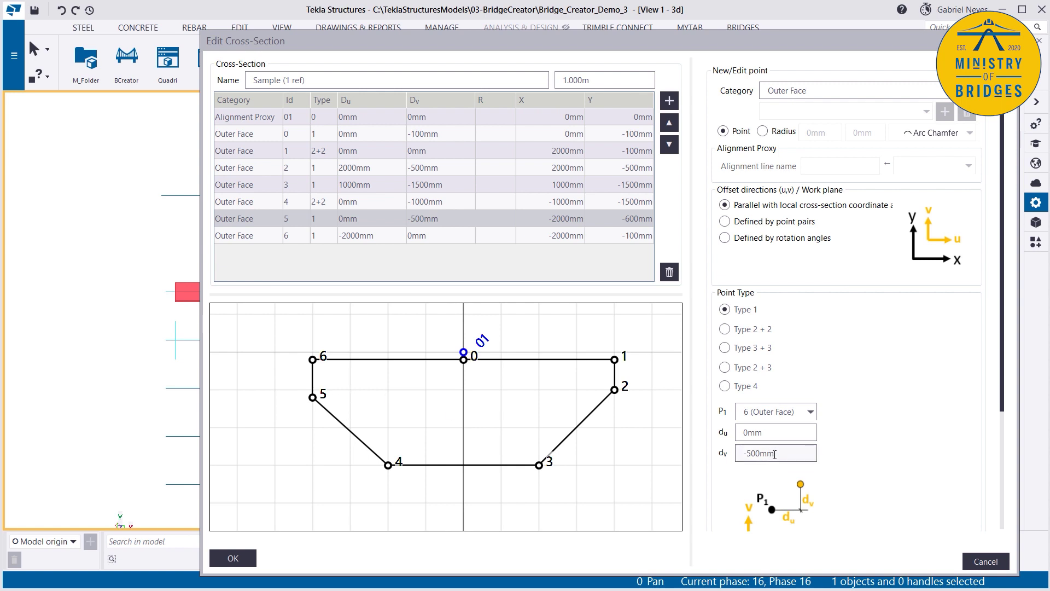
- Set the dv offset of outer face point 2 to -750 mm
click(626, 390)
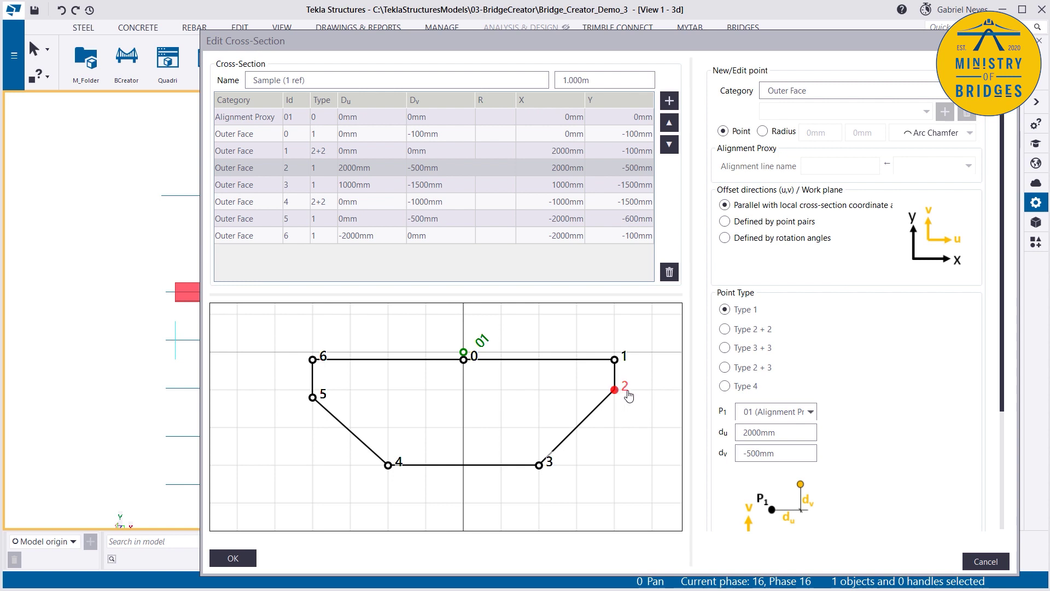
key(Tab)
key(Tab)
key(Home)
key(Right)
key(Delete)
key(Delete)
text(75)
key(Return)
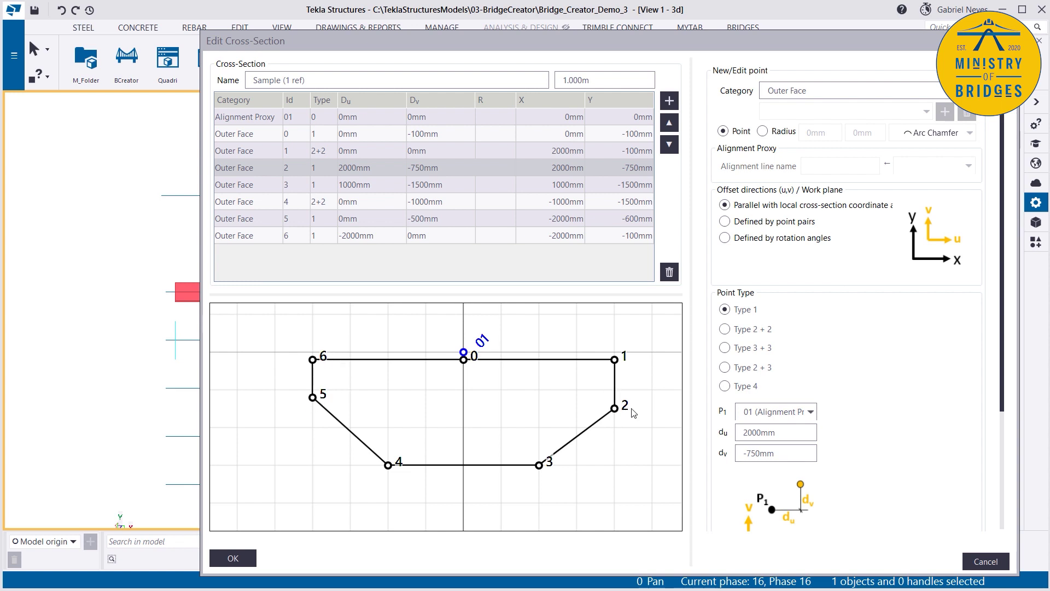
- Convert outer face point 5 to Type 2 + 2, with point 2 as the du reference and point 6 as the dv reference
click(317, 396)
click(725, 329)
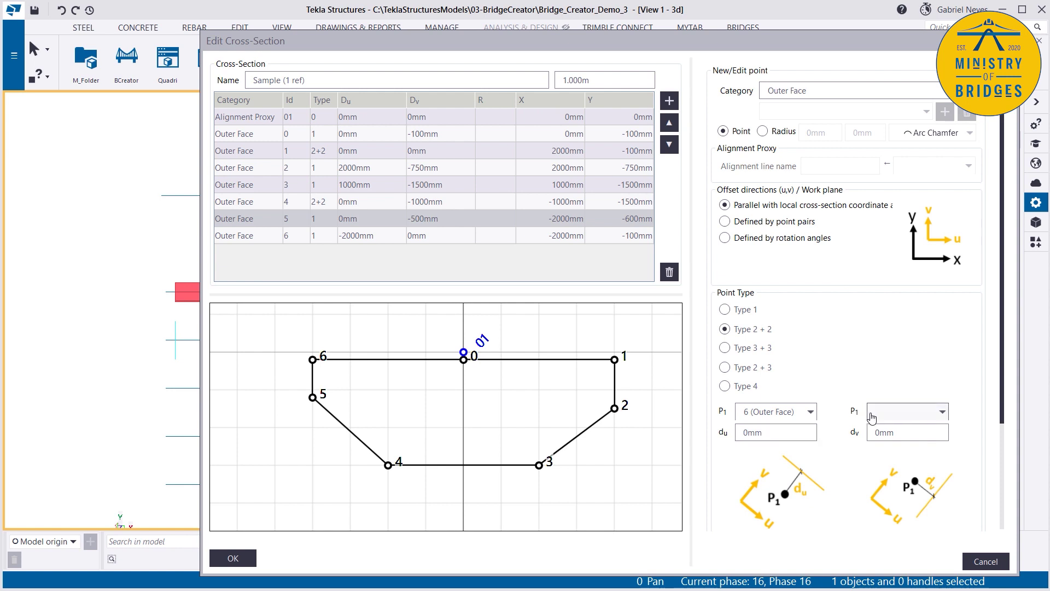
click(913, 413)
click(894, 469)
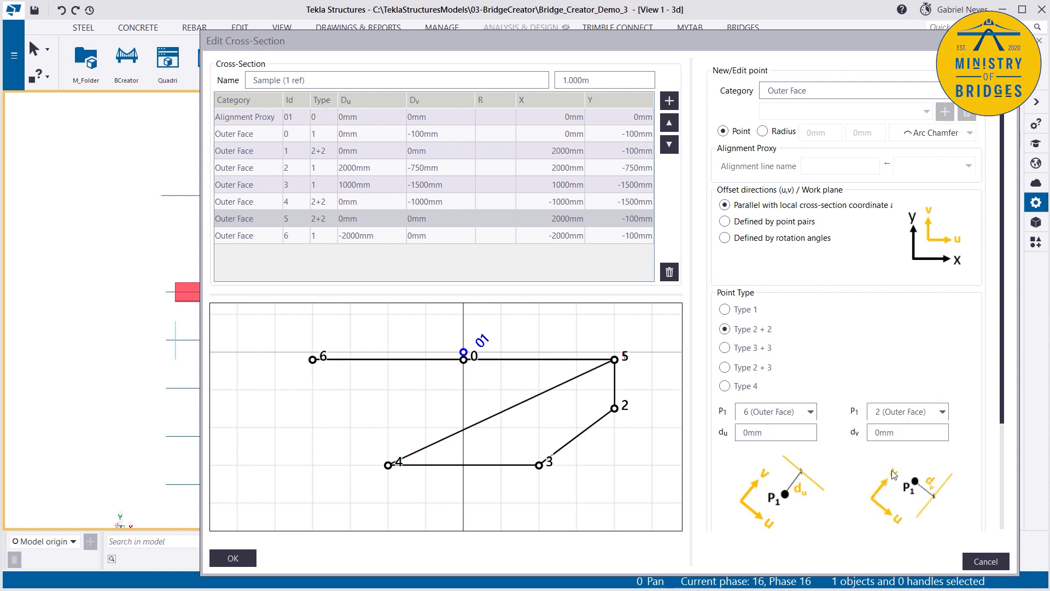
click(785, 417)
click(762, 469)
click(900, 414)
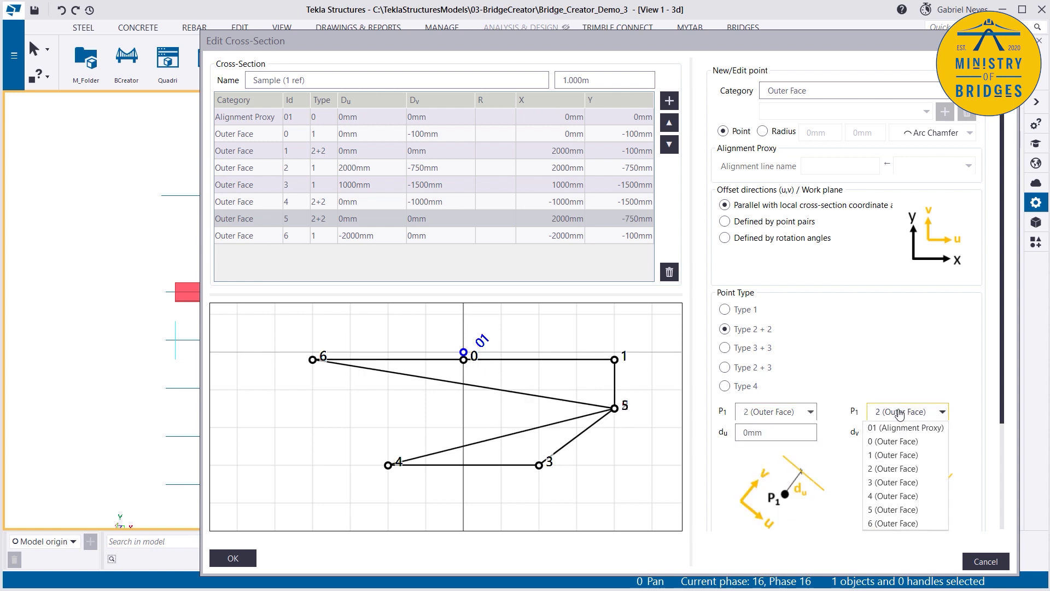
click(892, 522)
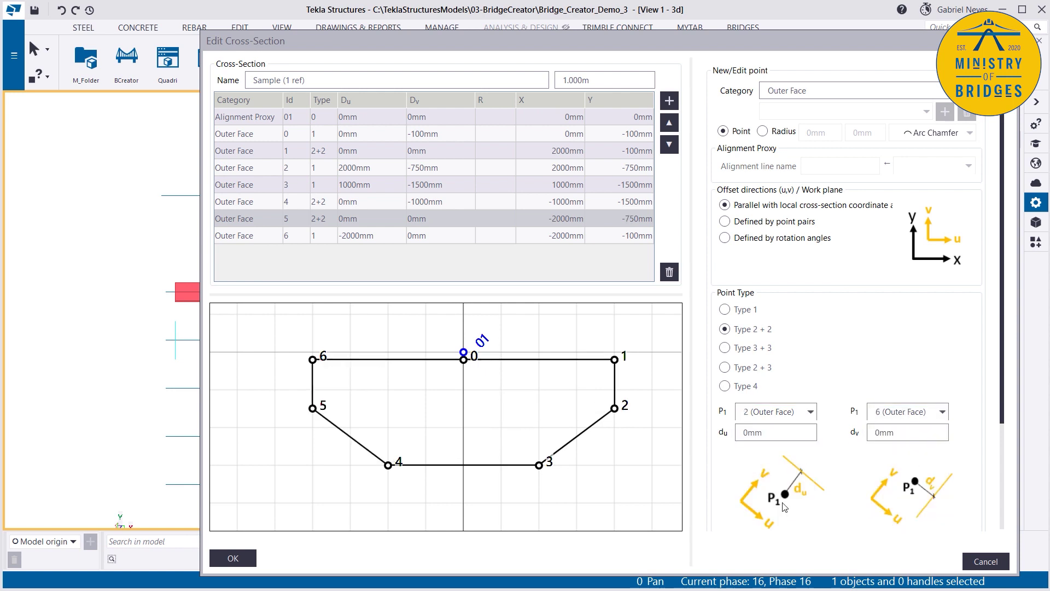
- Set the dv offset of outer face point 2 to -500 mm and accept the cross-section
click(614, 408)
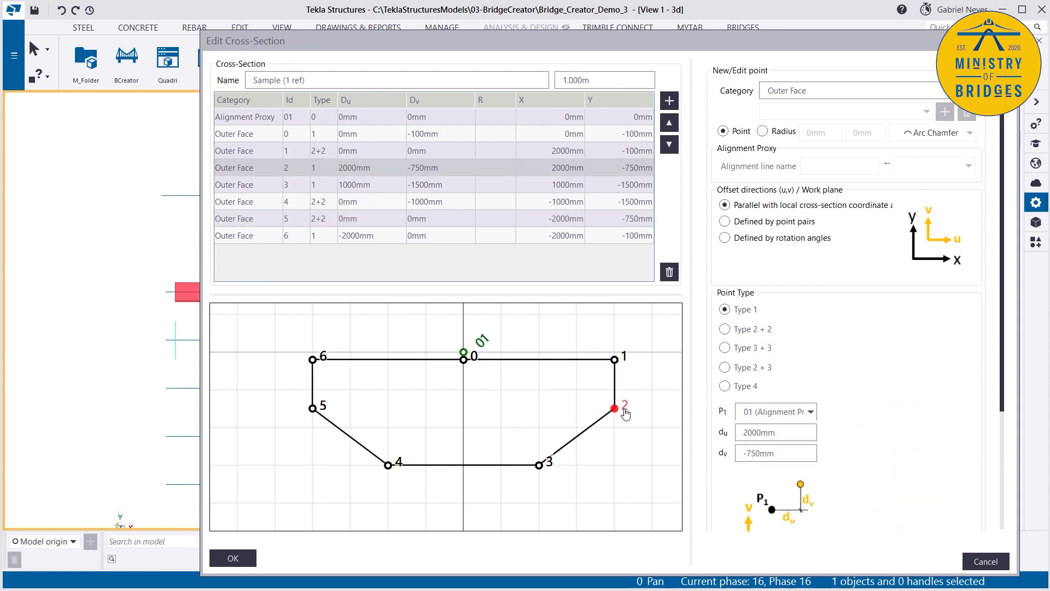
double_click(749, 452)
text(500)
key(Return)
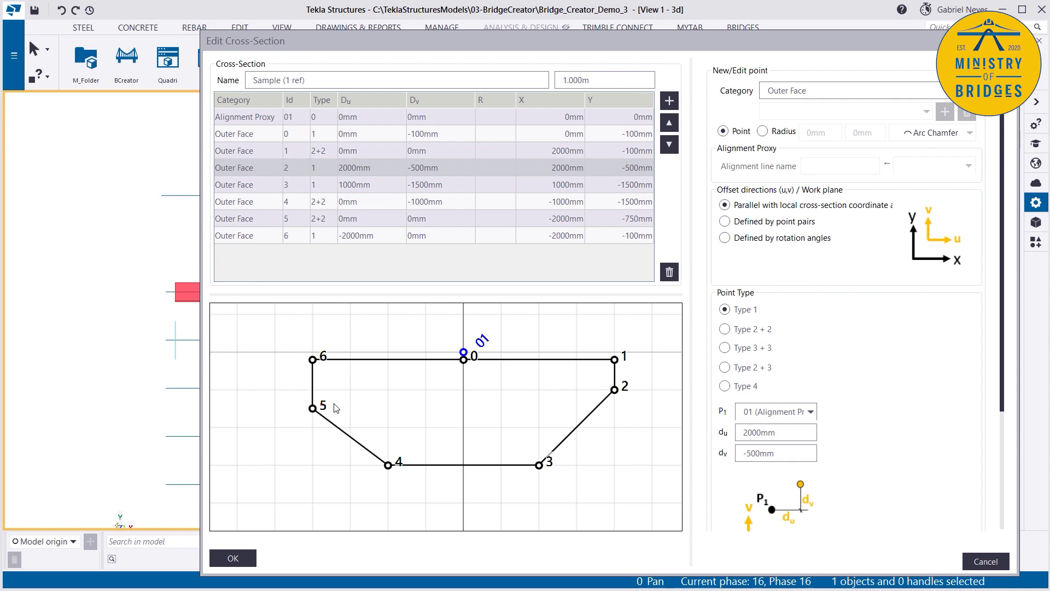
click(234, 557)
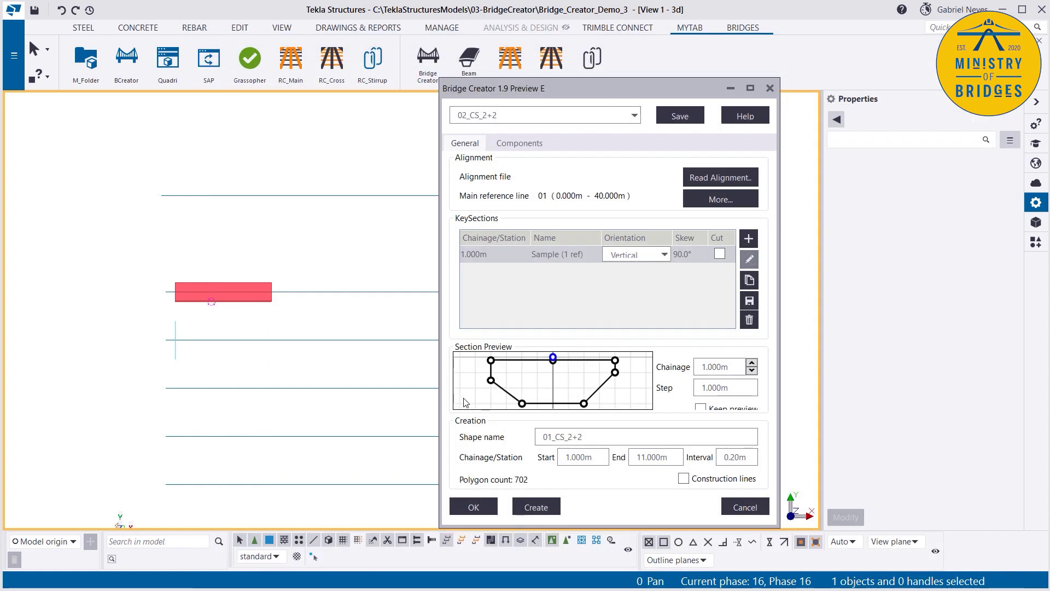
- Reopen the cross-section, try a dv offset of -700 mm on outer face point 2, and restore it to -500 mm
double_click(465, 403)
click(645, 394)
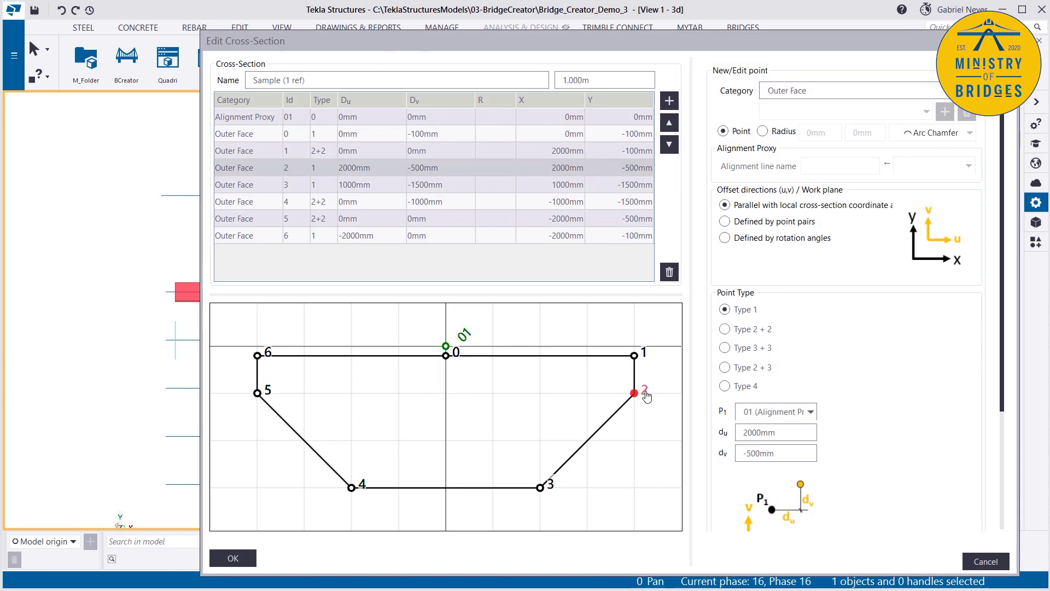
drag(748, 454, 754, 455)
text(7)
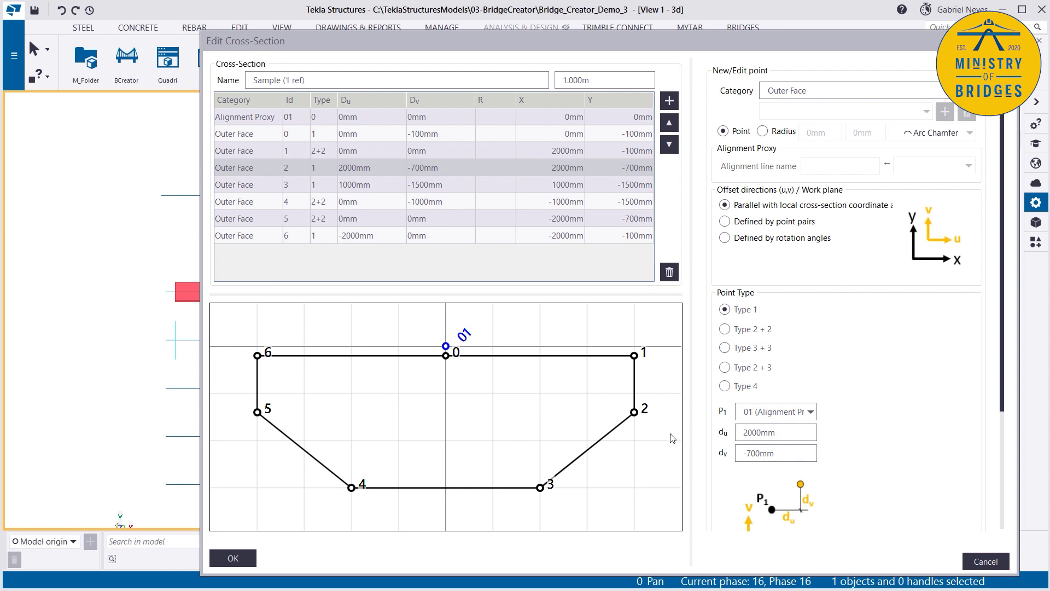
key(Tab)
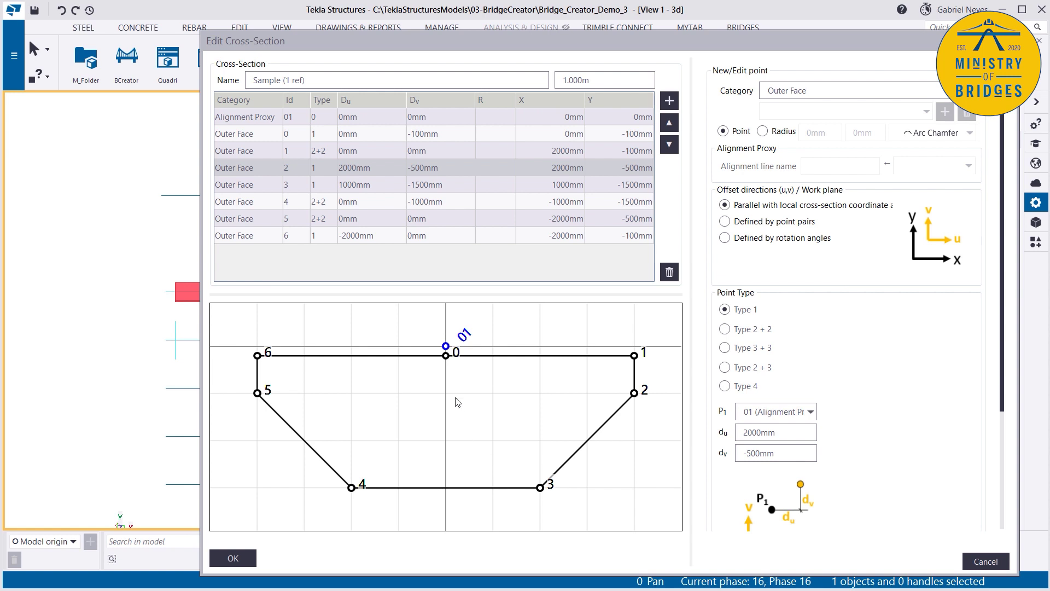
click(238, 558)
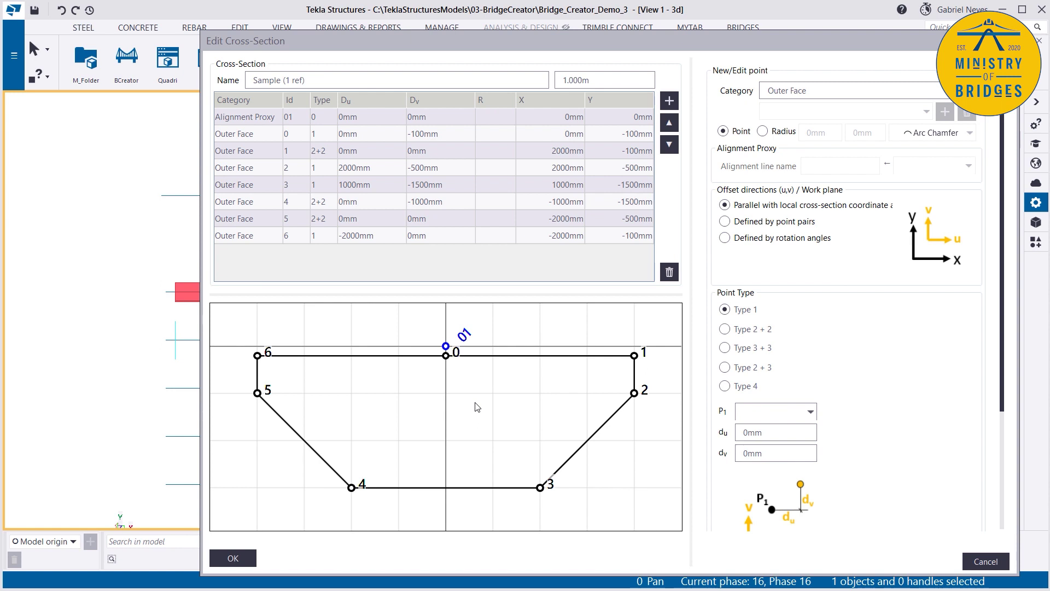
- Examine the Type 2 + 2 reference and offset options for a new point, and leave the cross-section editor without saving
click(726, 329)
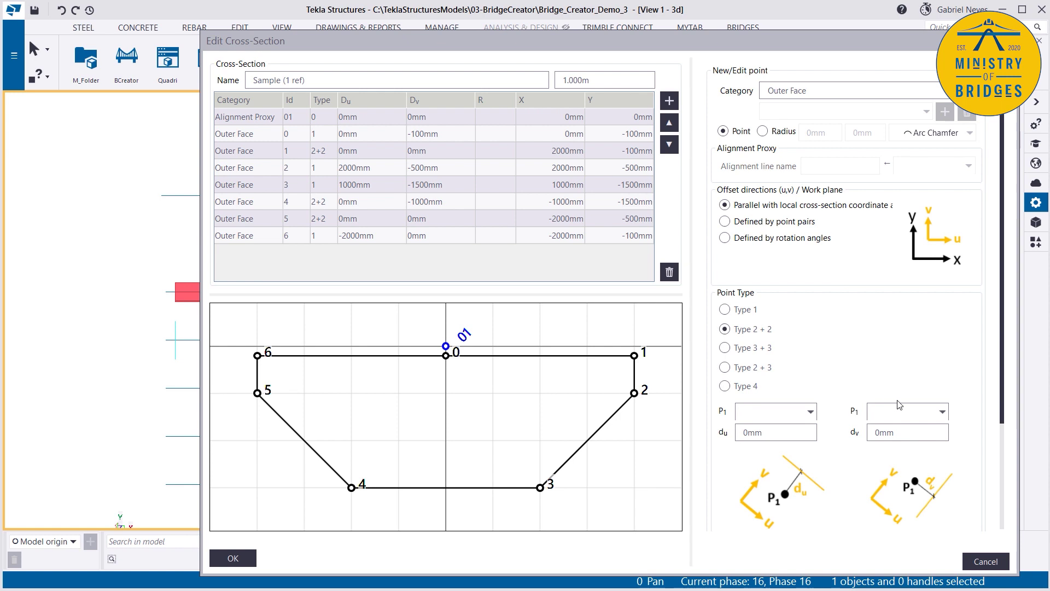
scroll(801, 416, down, 5)
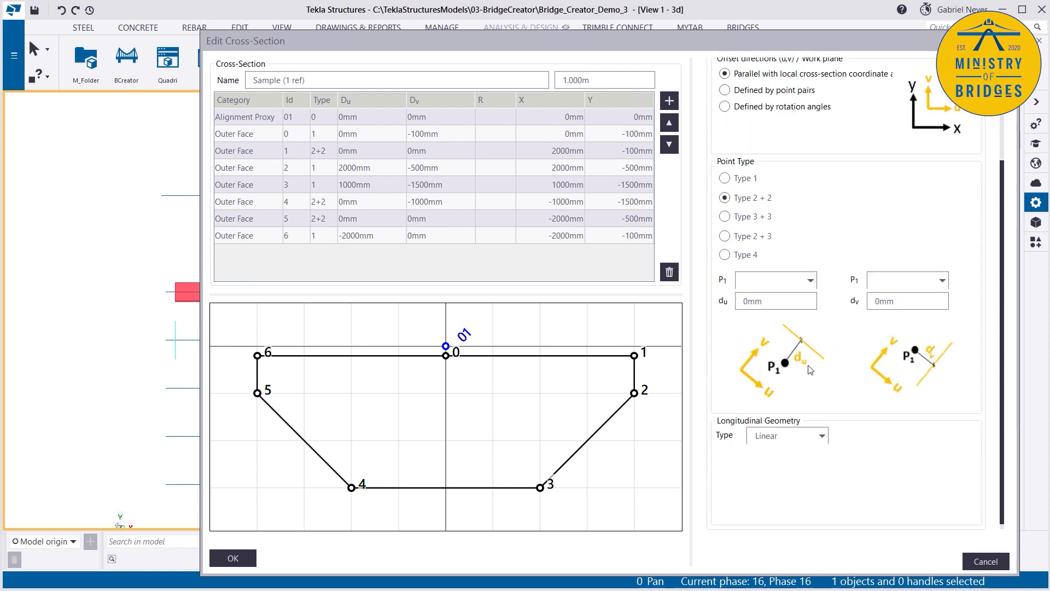
scroll(811, 370, up, 5)
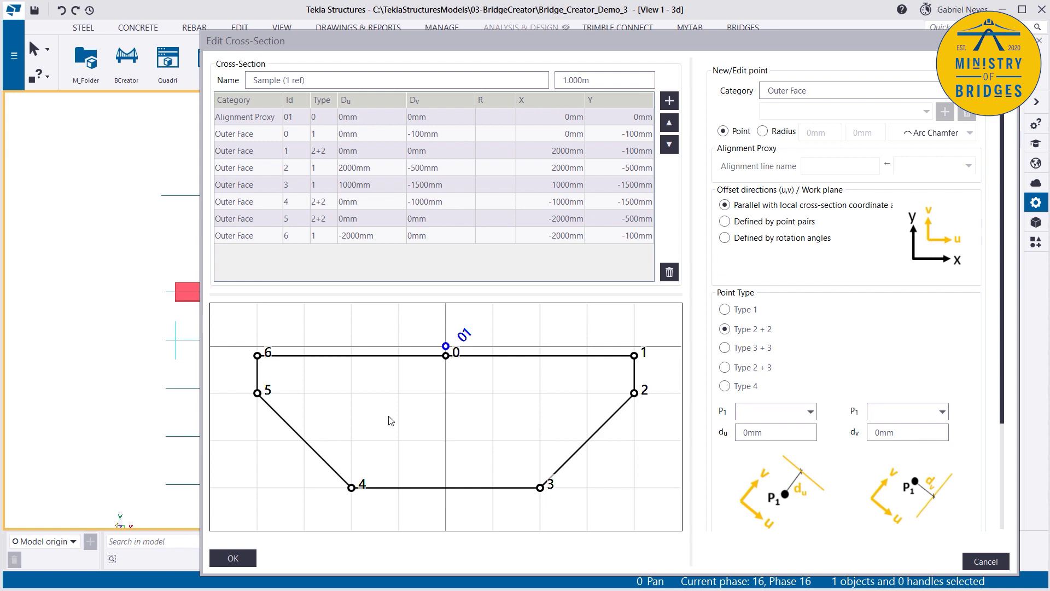
click(985, 561)
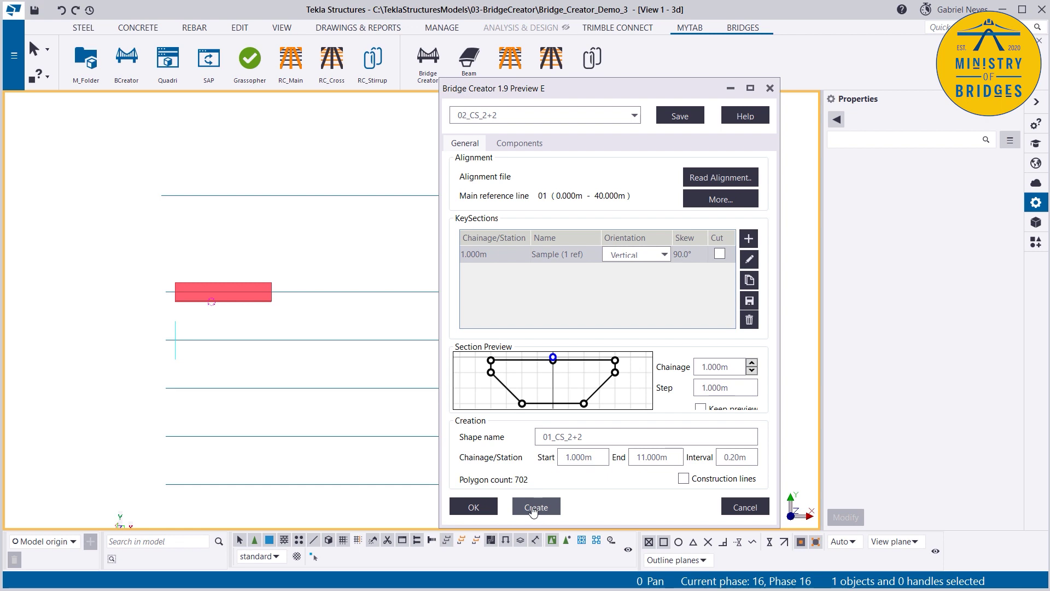
- Create the bridge solid with shape name 01_CS_2+2 and view it in perspective
click(533, 509)
scroll(188, 353, up, 2)
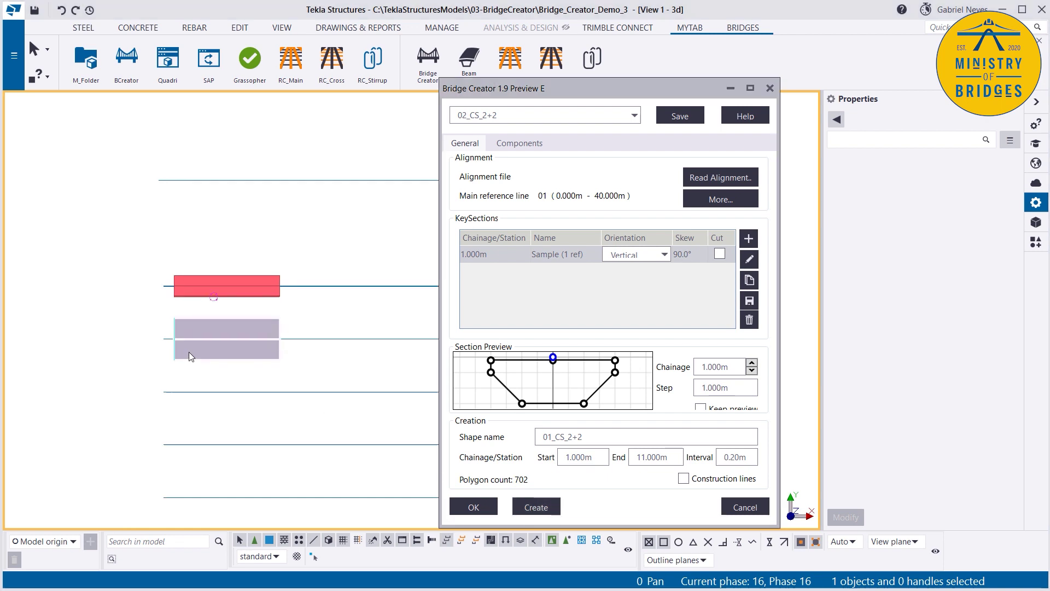
key(ctrl+p)
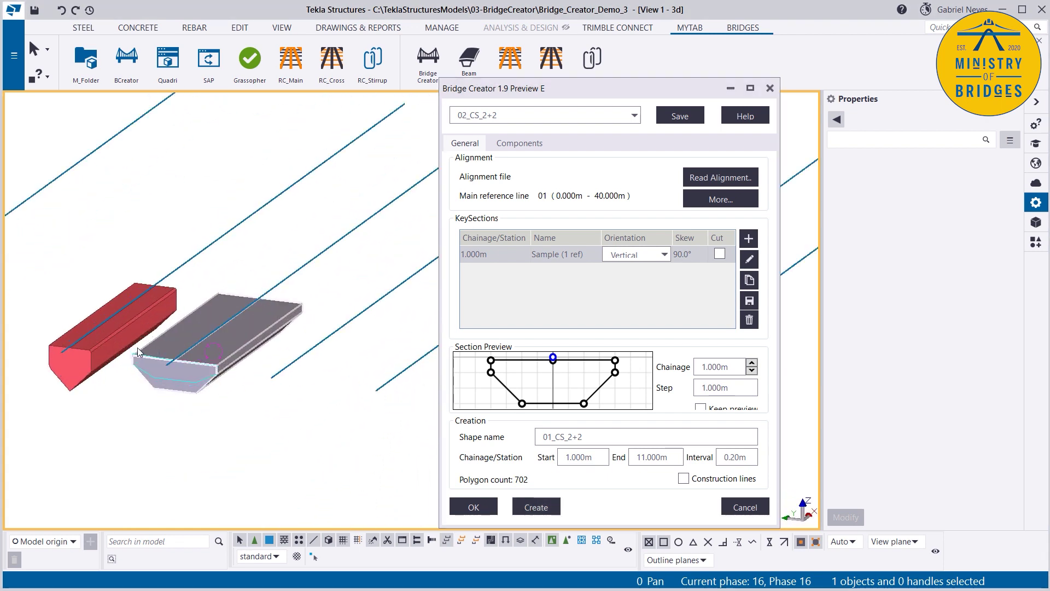
scroll(126, 379, up, 2)
- Change the class of the new 01_CS_2+2 concrete item to 3
click(201, 379)
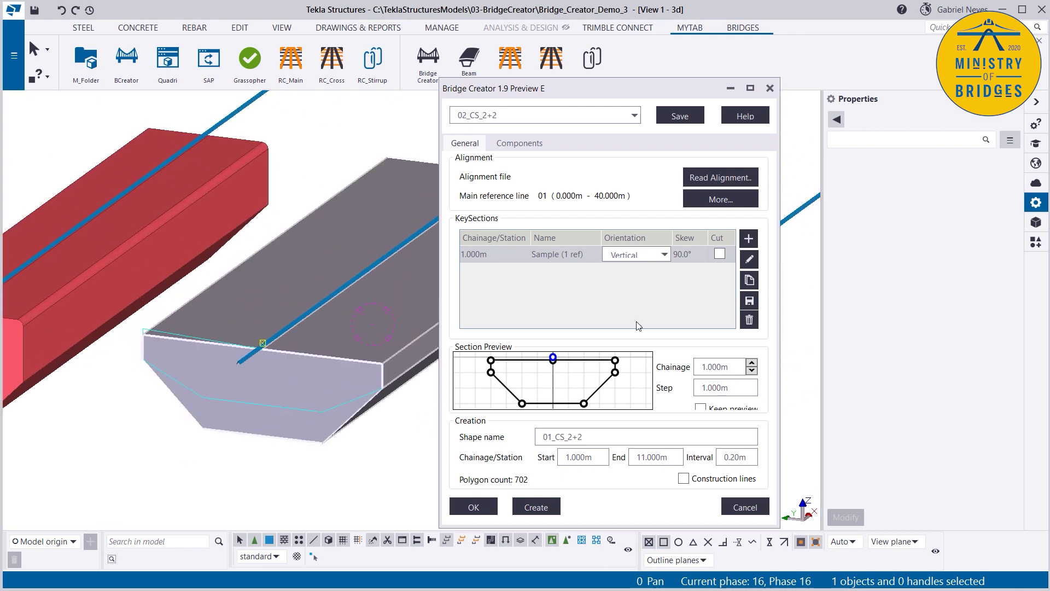
click(929, 244)
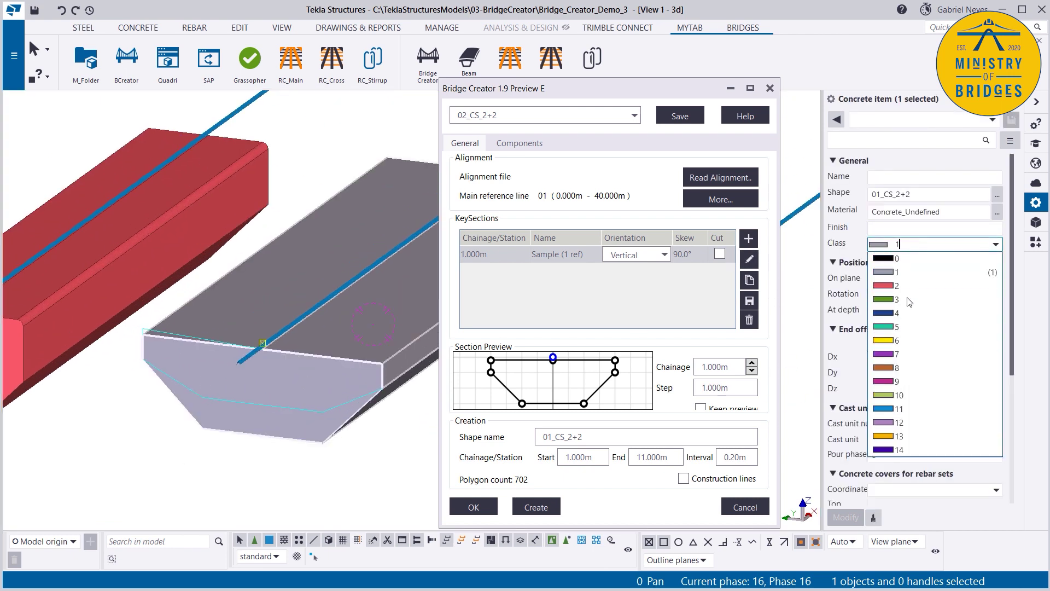
click(907, 302)
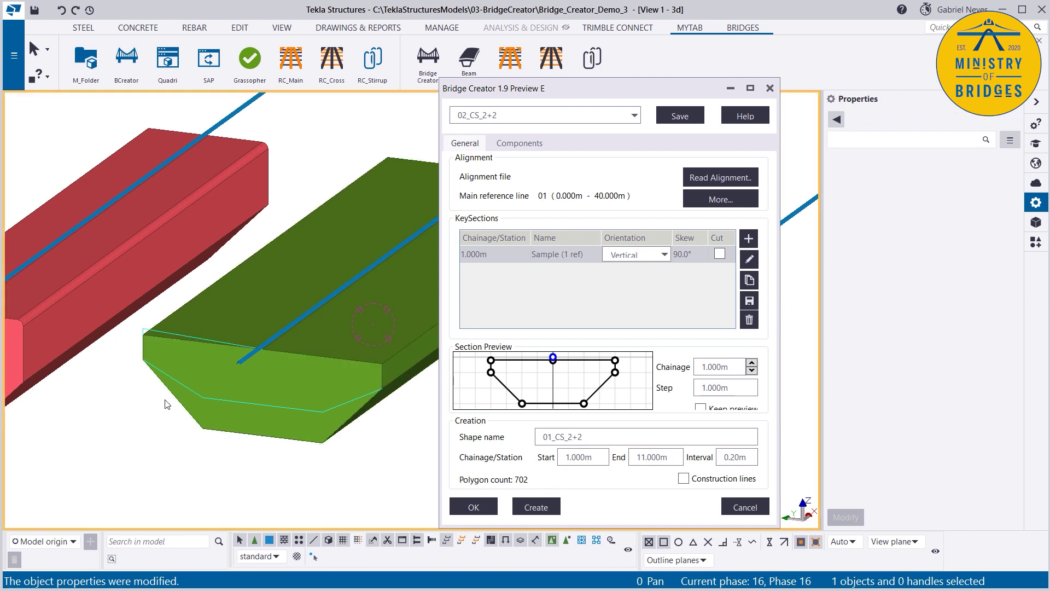
scroll(246, 380, down, 4)
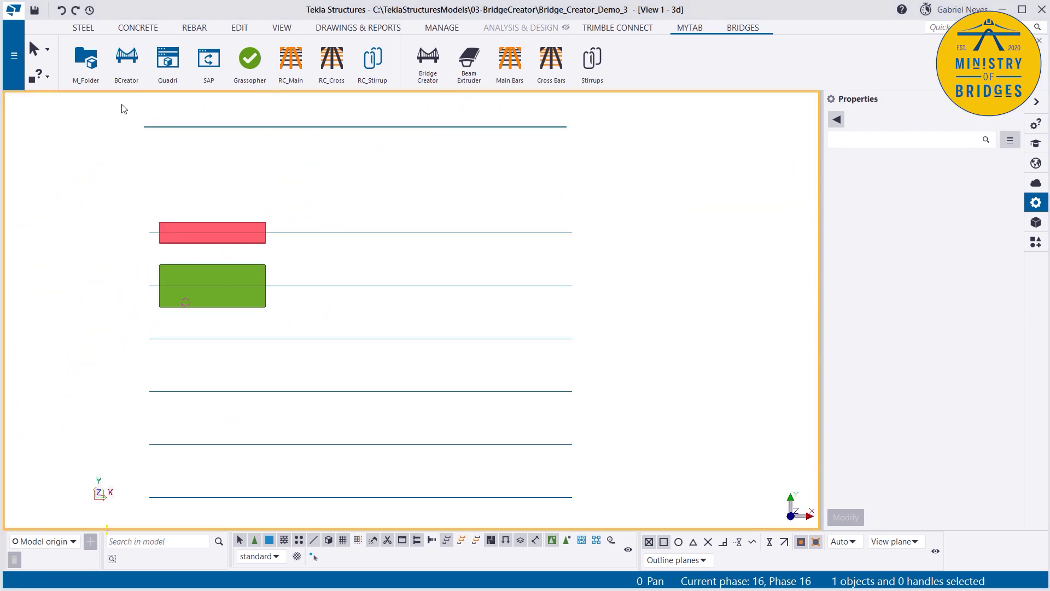
- Start a new Bridge Creator session and load the saved settings 03_CS_3+3
click(127, 67)
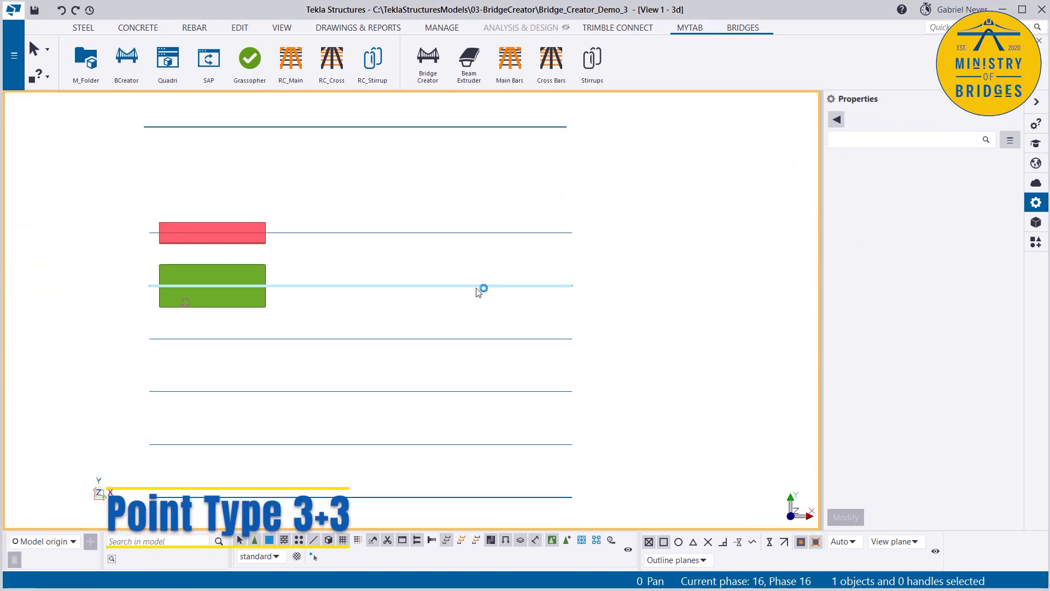
click(514, 116)
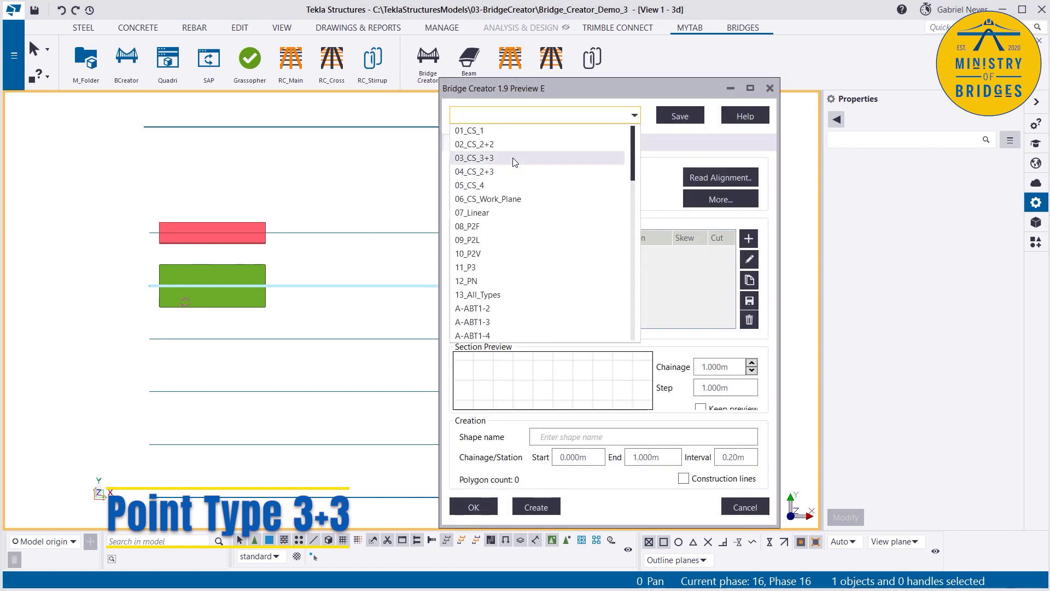
click(514, 158)
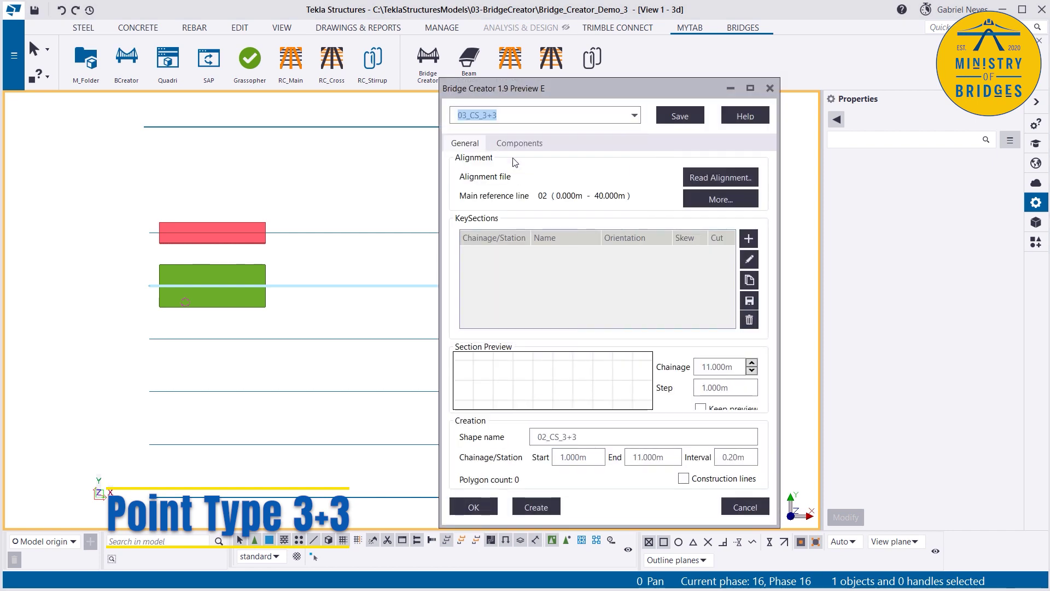
- Add the DECK-Z_copy cross-section from LIBRARY-A as a key section
click(749, 239)
click(547, 211)
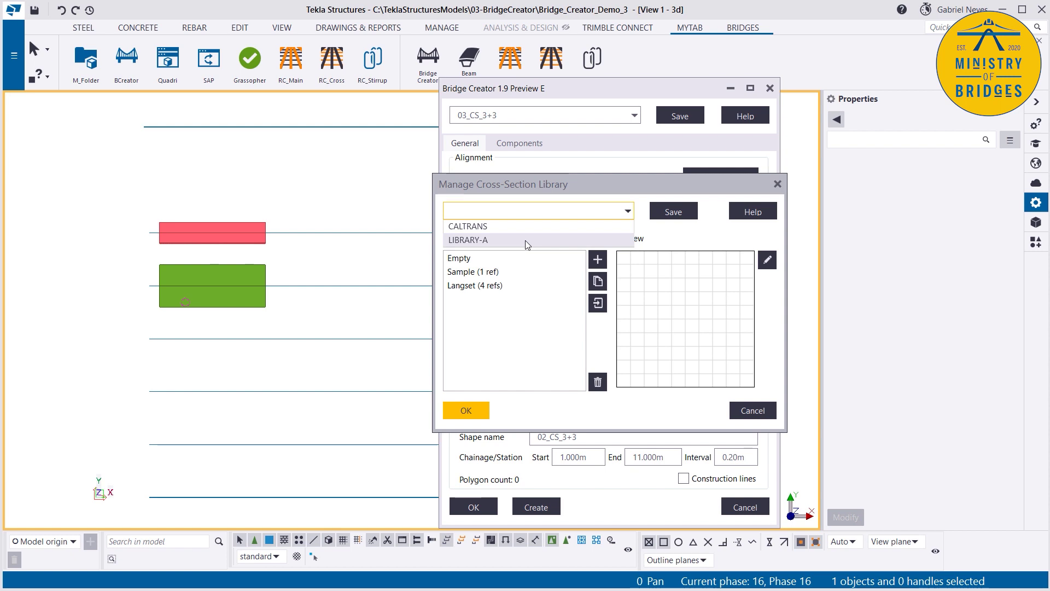
click(527, 240)
scroll(578, 261, down, 5)
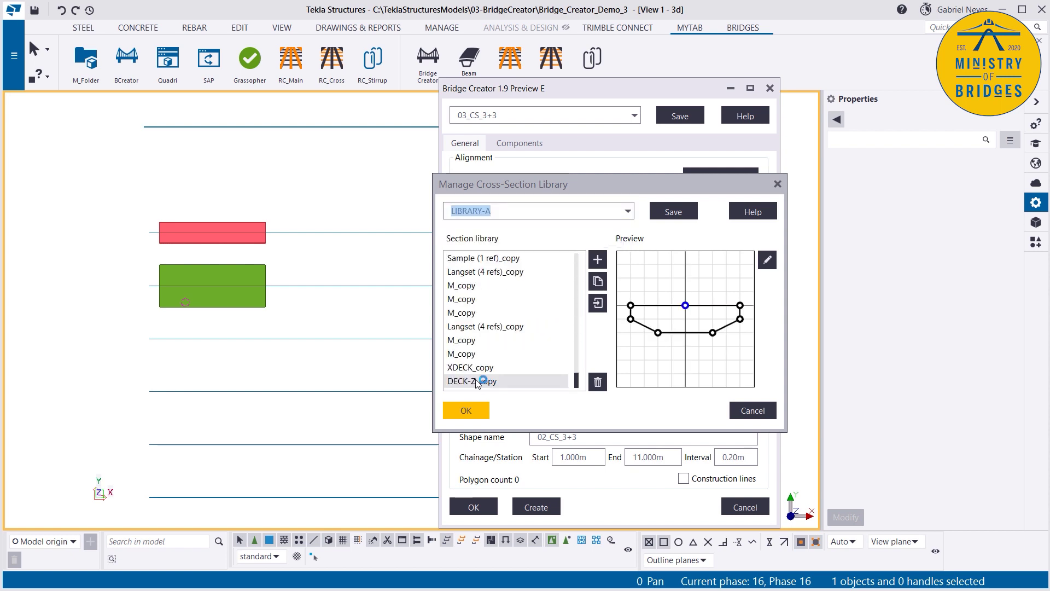
click(480, 380)
click(466, 410)
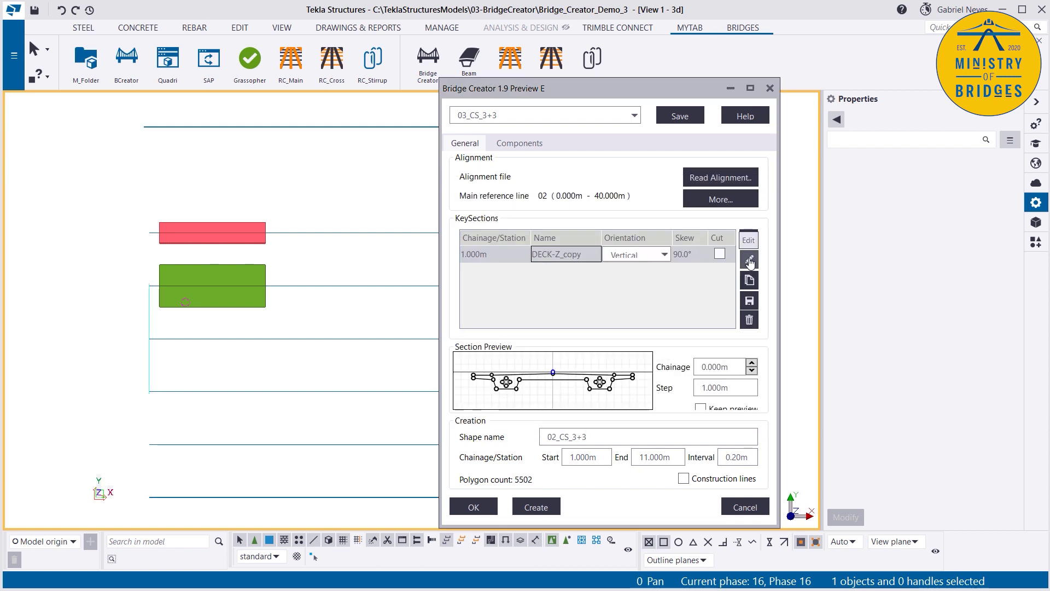
- Open the DECK-Z_copy key section for editing and examine the reference points and offsets of Outer Face points 2 to 5
double_click(547, 255)
click(446, 398)
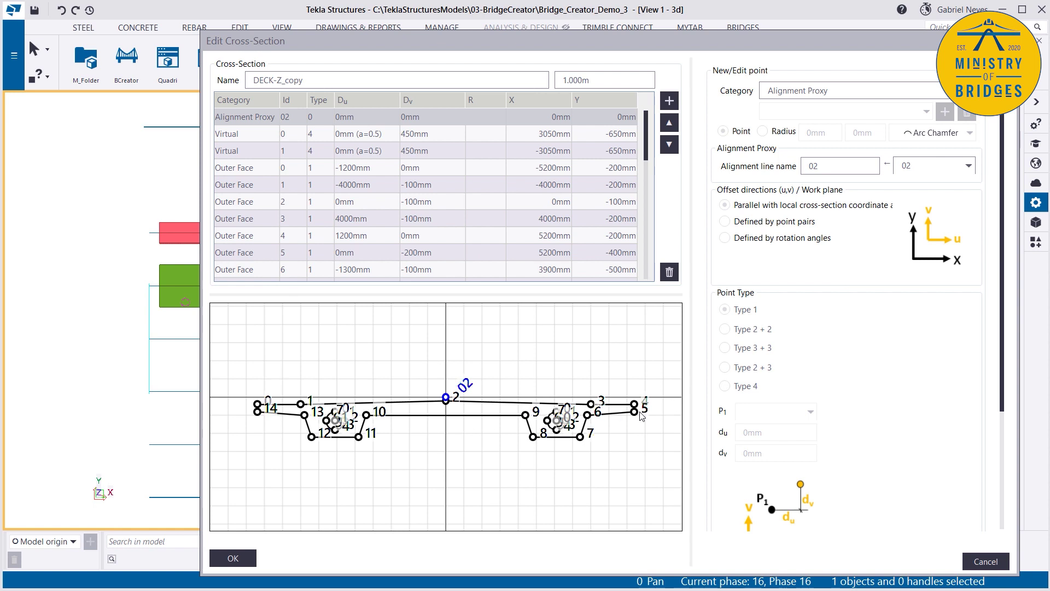
scroll(656, 415, up, 5)
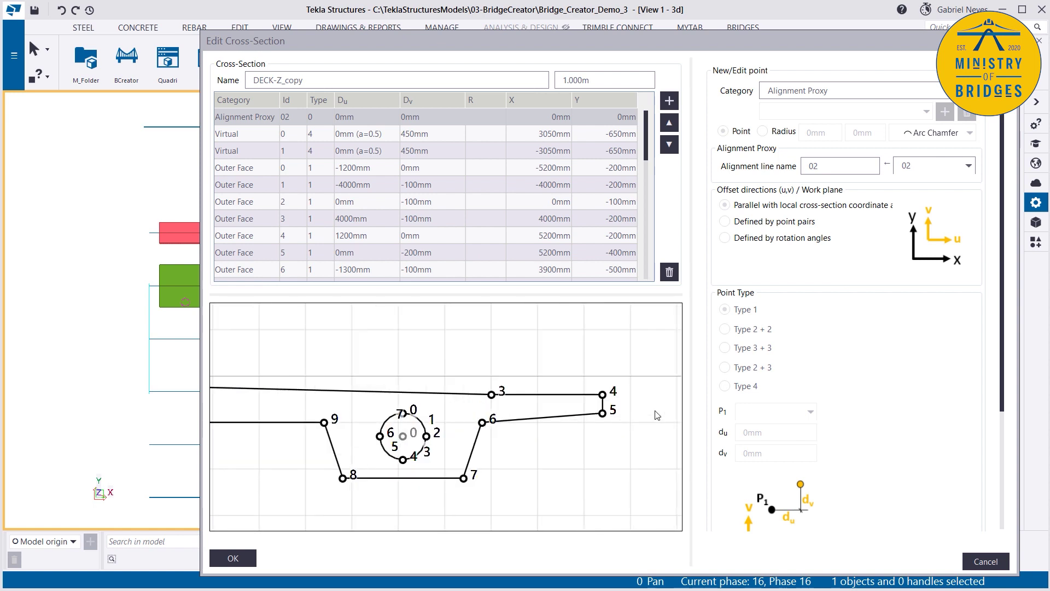
scroll(657, 415, down, 3)
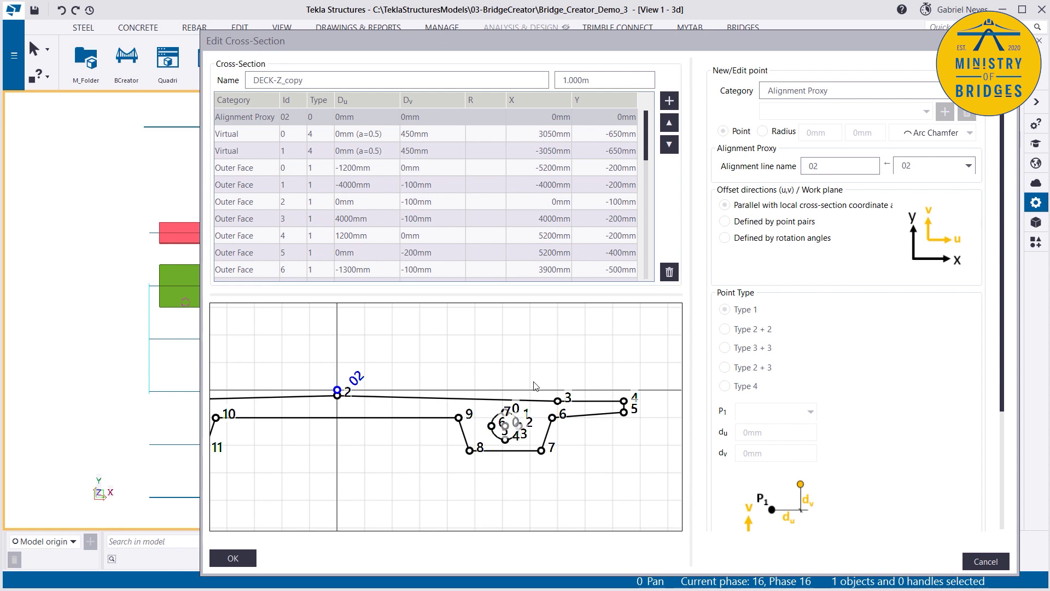
click(347, 394)
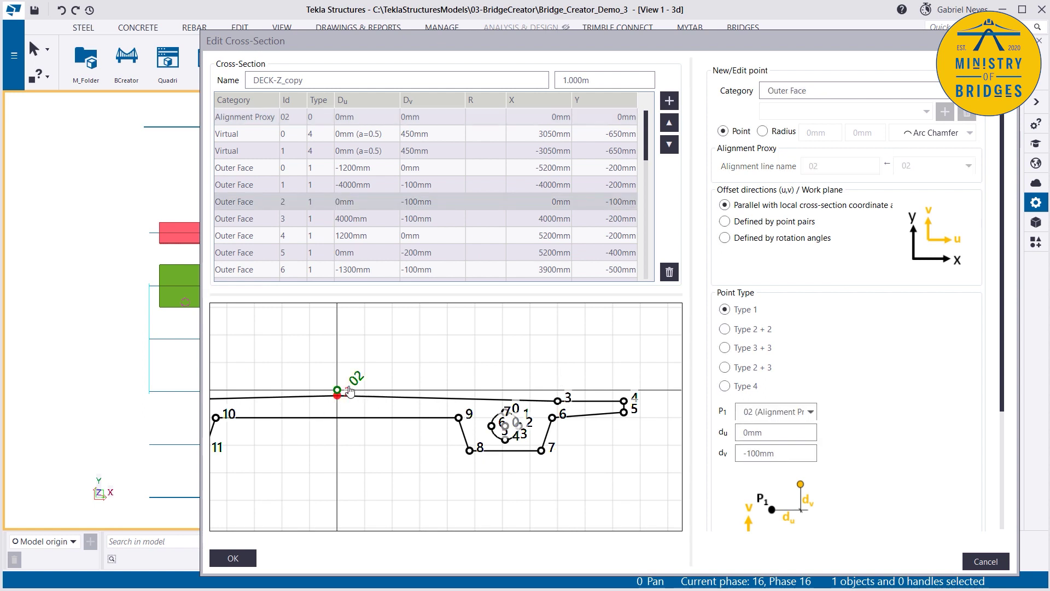
click(566, 399)
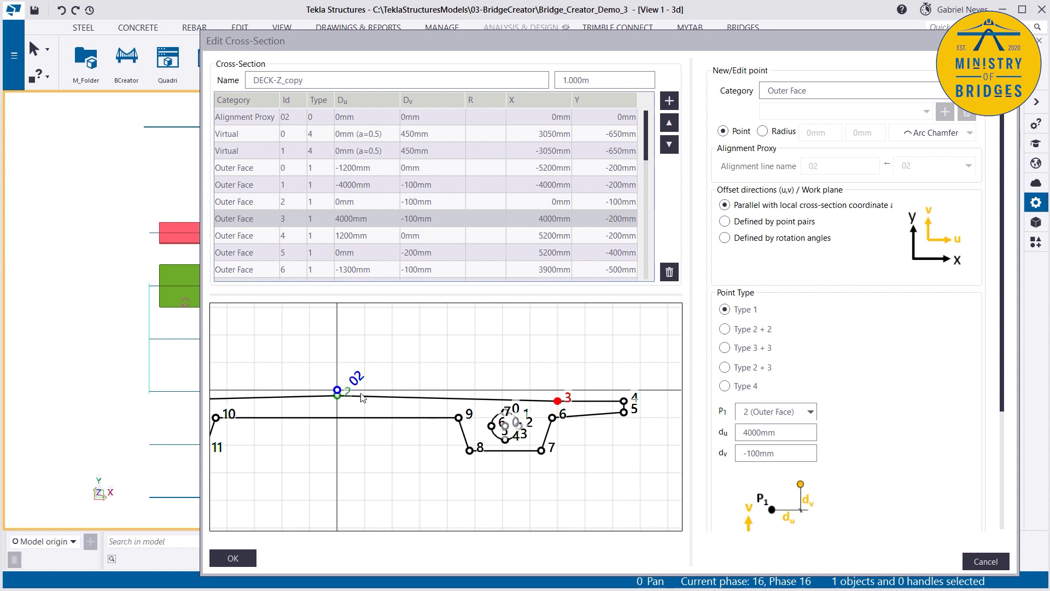
scroll(380, 445, down, 2)
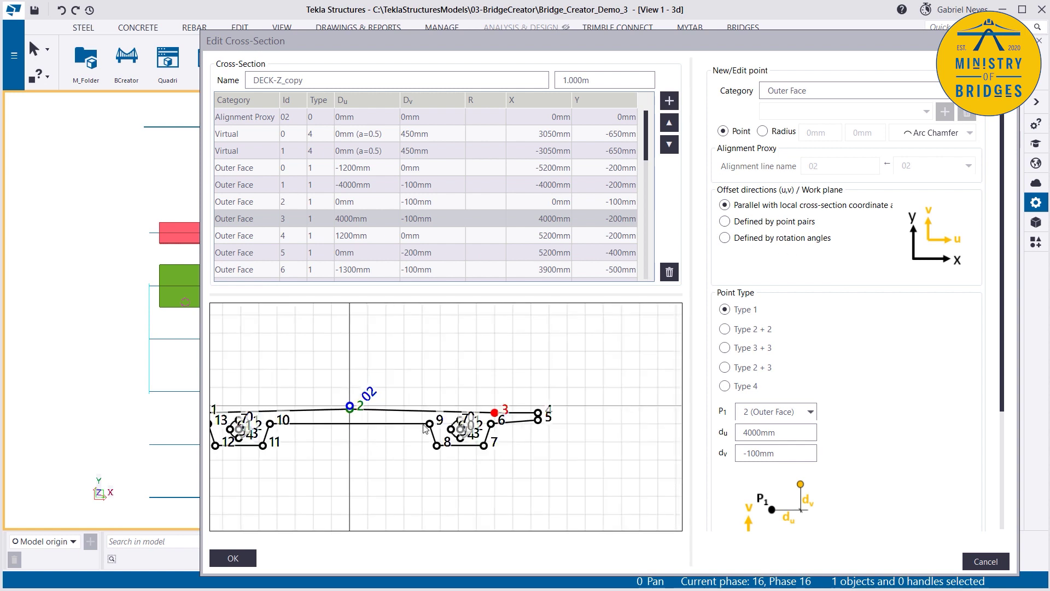
scroll(528, 423, up, 2)
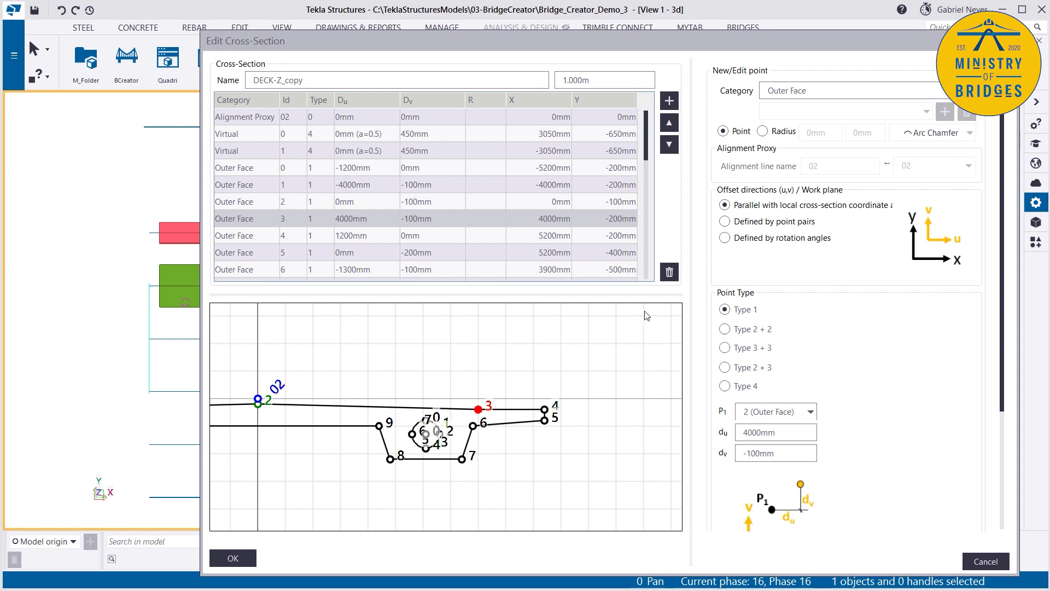
scroll(577, 407, up, 2)
scroll(611, 437, down, 1)
click(551, 414)
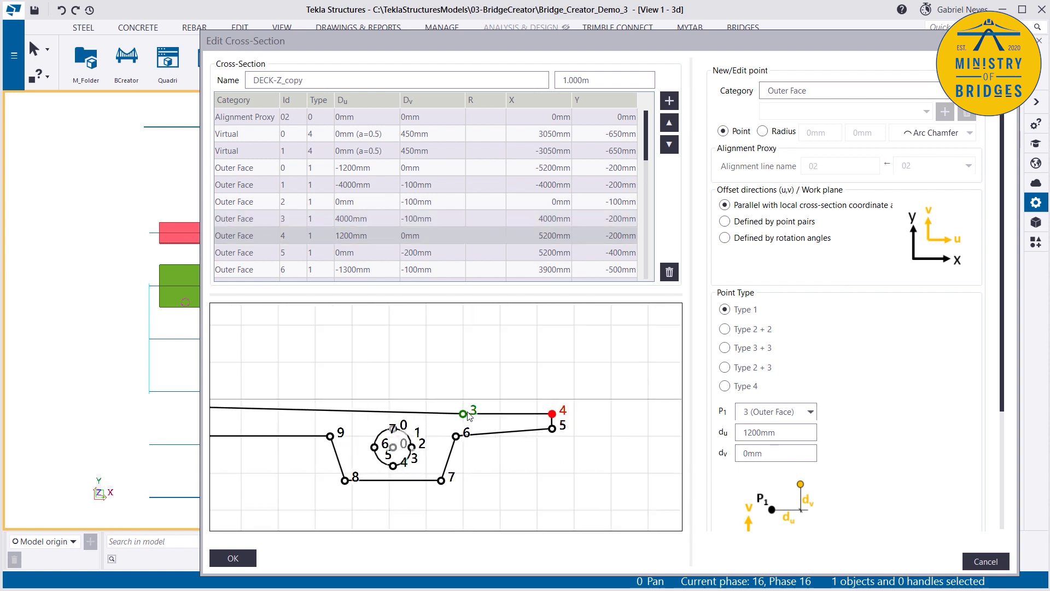
click(551, 428)
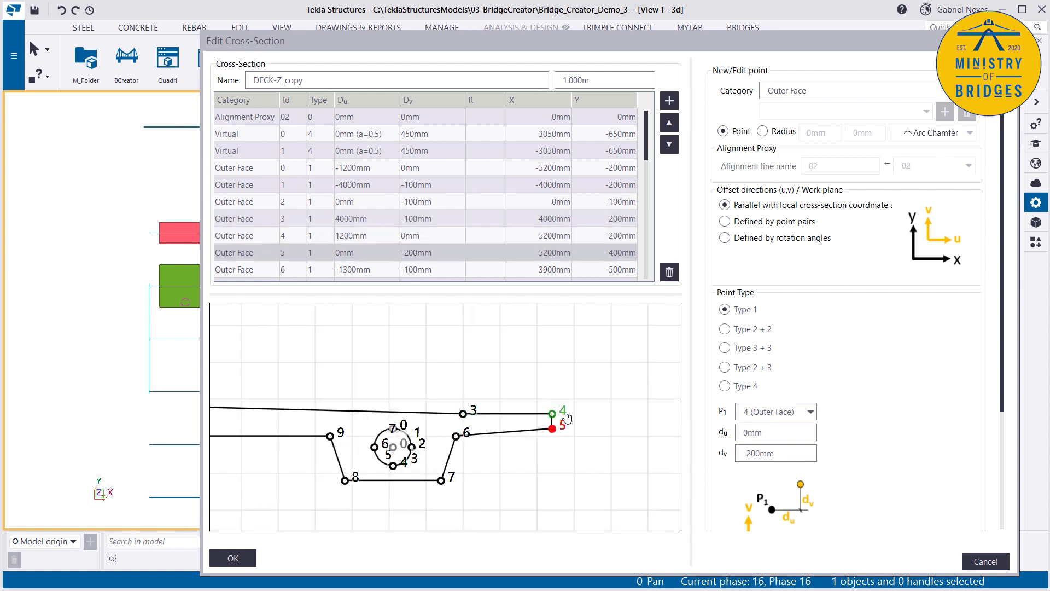
- Change Outer Face point 6 to Type 3 + 3, with Outer Face points 2 and 3 as its first reference pair and both offsets 0 mm
click(467, 437)
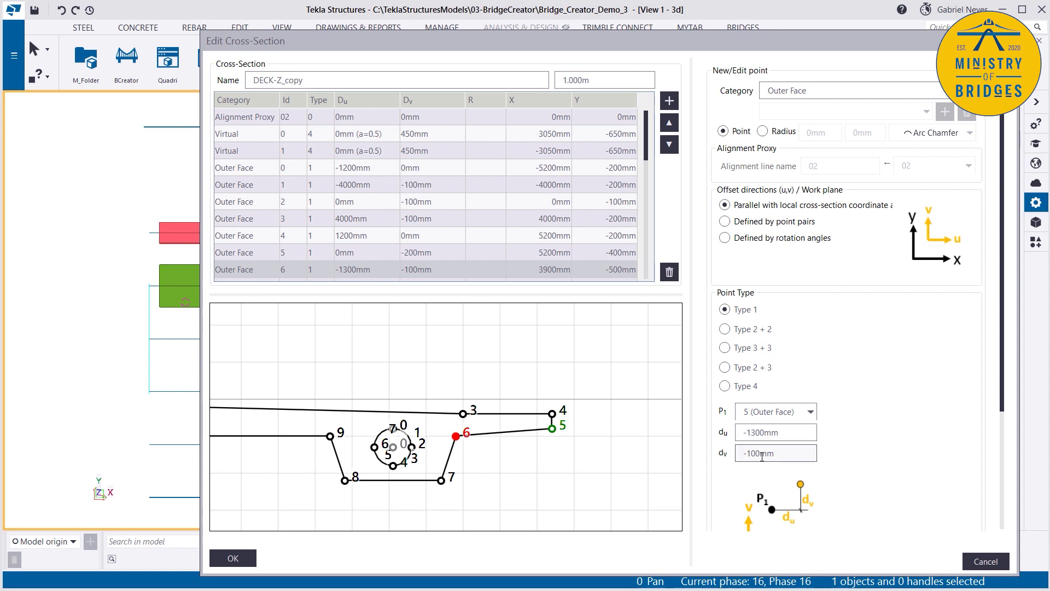
scroll(598, 458, down, 2)
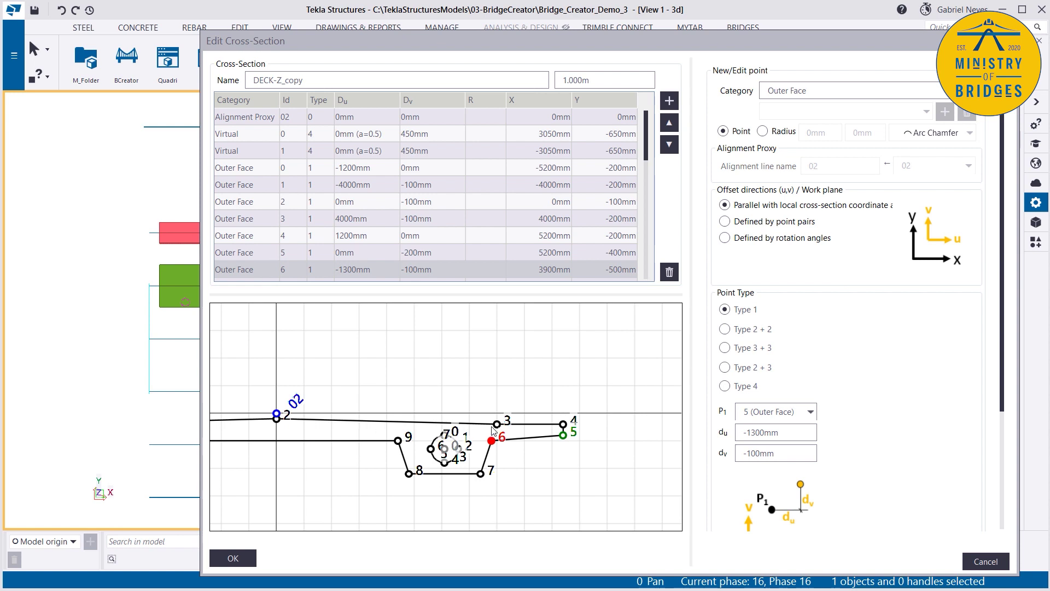
scroll(566, 437, up, 2)
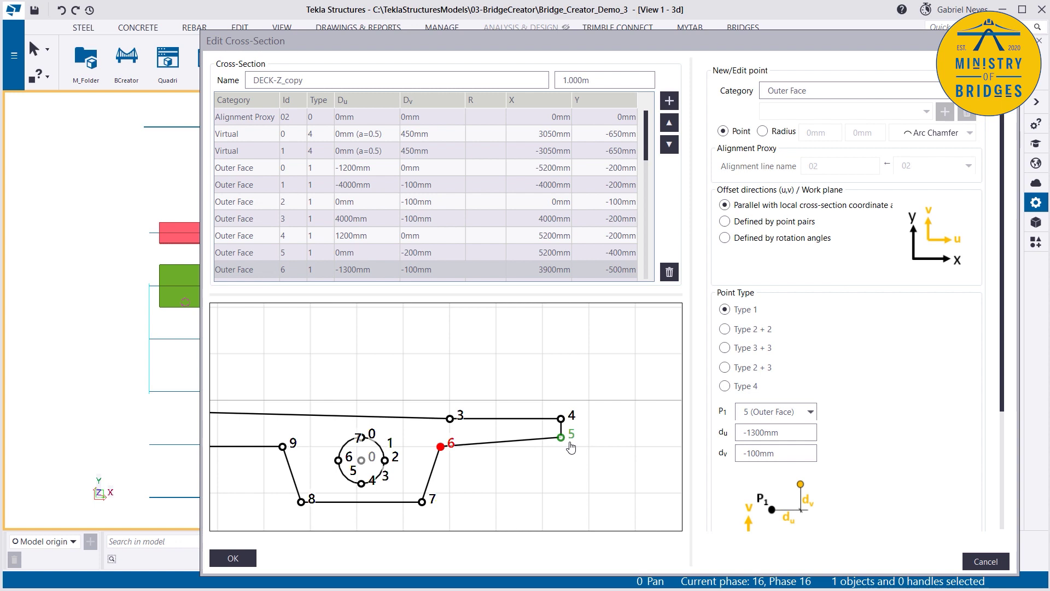
scroll(519, 462, down, 2)
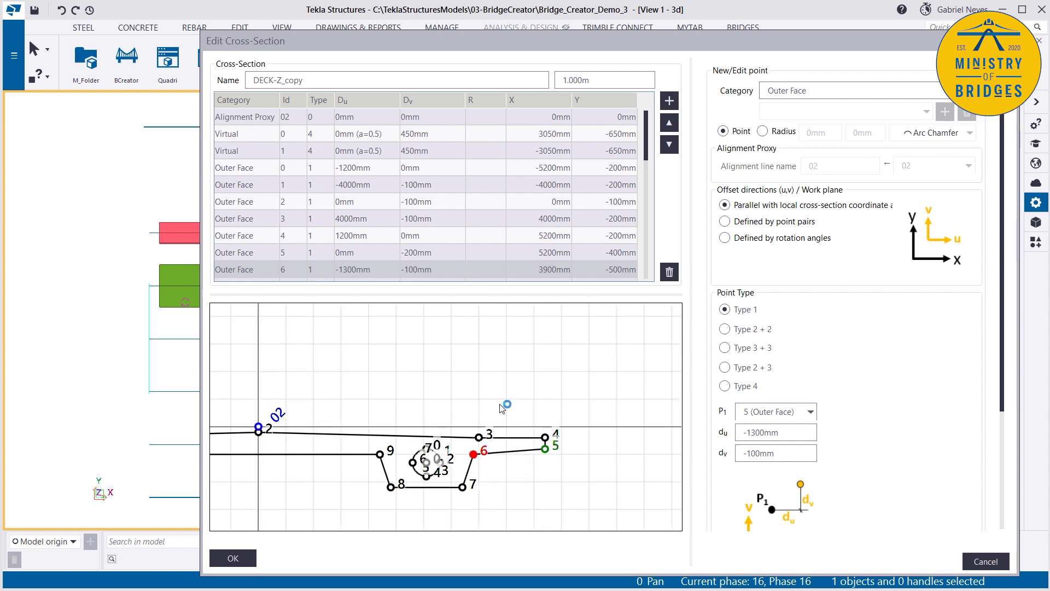
scroll(502, 407, up, 2)
scroll(492, 436, down, 2)
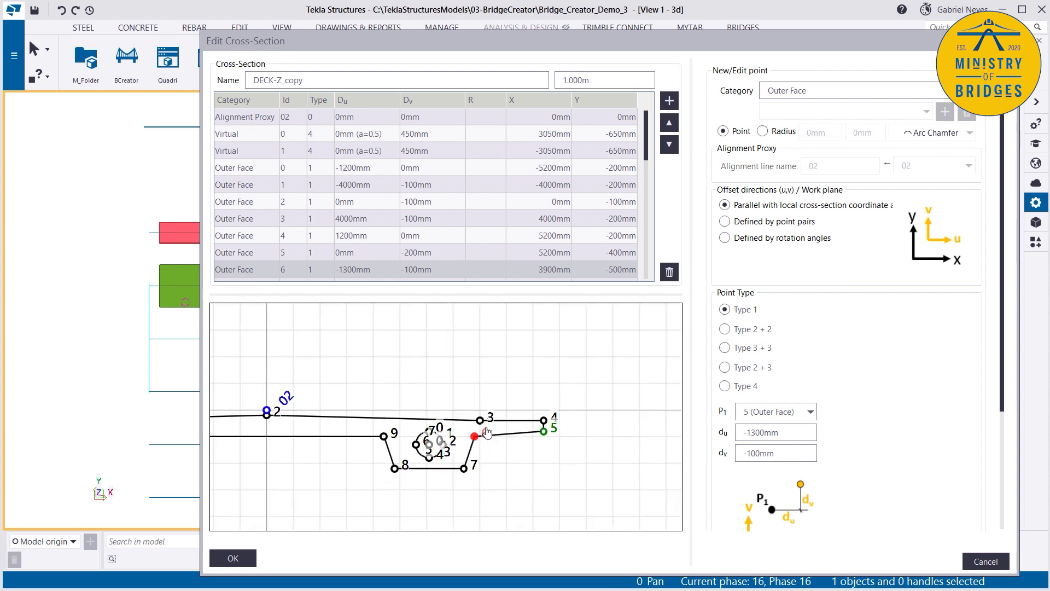
click(726, 349)
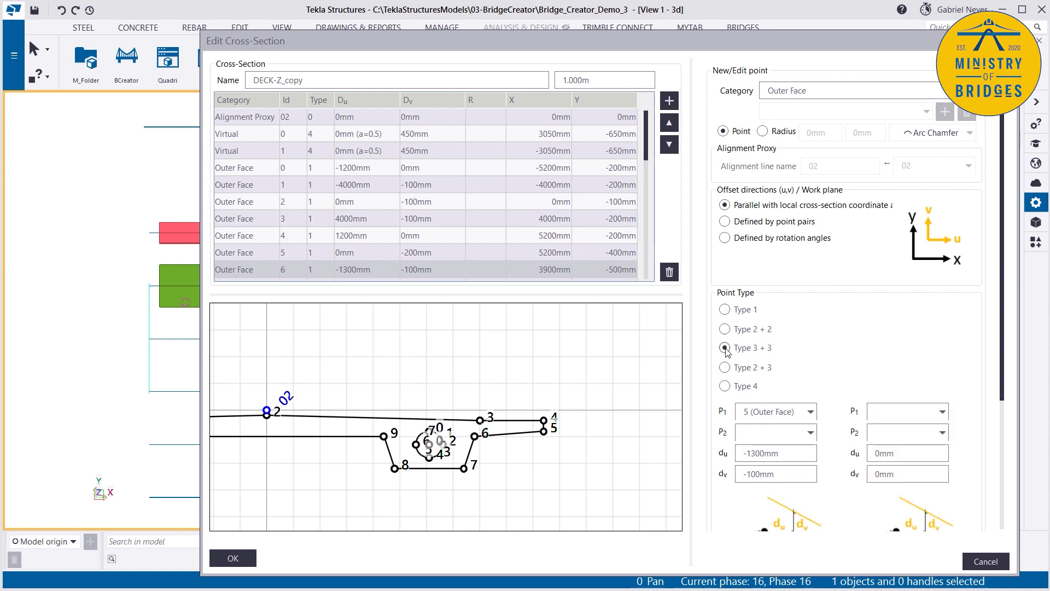
click(765, 417)
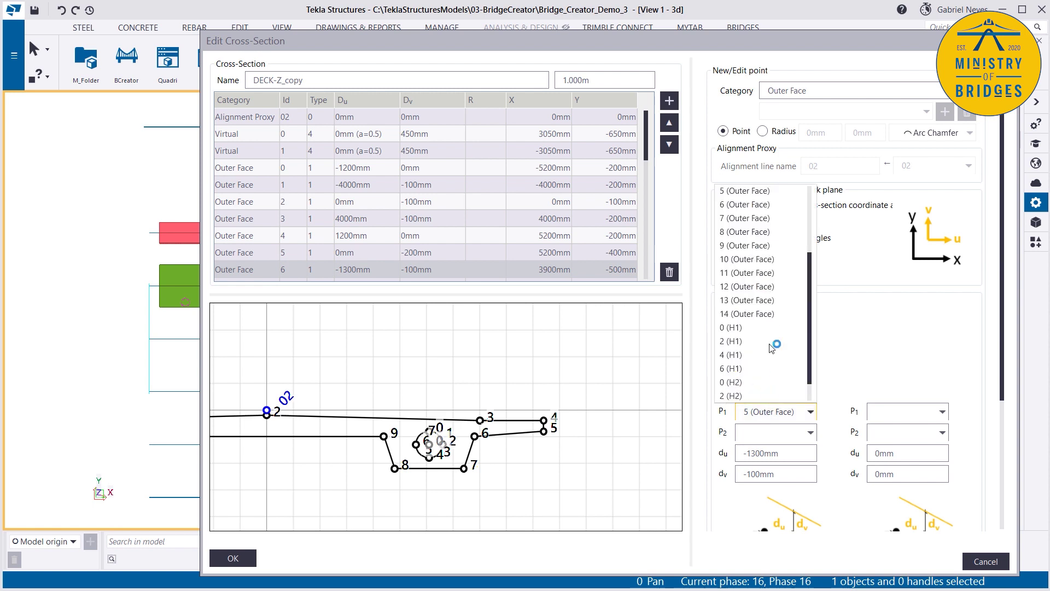
scroll(741, 261, up, 2)
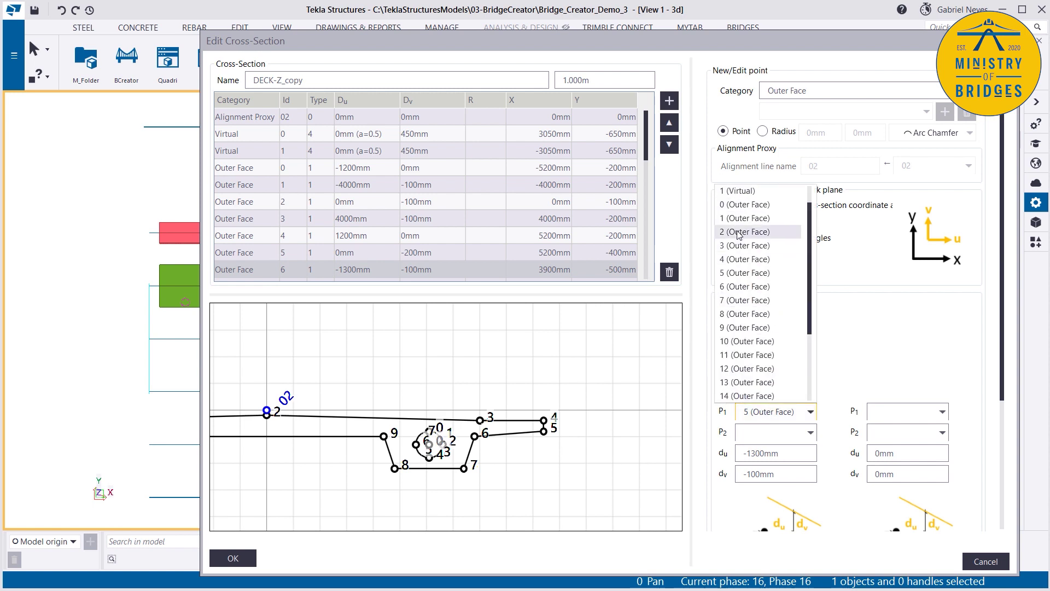
click(741, 232)
click(810, 432)
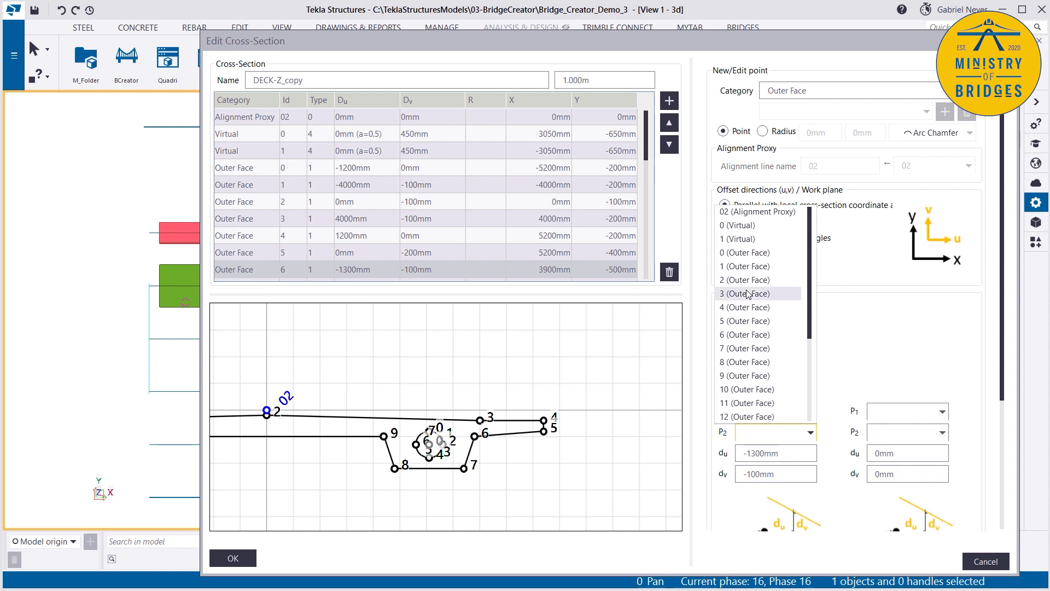
click(748, 293)
double_click(766, 453)
text(0)
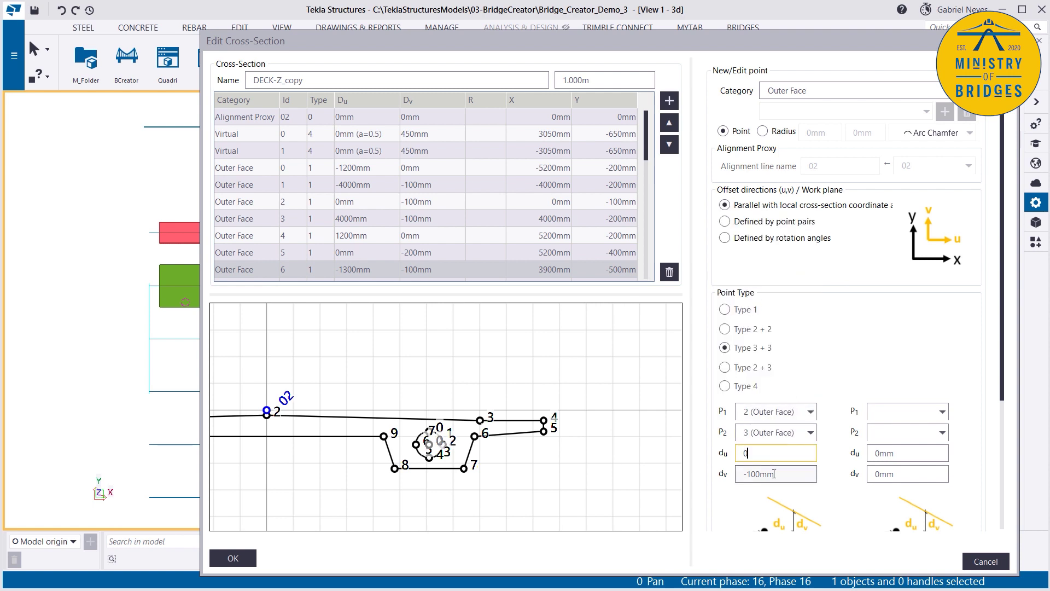
key(Tab)
text(0)
key(Tab)
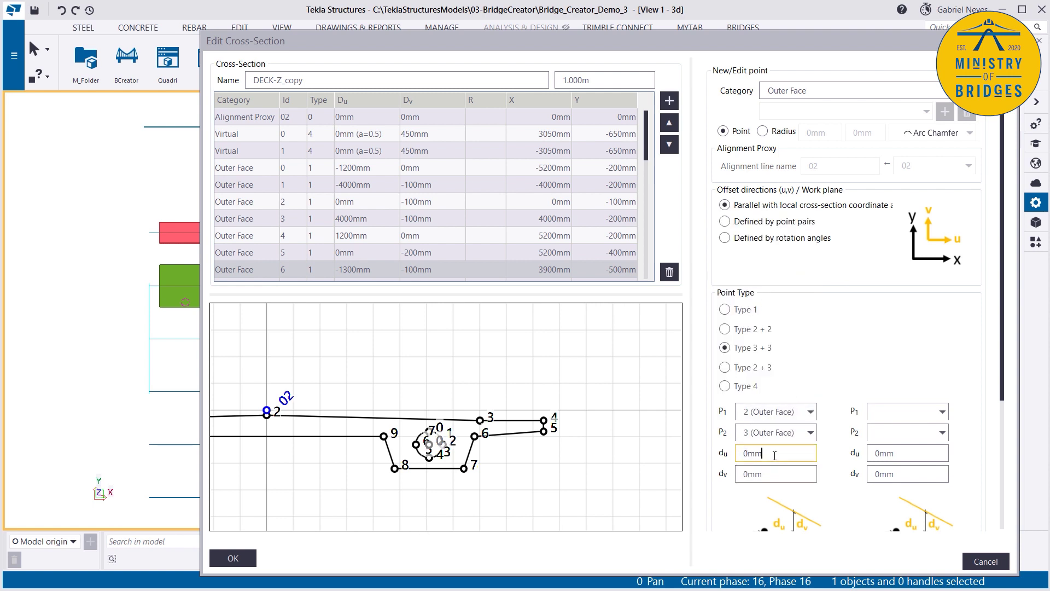
- Set Outer Face points 4 and 5 as the second reference pair of point 6
click(901, 414)
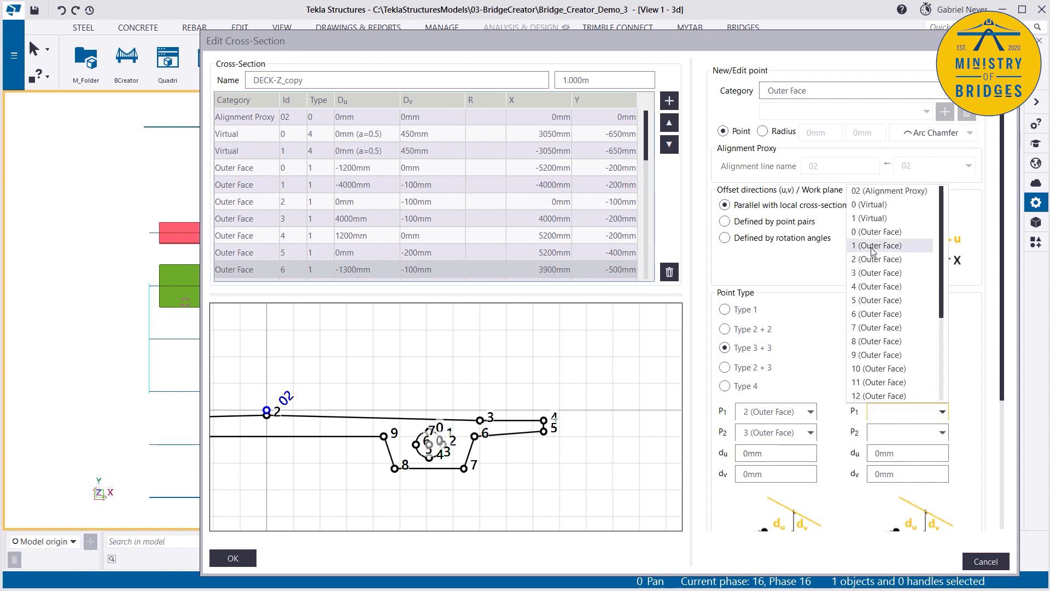
click(884, 286)
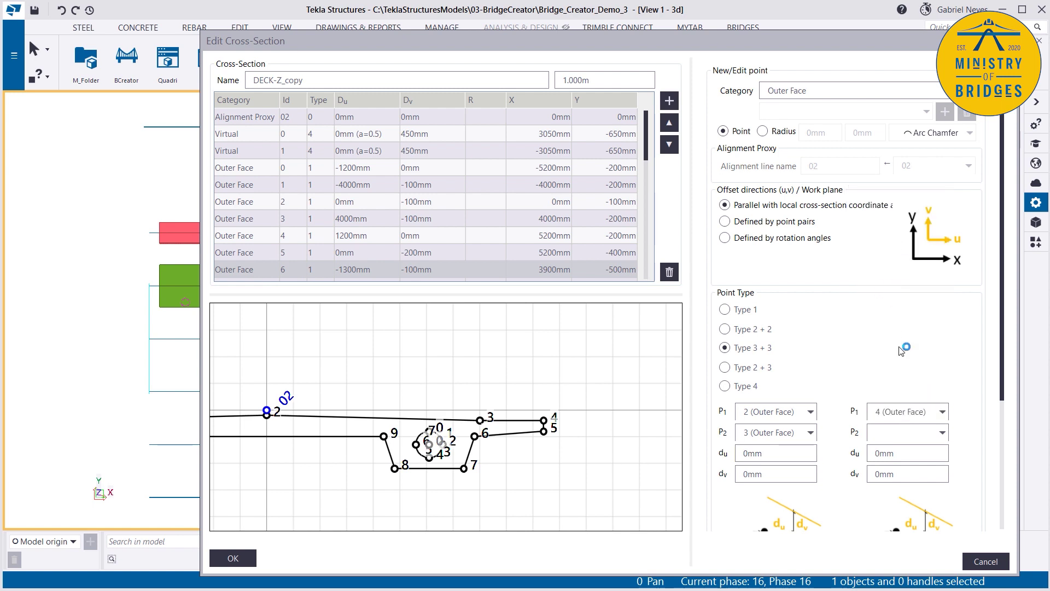
click(893, 433)
click(886, 322)
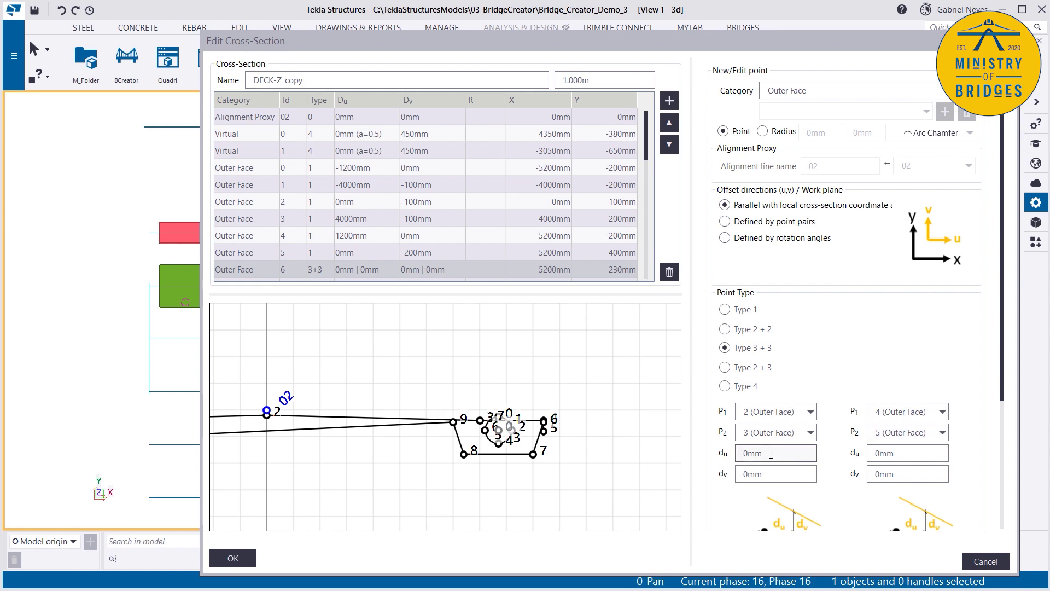
- Set the du offset of point 6 from its second reference pair to -2000 mm
key(Tab)
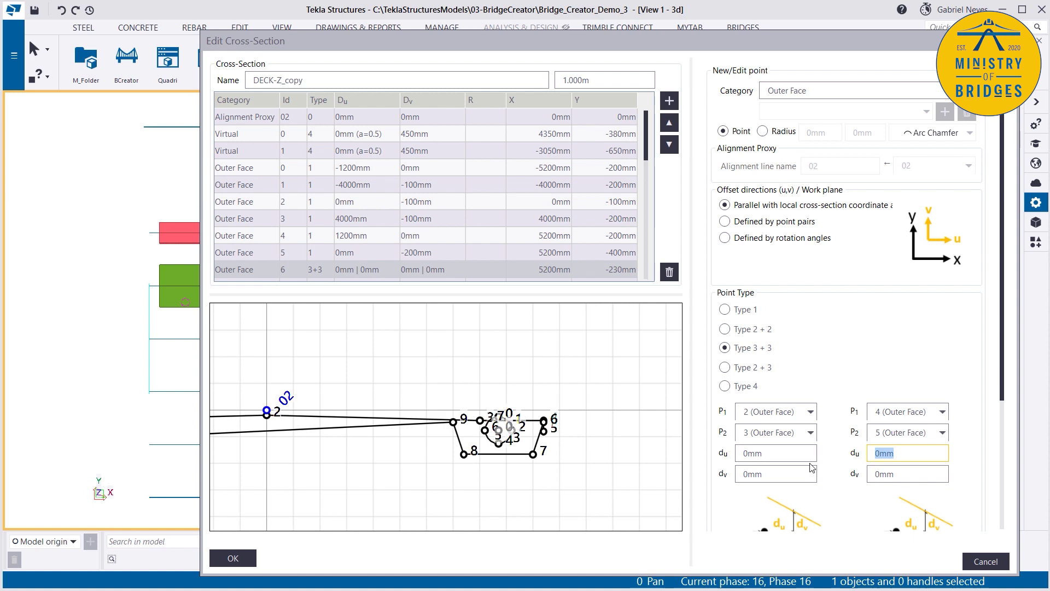
text(-2000)
key(Return)
scroll(436, 419, up, 8)
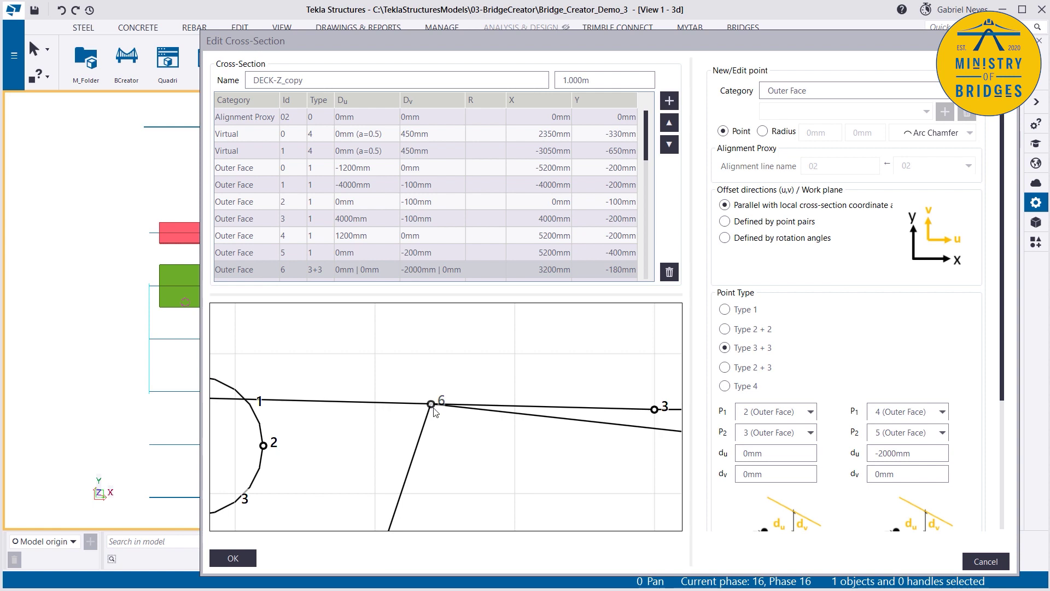
scroll(432, 410, down, 5)
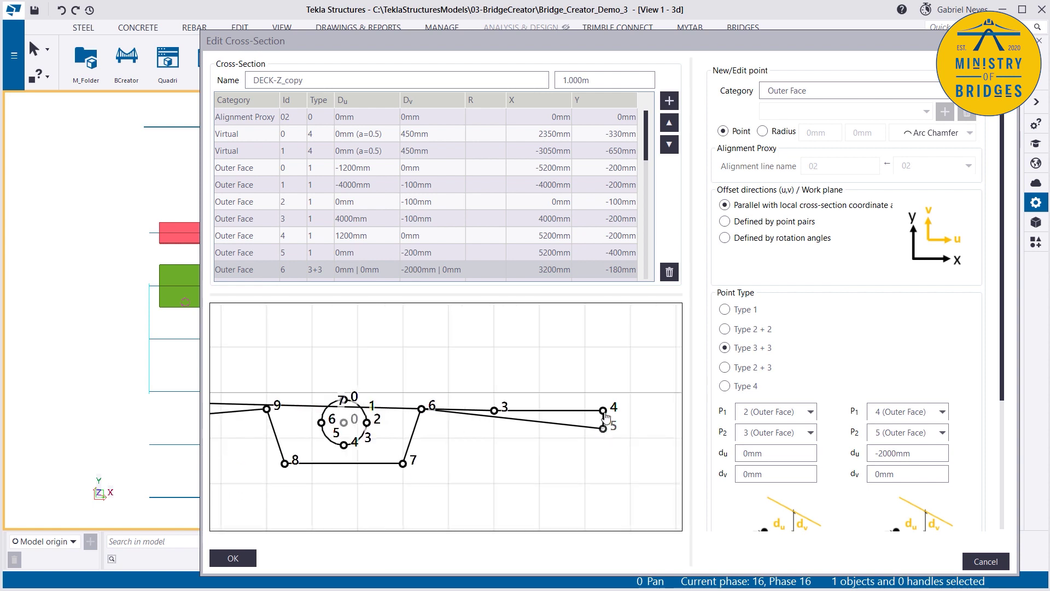
scroll(421, 412, up, 4)
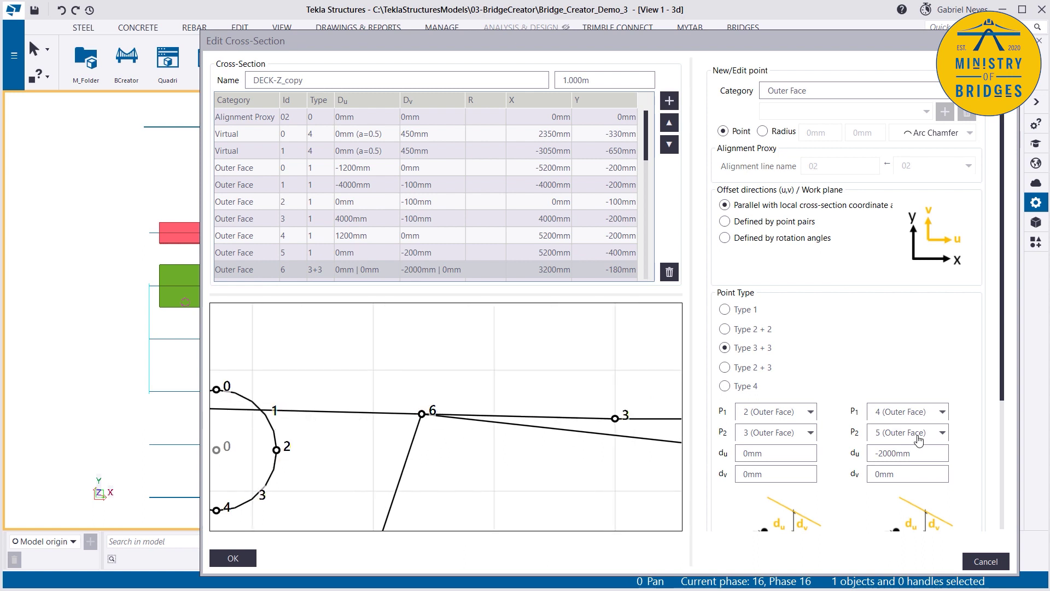
- Set the du offset of point 6 from its second reference pair to -2200 mm
click(887, 454)
text(2)
scroll(358, 411, up, 2)
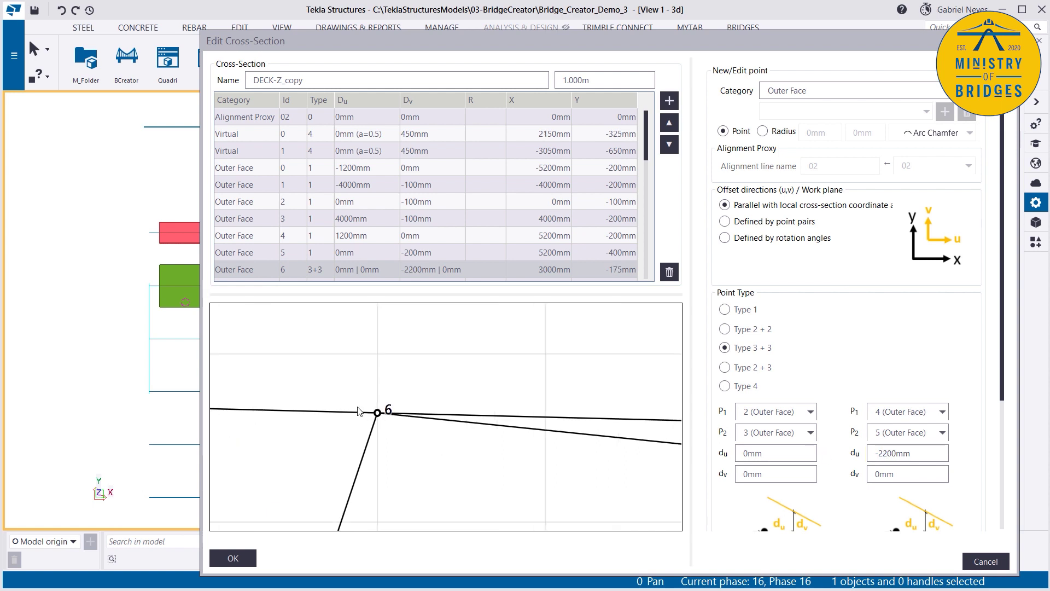
scroll(422, 427, down, 5)
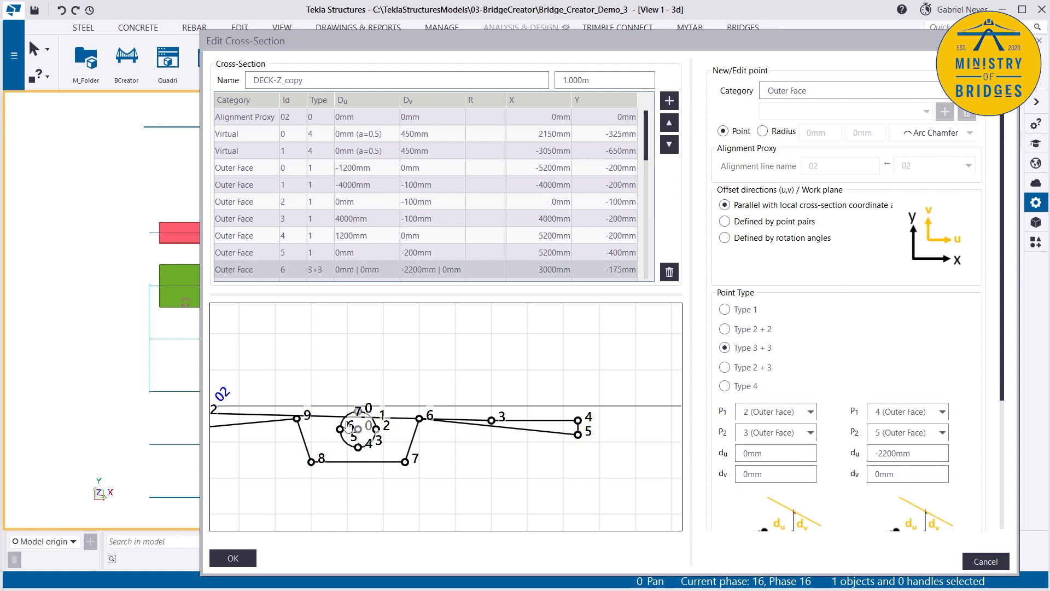
scroll(537, 423, down, 1)
scroll(537, 423, up, 2)
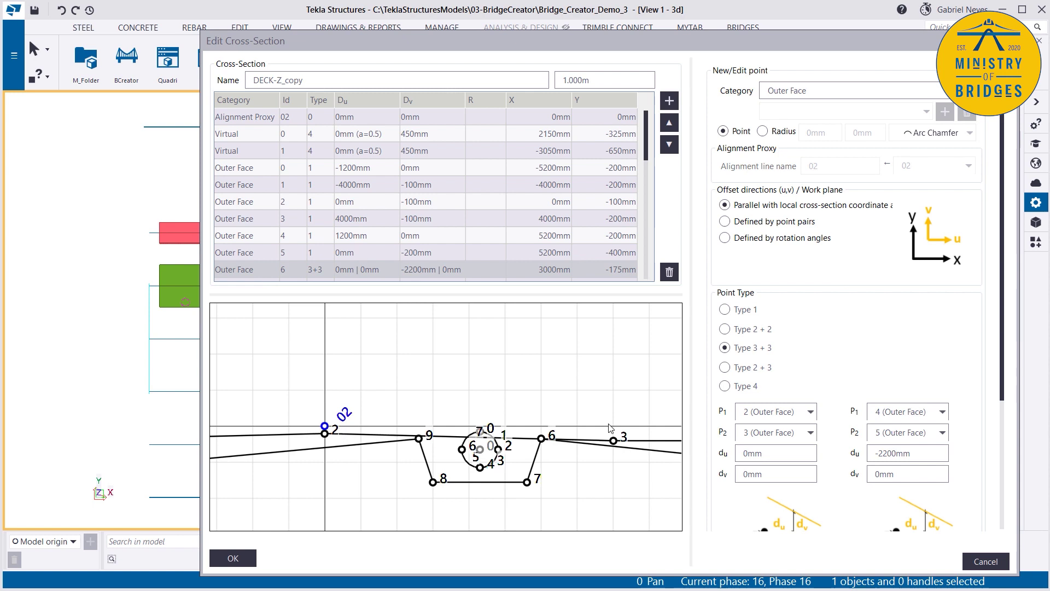
- Set the dv offset of point 6 from its first reference pair to -750 mm
click(775, 475)
text(-750)
key(Return)
scroll(392, 430, down, 1)
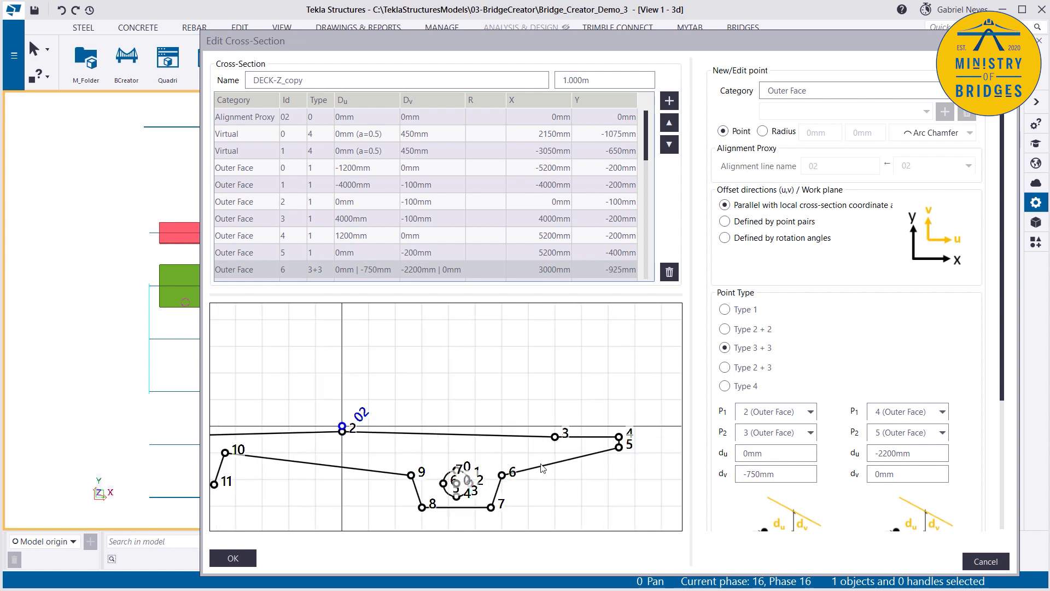
scroll(545, 468, up, 1)
- Set point 6's dv offset from its first reference pair to -500 mm and its du offset from the second pair to -1500 mm
drag(748, 473, 754, 473)
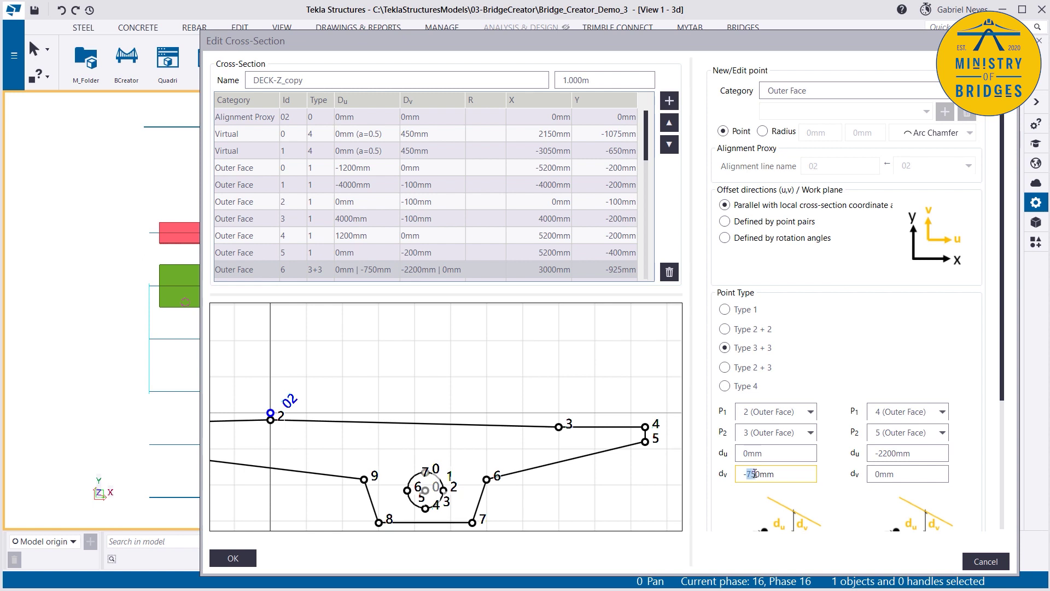
text(50)
key(Return)
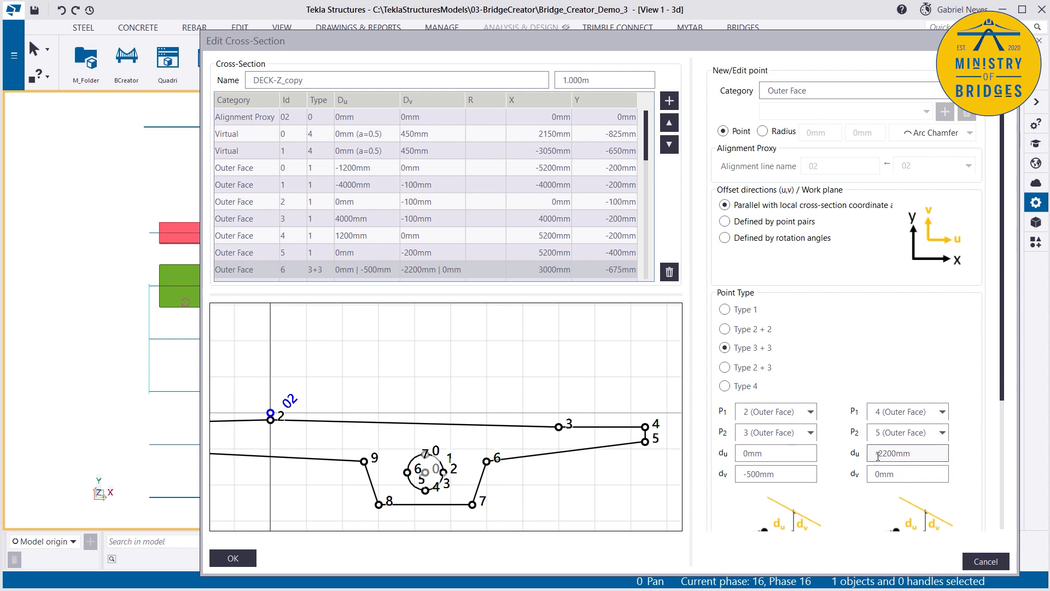
drag(879, 454, 888, 456)
text(15)
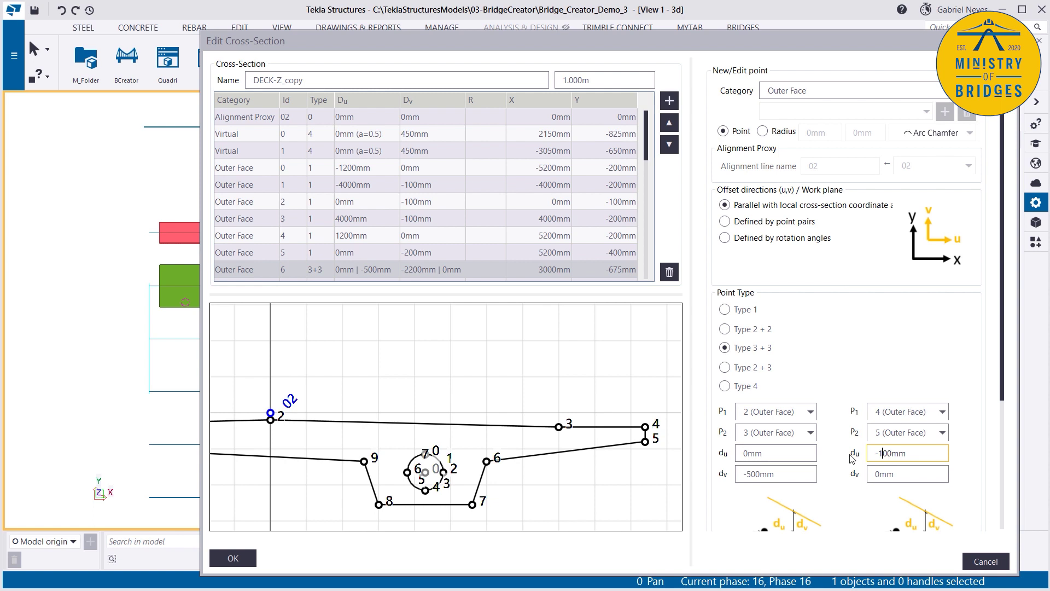
click(635, 490)
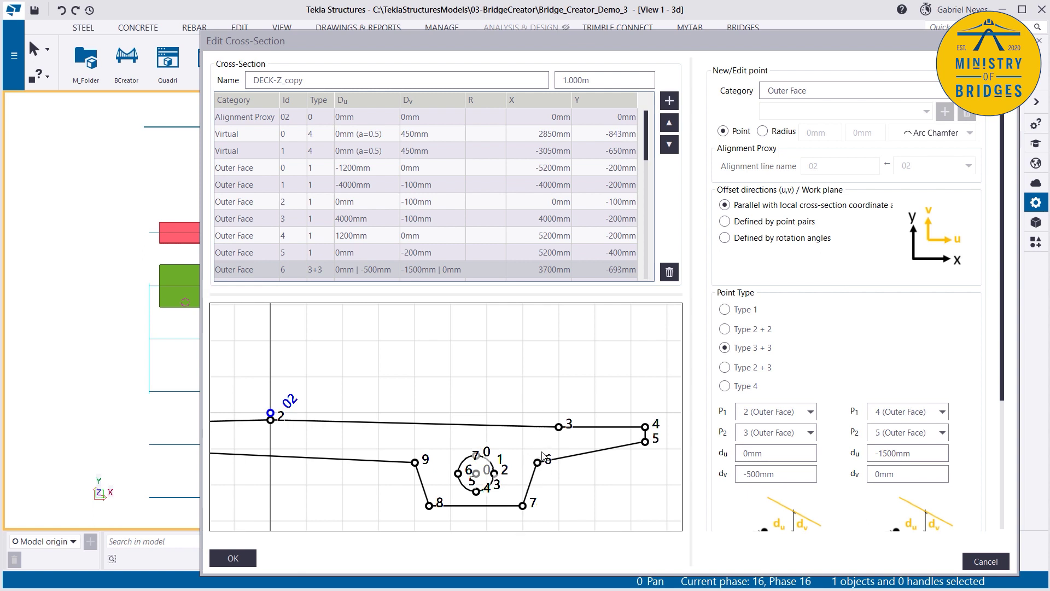
- Set the dv offset of point 6 from its first reference pair to 0 mm
scroll(539, 465, up, 5)
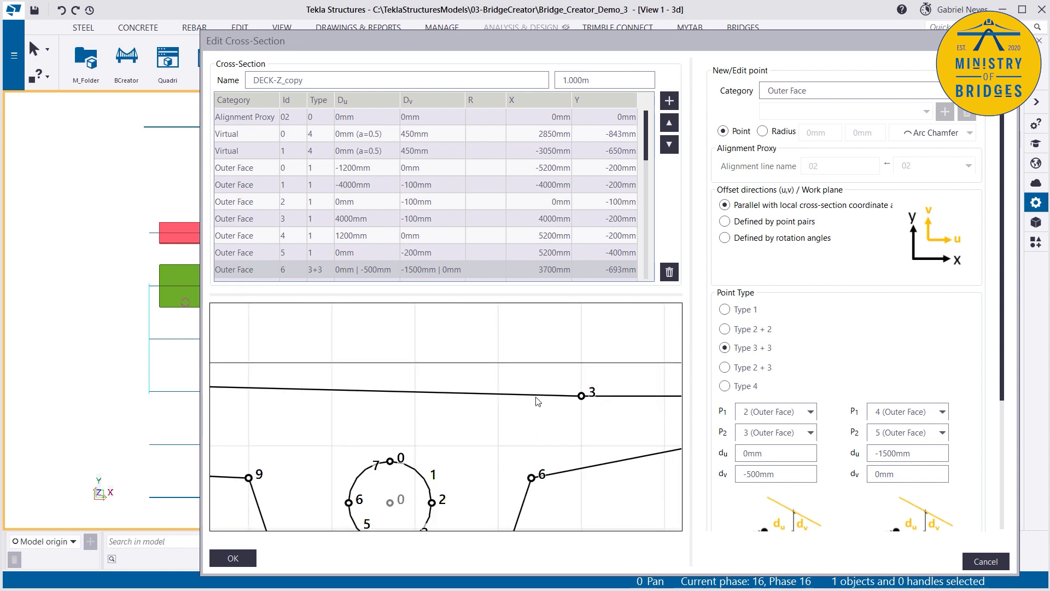
scroll(519, 398, down, 5)
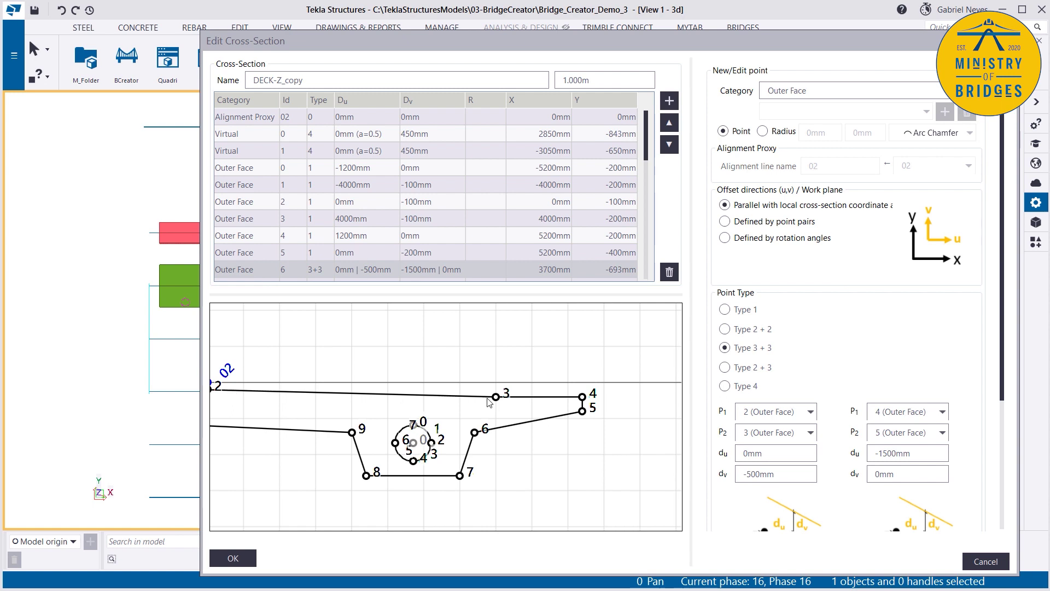
scroll(476, 434, up, 6)
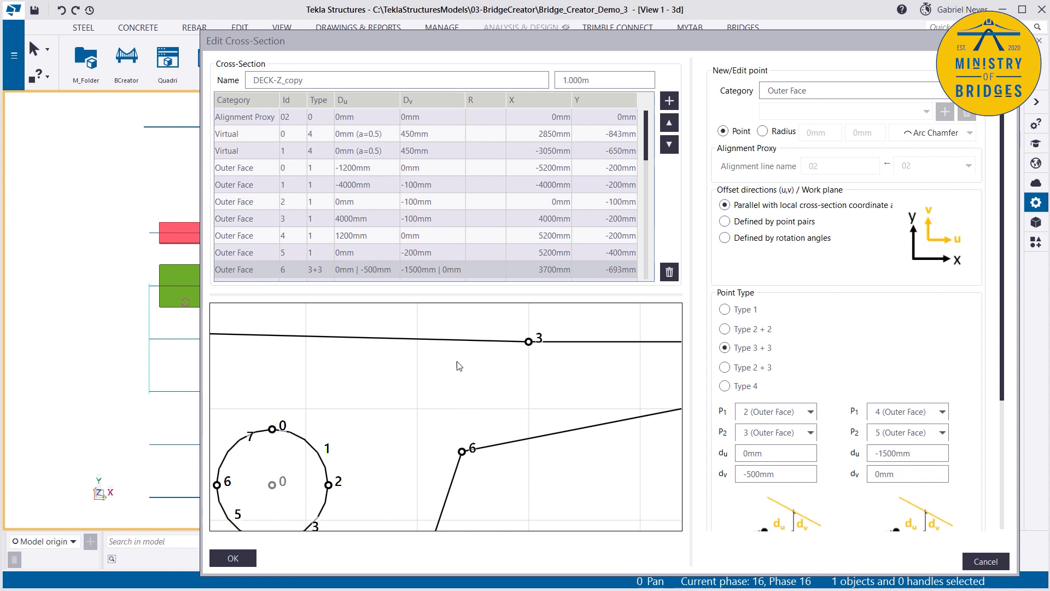
scroll(489, 432, down, 4)
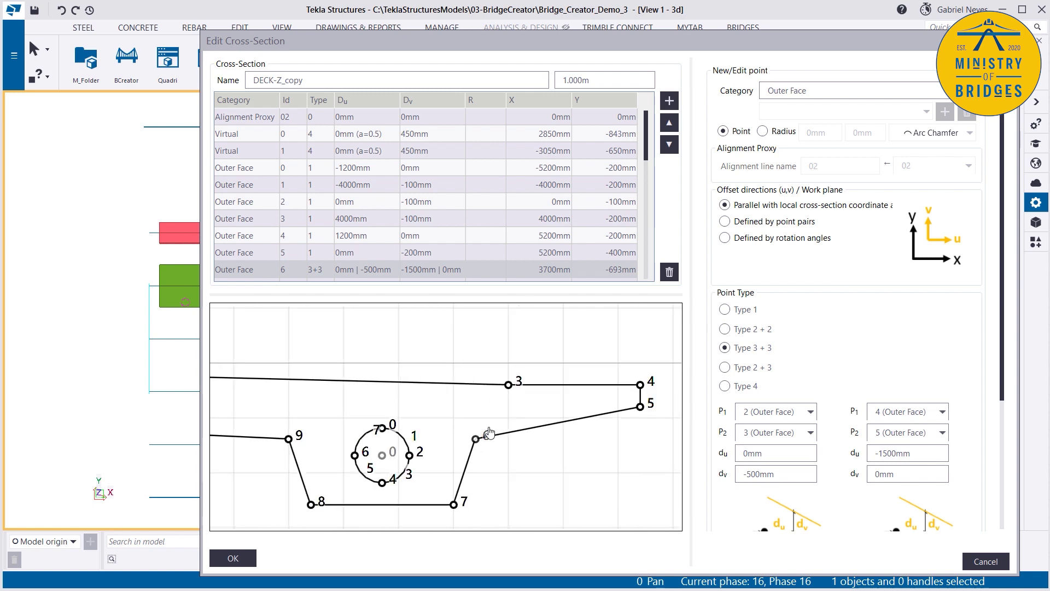
scroll(489, 432, down, 2)
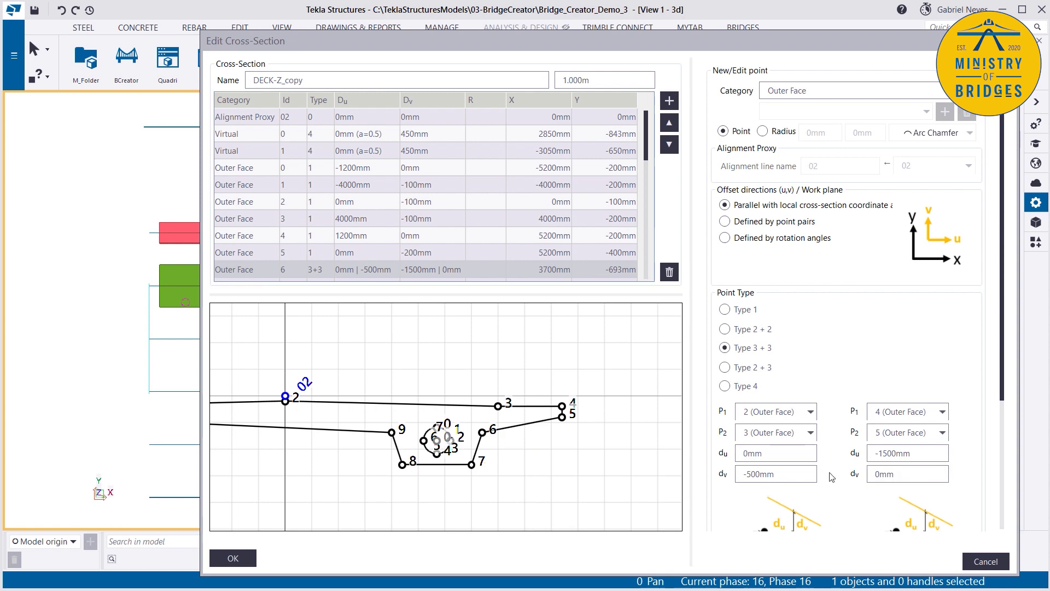
triple_click(757, 473)
text(0)
key(Return)
scroll(503, 414, up, 5)
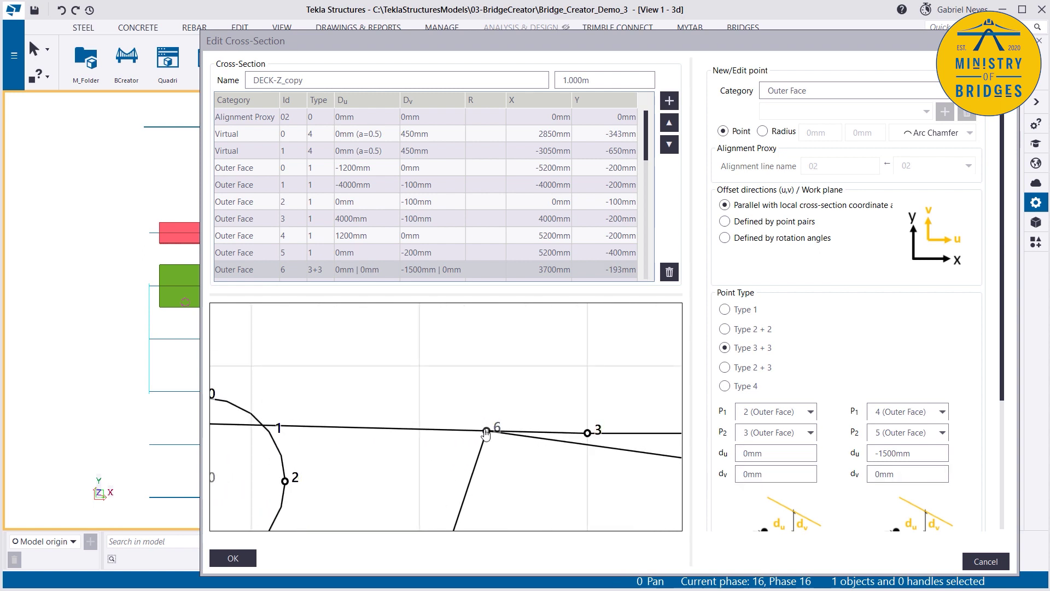
- Set the dv offset of point 6 from its first reference pair to -400 mm
triple_click(783, 472)
text(-400)
key(Return)
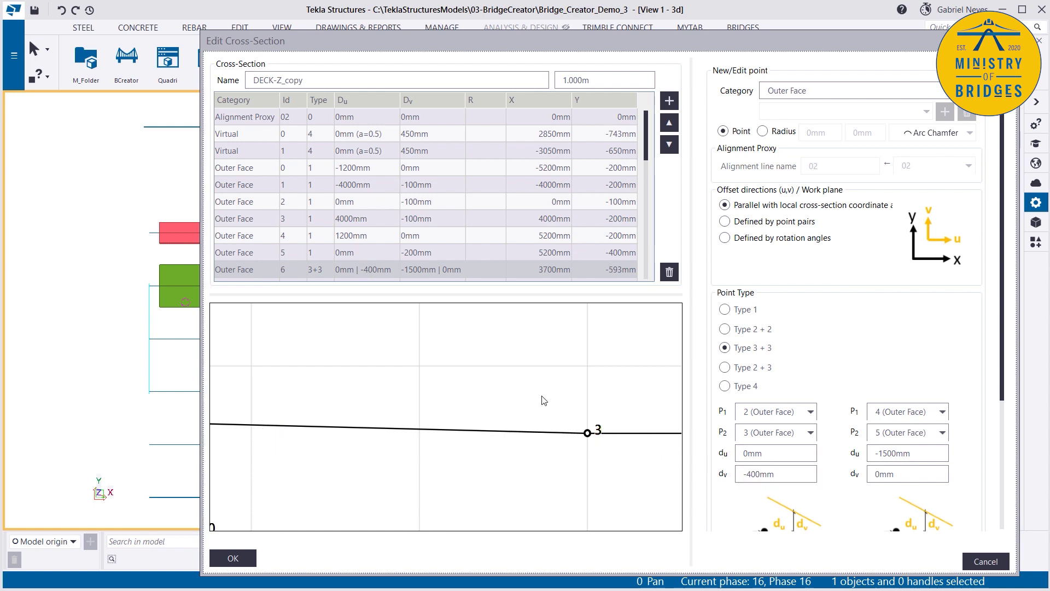
scroll(543, 400, down, 5)
scroll(474, 471, up, 1)
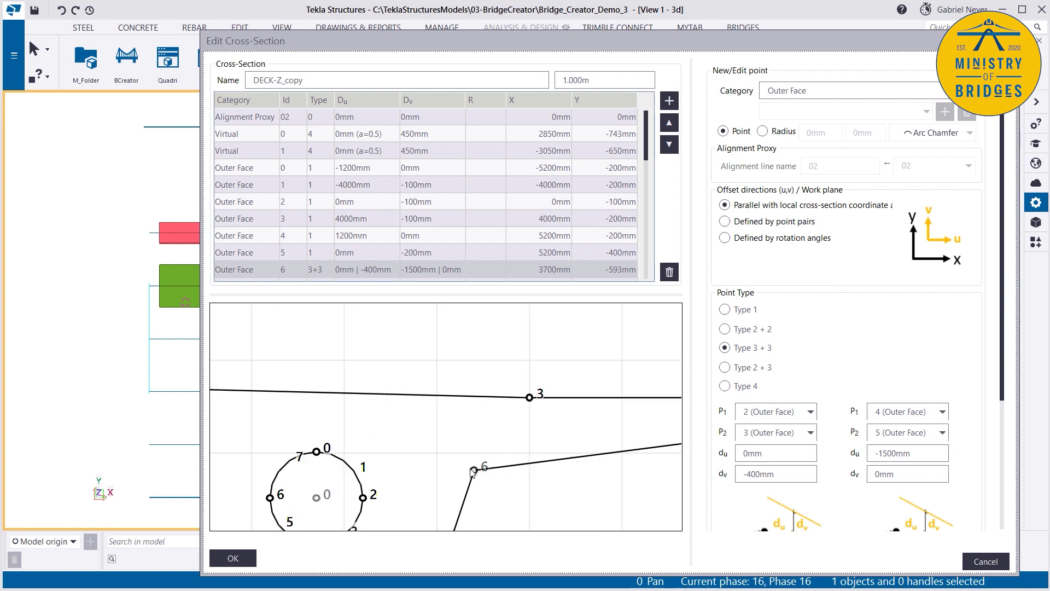
scroll(474, 471, up, 1)
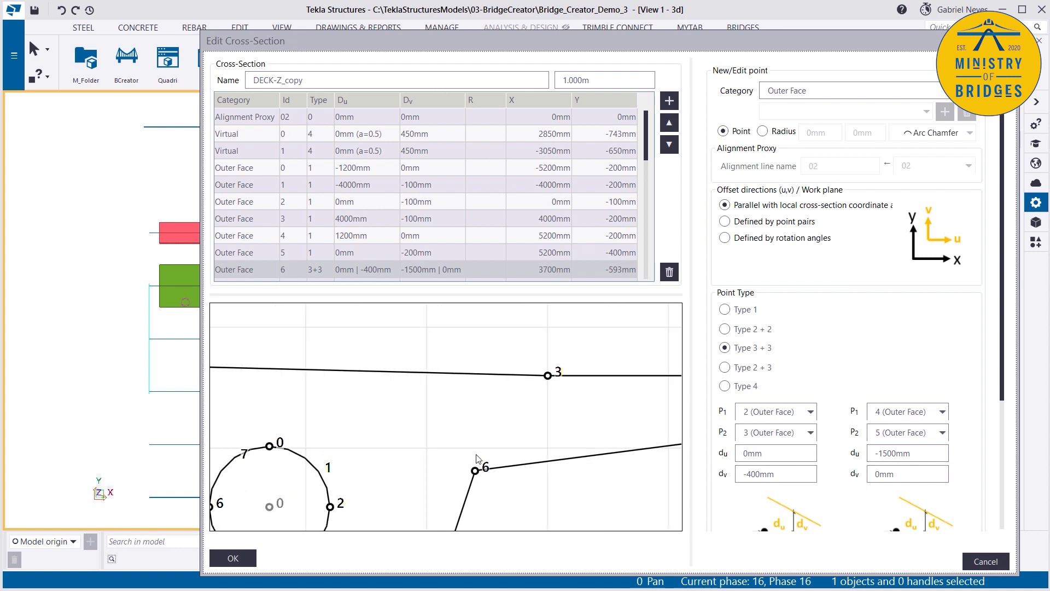
scroll(480, 391, down, 3)
scroll(523, 424, down, 2)
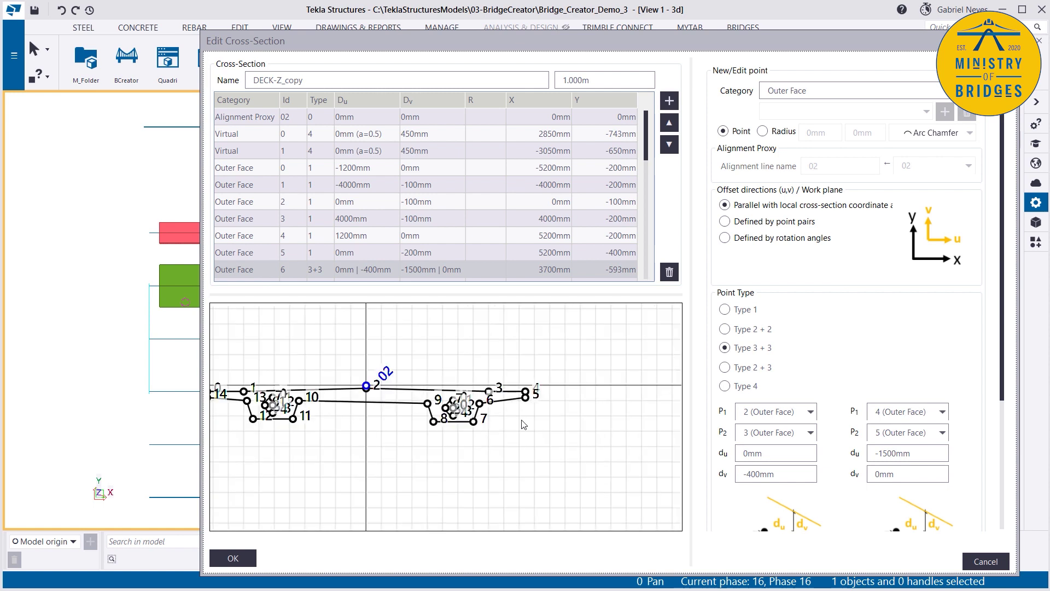
scroll(475, 393, up, 2)
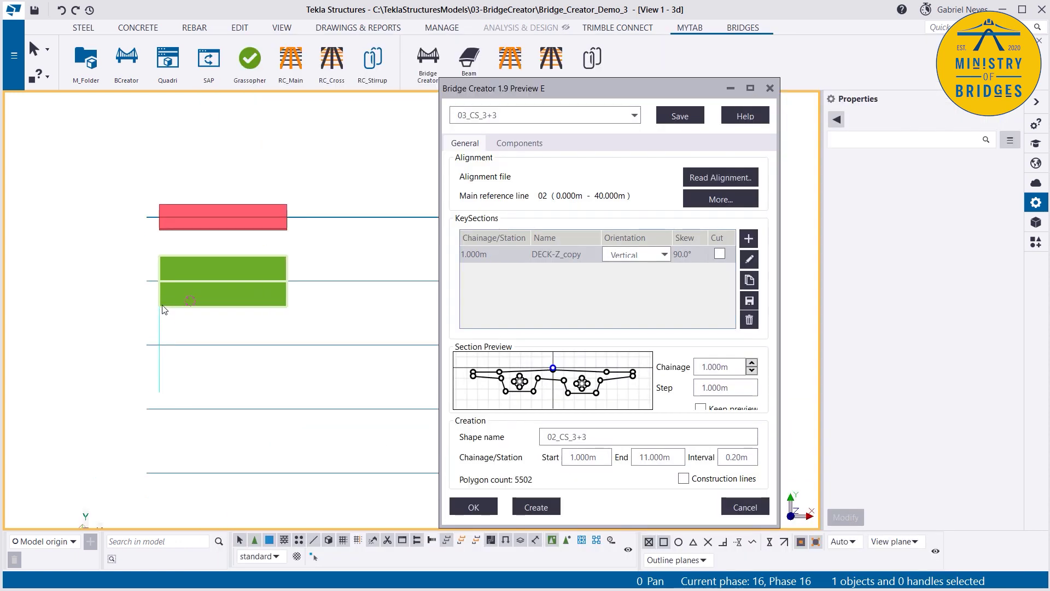
- Accept the edited cross-section and create the 02_CS_3+3 bridge deck from chainage 1.000 m to 11.000 m
key(Return)
click(524, 507)
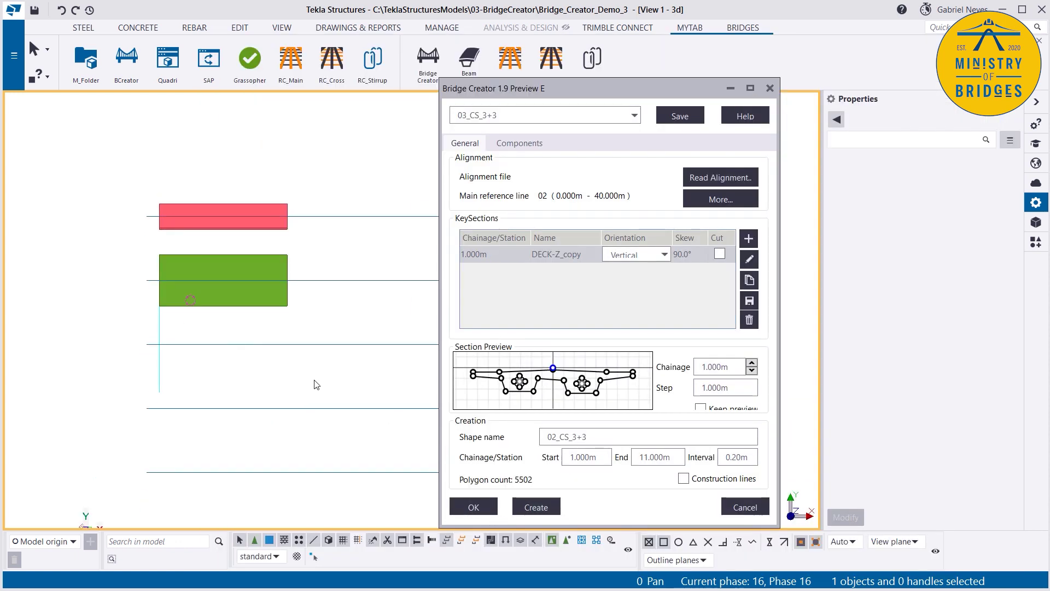
ctrl+middle_drag(168, 336, 218, 383)
scroll(226, 389, up, 6)
scroll(226, 389, up, 10)
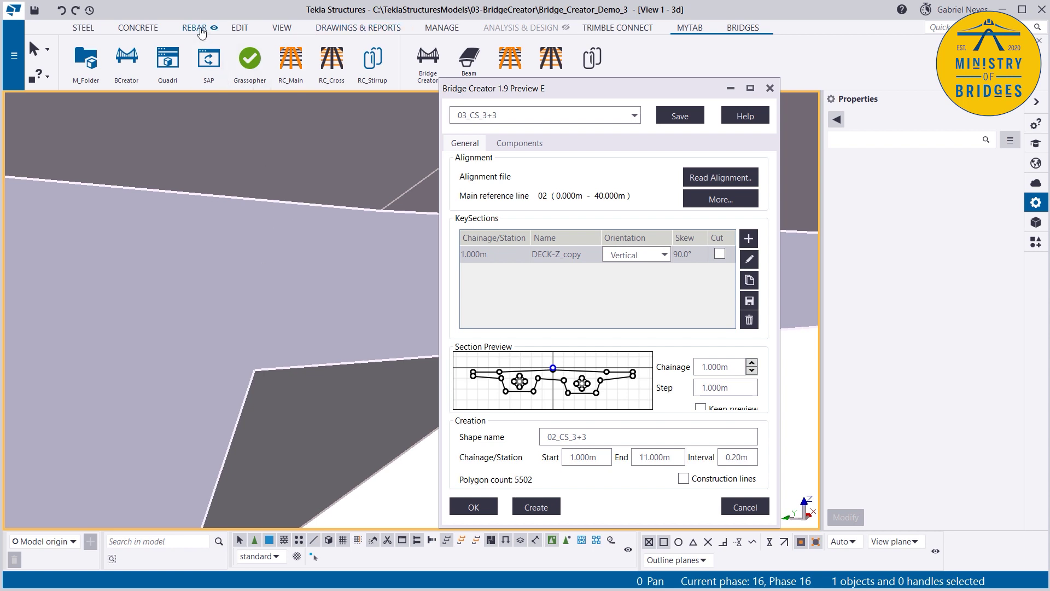
- Reopen the DECK-Z_copy cross-section and examine the reference pairs and offsets that define Outer Face point 6
click(750, 261)
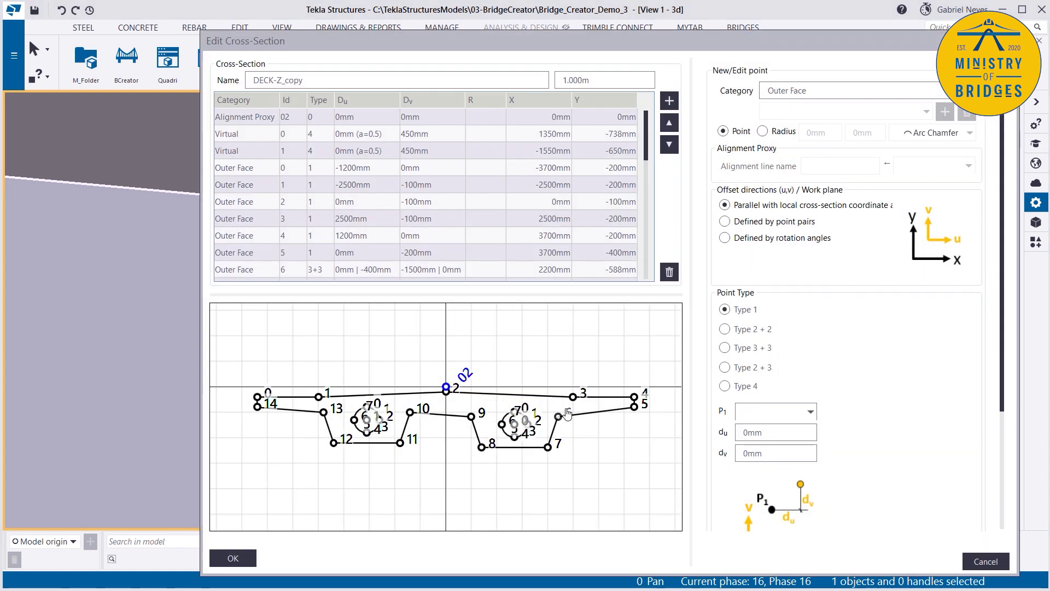
click(564, 414)
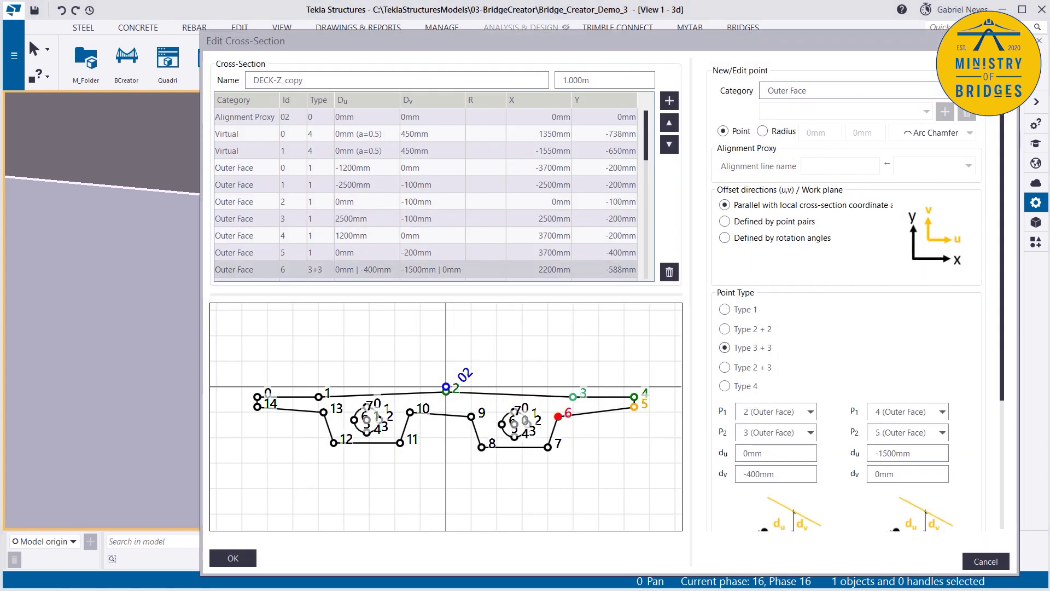
key(Return)
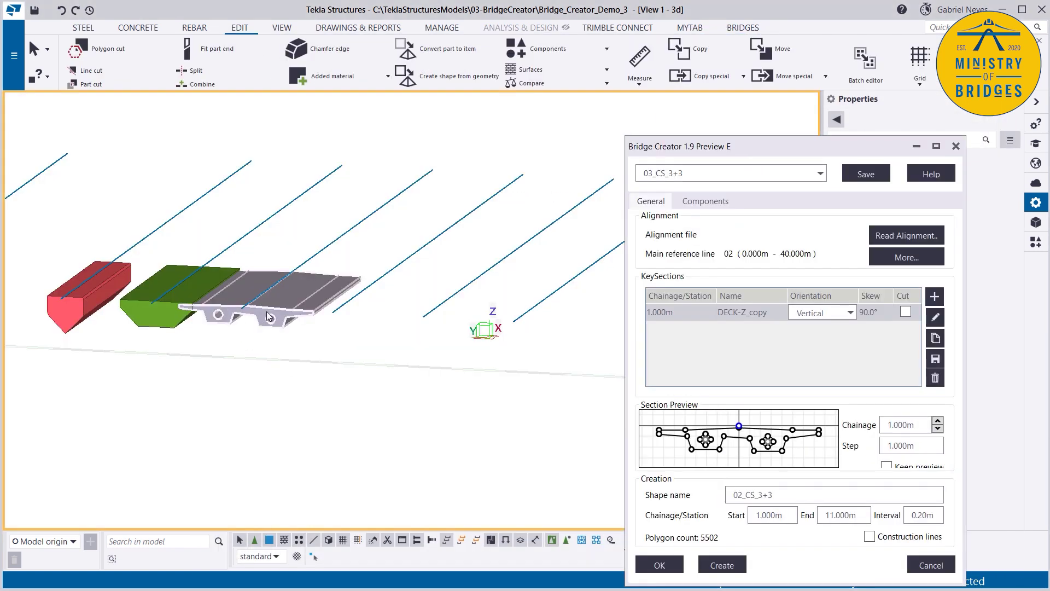
- Delete the created 02_CS_3+3 deck from the model
scroll(125, 389, up, 3)
ctrl+middle_drag(125, 390, 345, 339)
click(303, 326)
key(Delete)
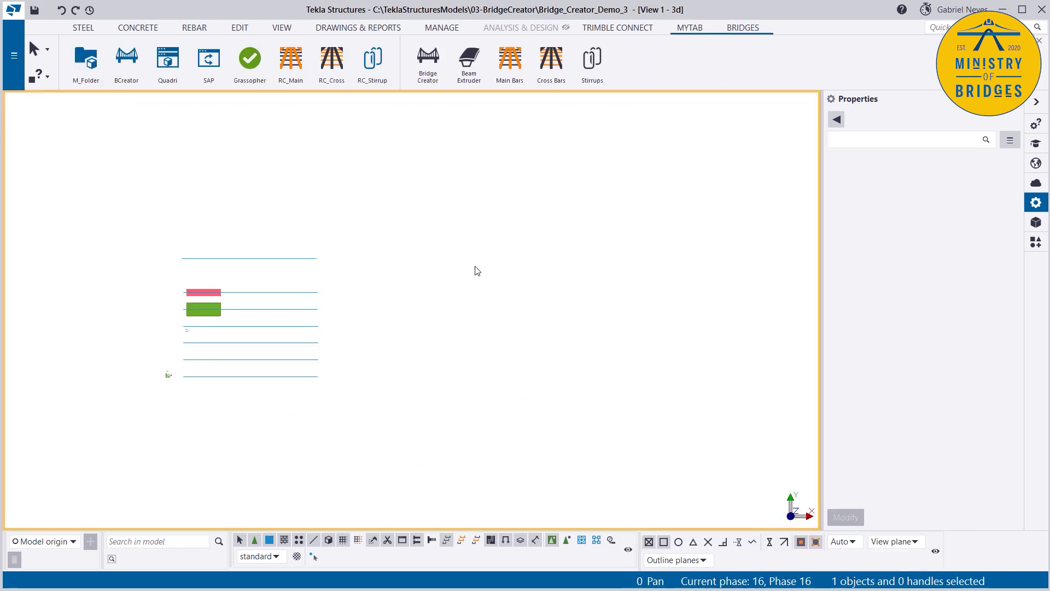
- Load the 04_CS_2+3 bridge settings
drag(786, 146, 717, 82)
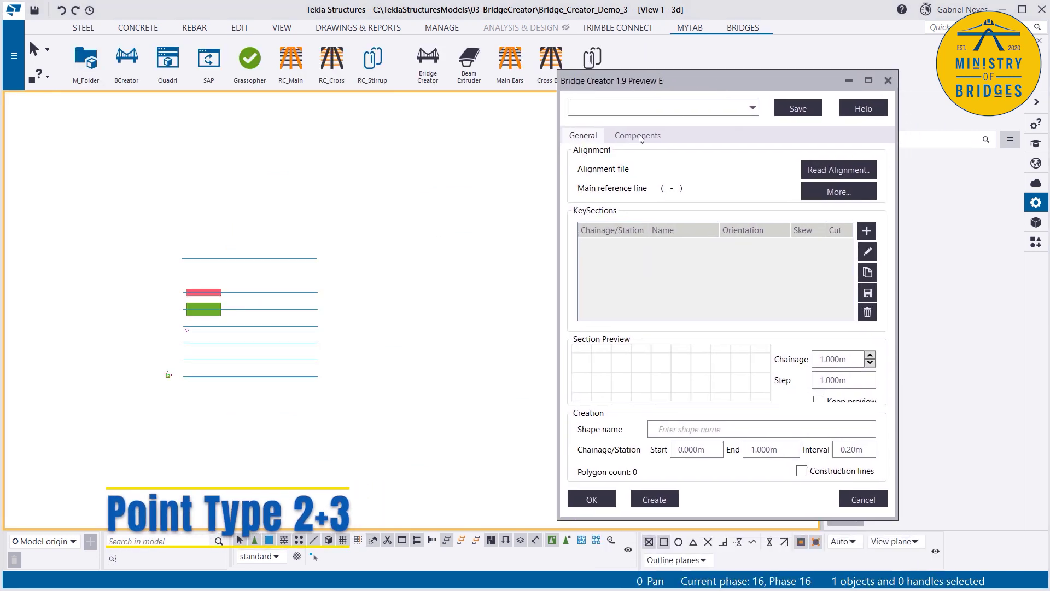
click(609, 110)
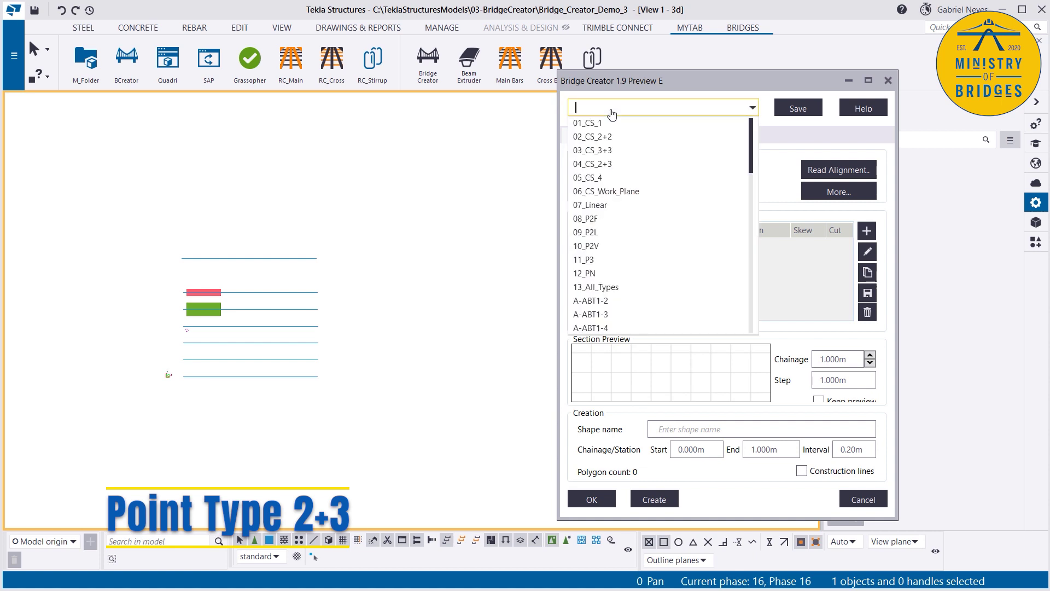
click(604, 165)
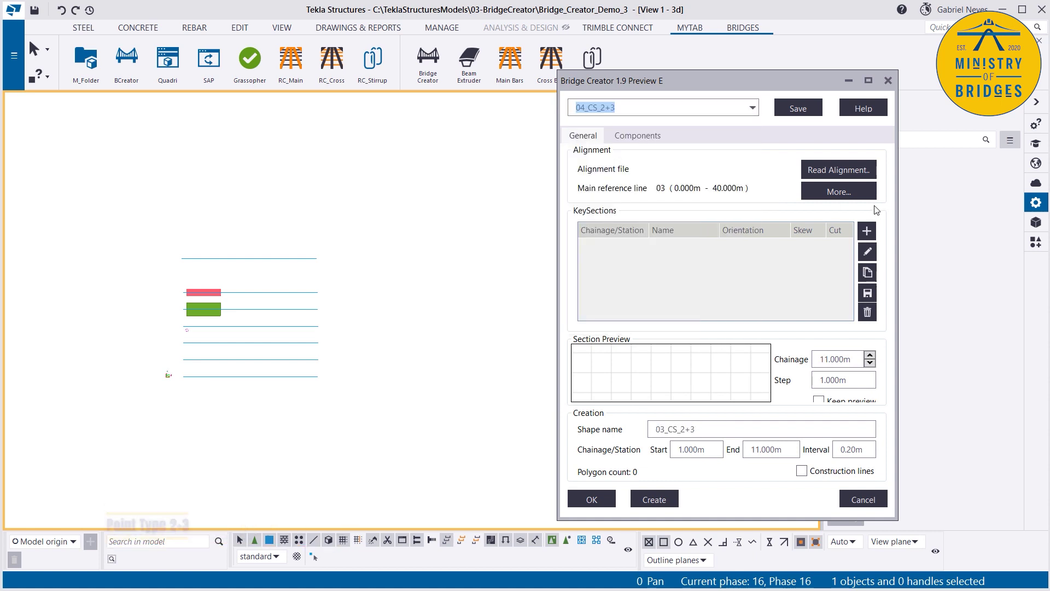
- Open the DECK-Z_copy key section for editing and switch Outer Face point 6 to Type 3 + 3
click(868, 253)
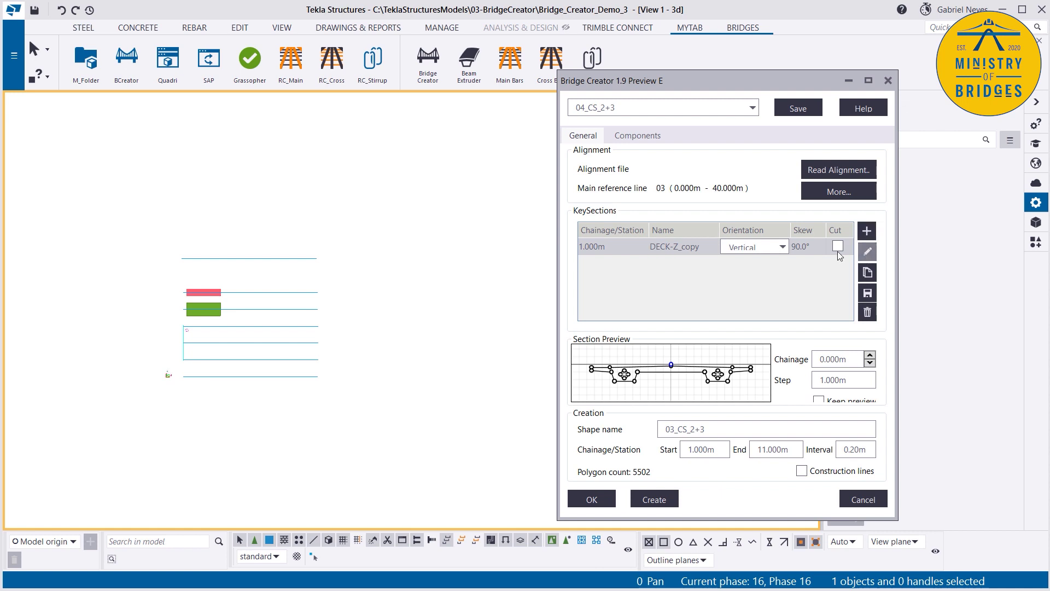
scroll(486, 396, up, 3)
scroll(486, 395, down, 2)
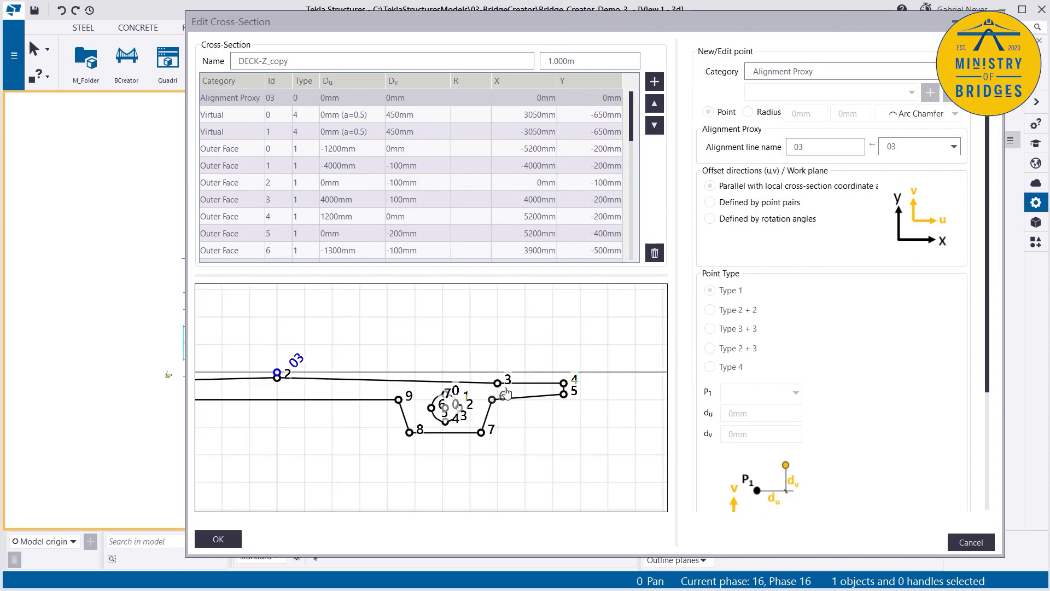
click(492, 399)
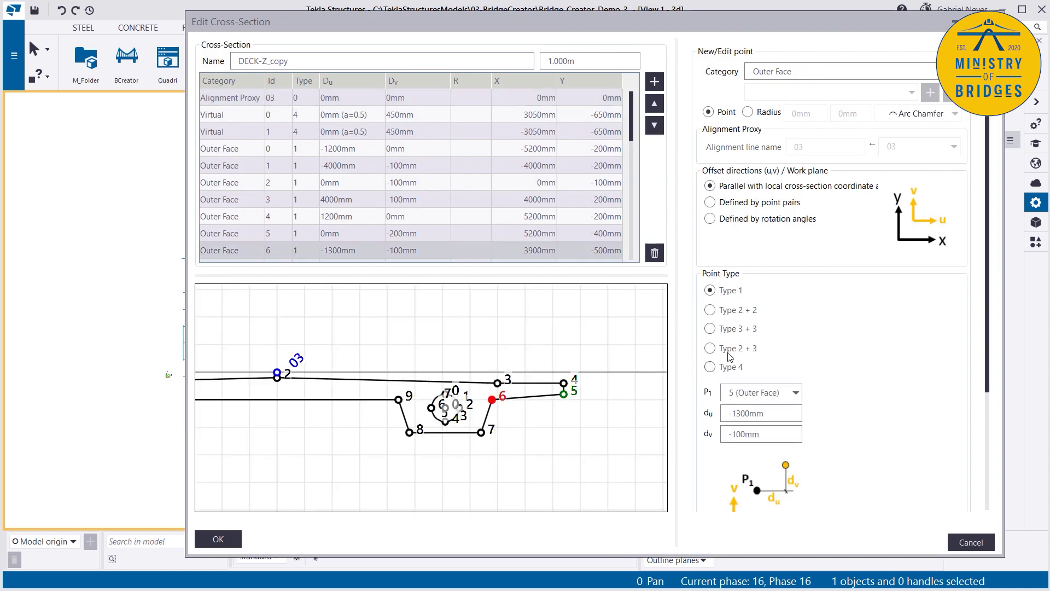
click(710, 329)
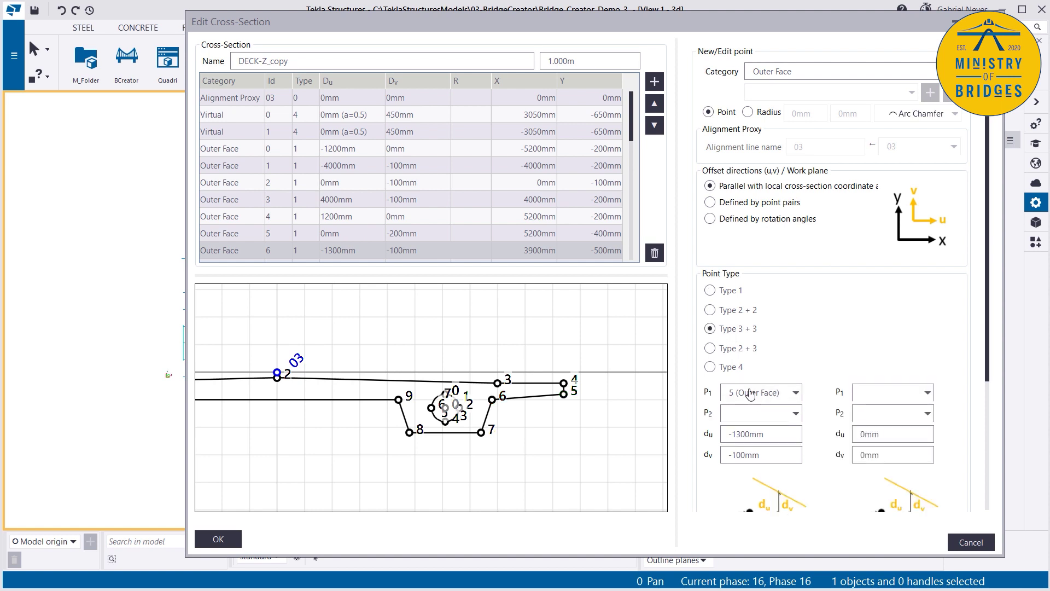
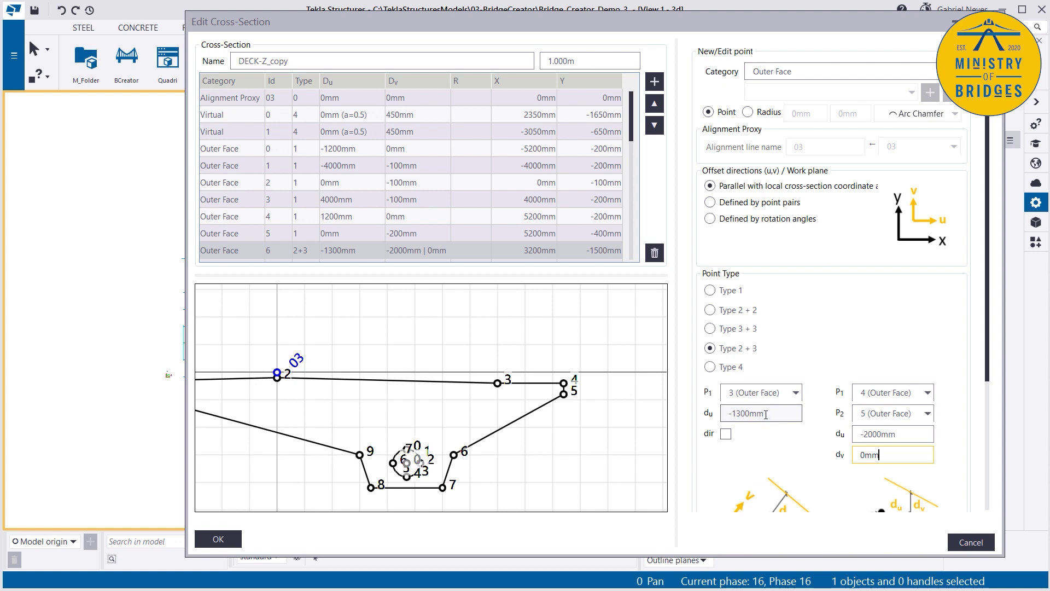
- Set the du offset of point 6 from reference point 3 to 0 mm
double_click(773, 413)
text(0)
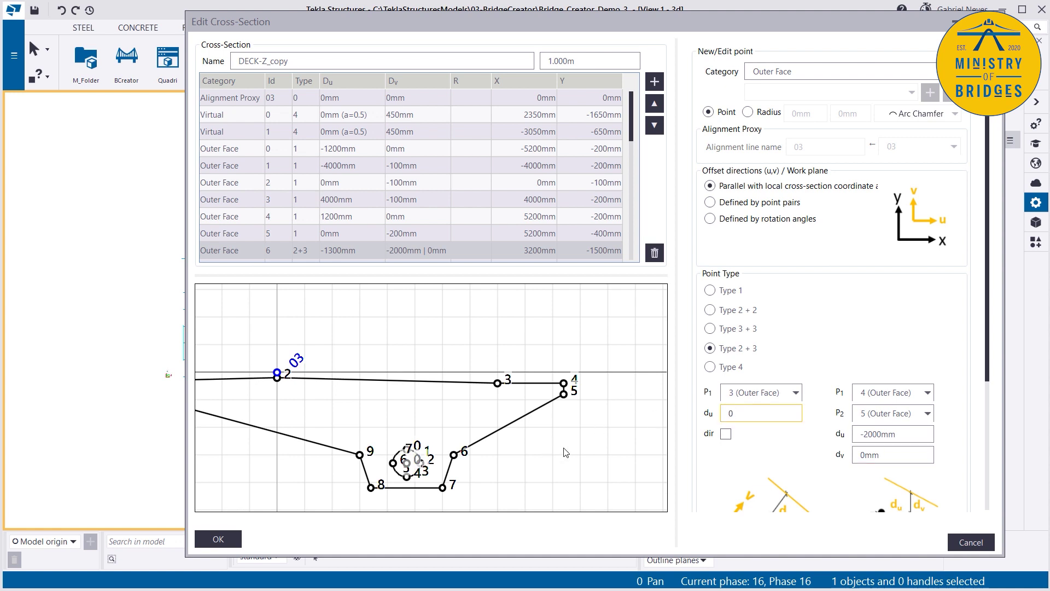
key(Return)
scroll(482, 390, up, 5)
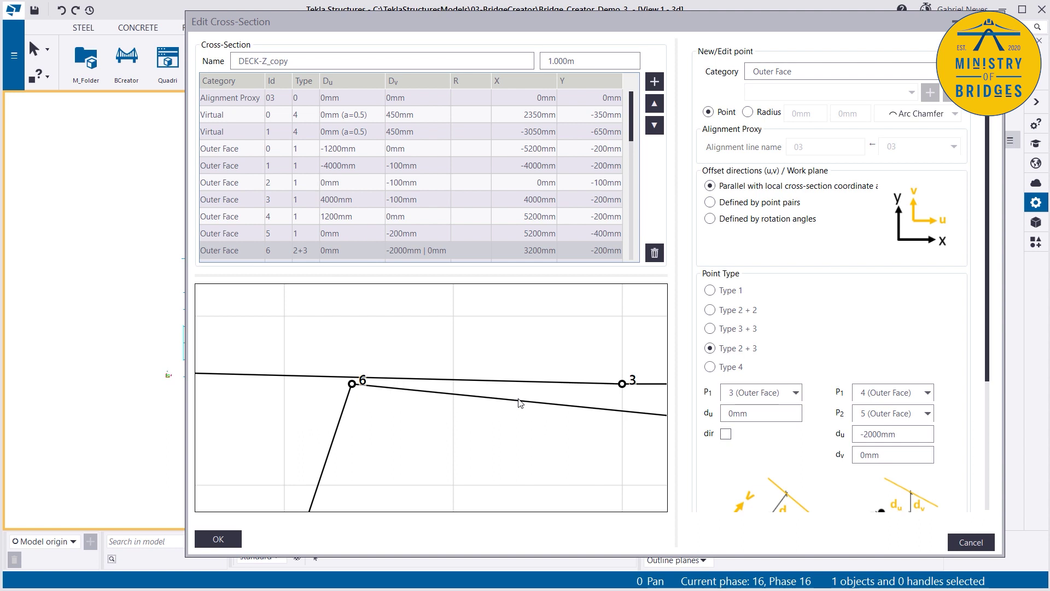
middle_drag(530, 456, 481, 436)
scroll(564, 408, down, 3)
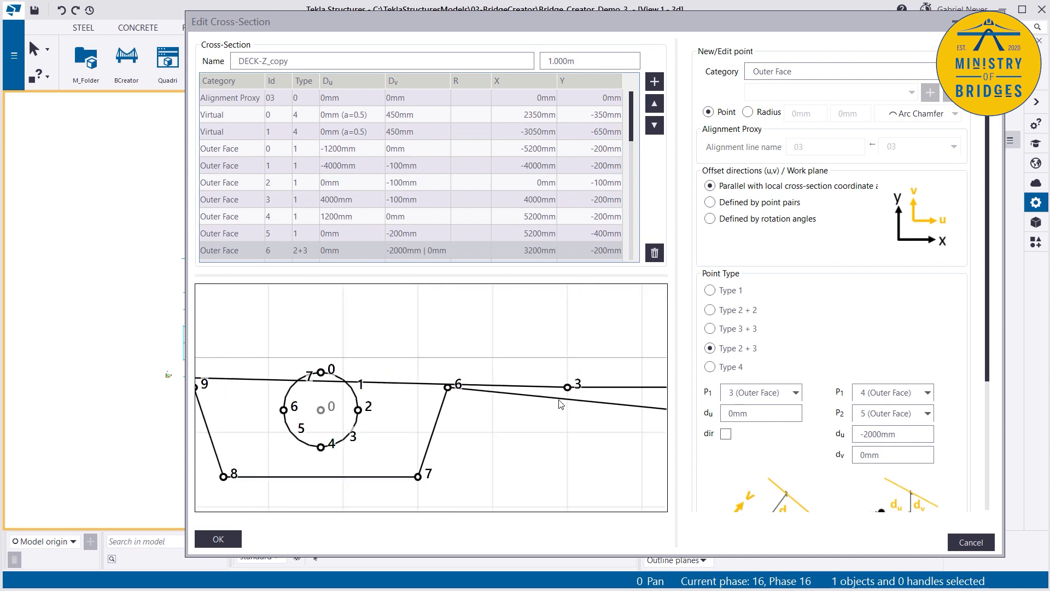
scroll(447, 392, down, 2)
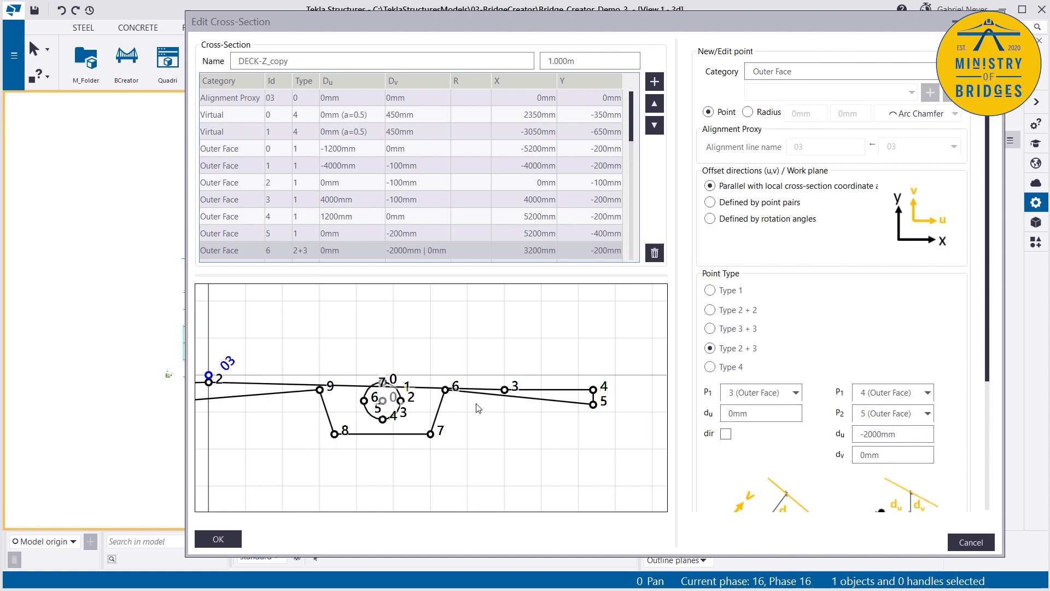
scroll(495, 415, up, 2)
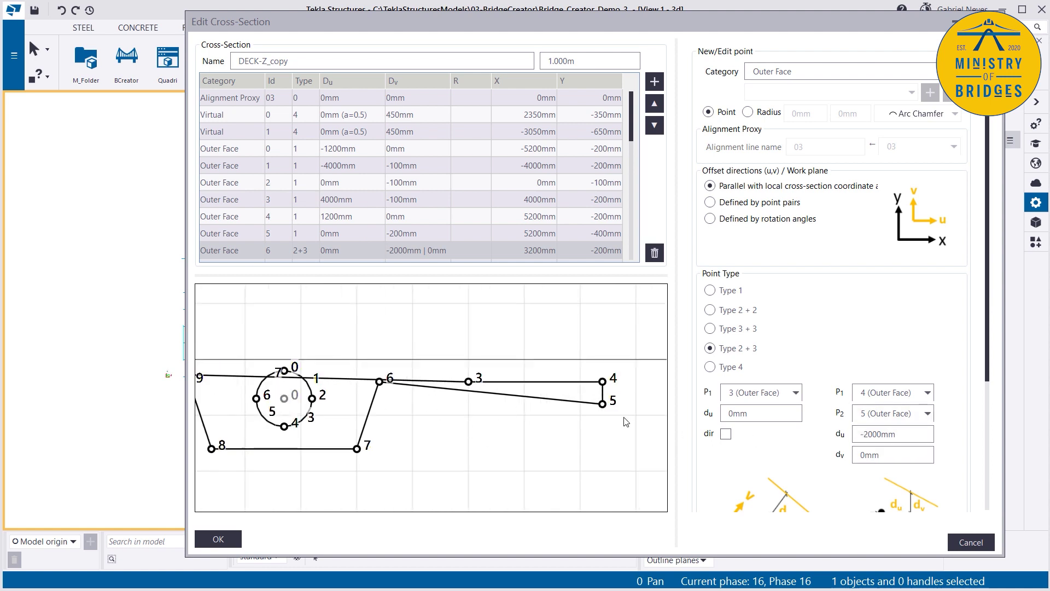
- Set the du offset of Outer Face point 6 from reference point 3 to -350 mm
click(760, 412)
text(-)
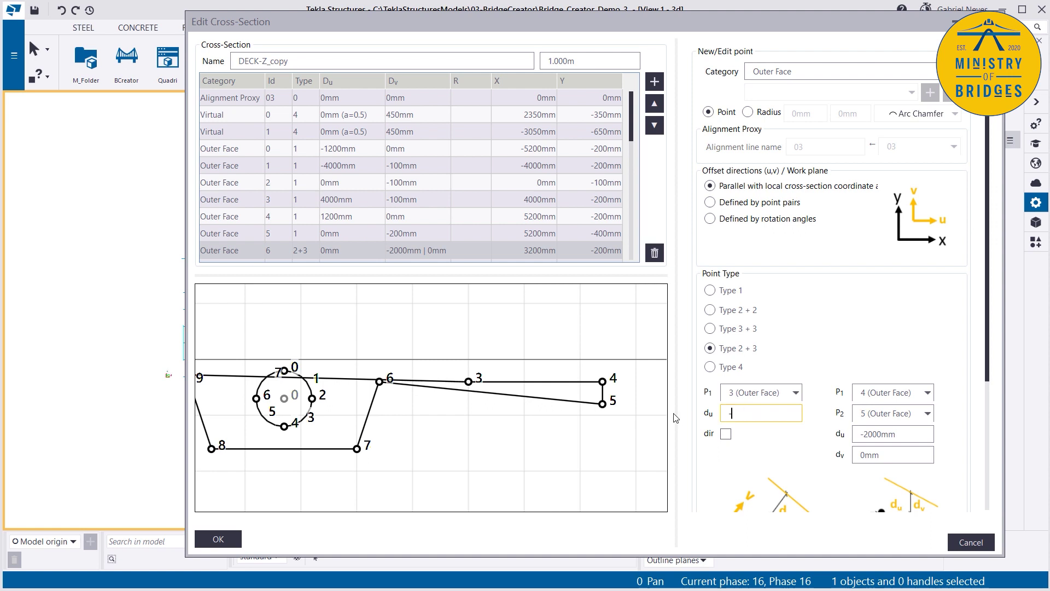
text(350)
key(Return)
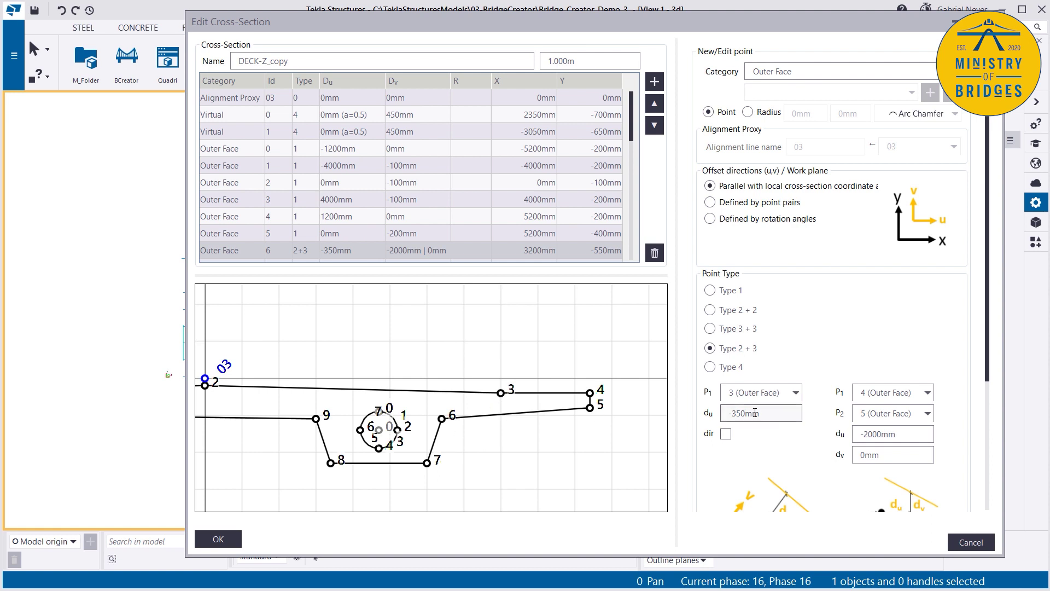
- Set point 6's du offset from the line through Outer Face points 4 and 5 to -1500 mm
click(871, 434)
text(15)
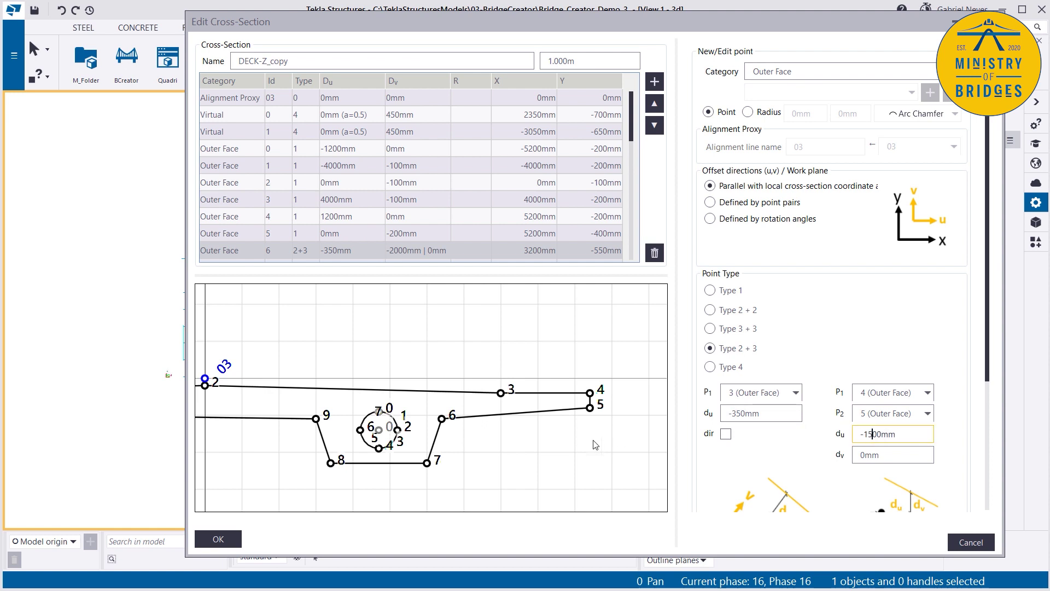
click(590, 446)
scroll(577, 412, up, 2)
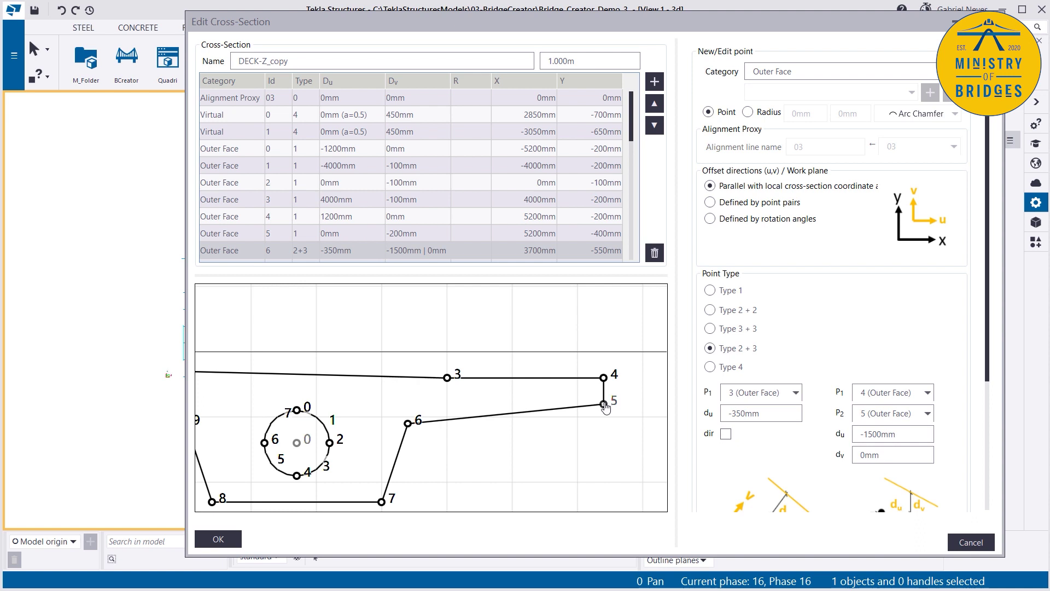
scroll(517, 441, down, 2)
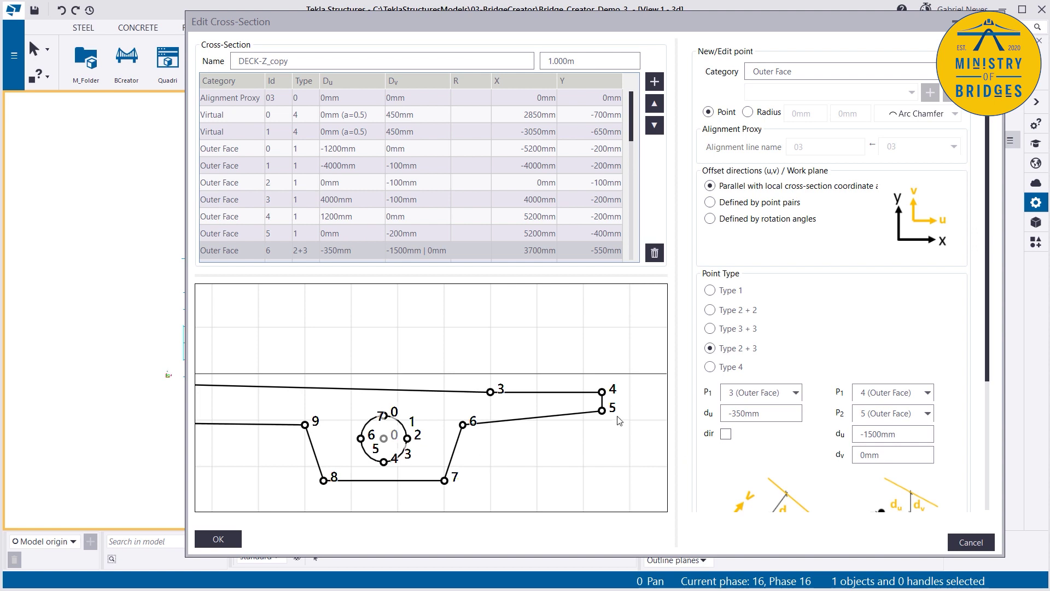
- Set the du offset of Outer Face point 5 from point 4 to -50 mm
click(602, 410)
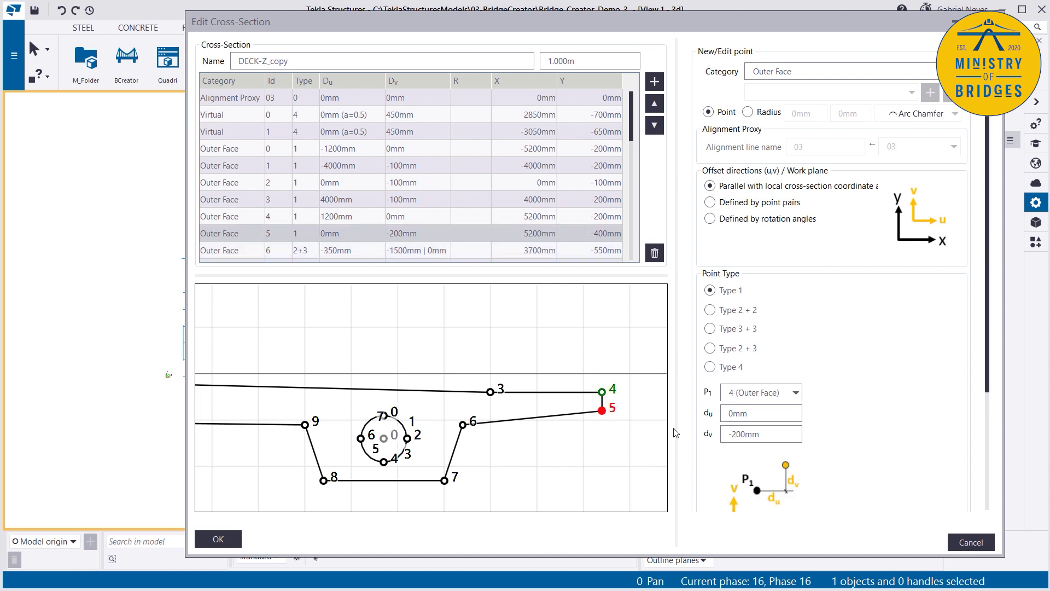
click(753, 416)
scroll(604, 398, up, 1)
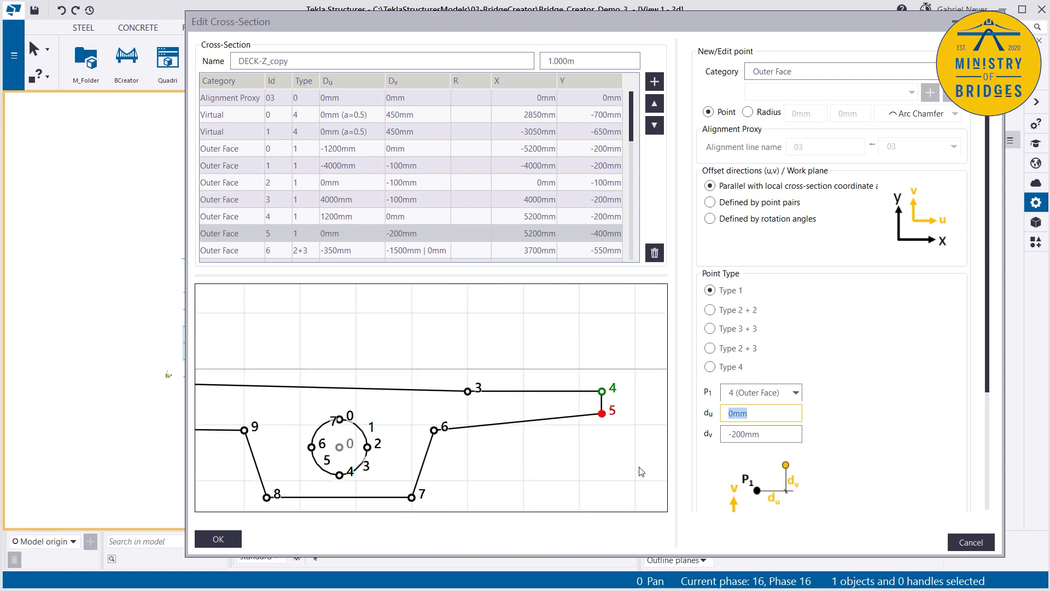
text(-50)
key(Return)
scroll(602, 408, up, 1)
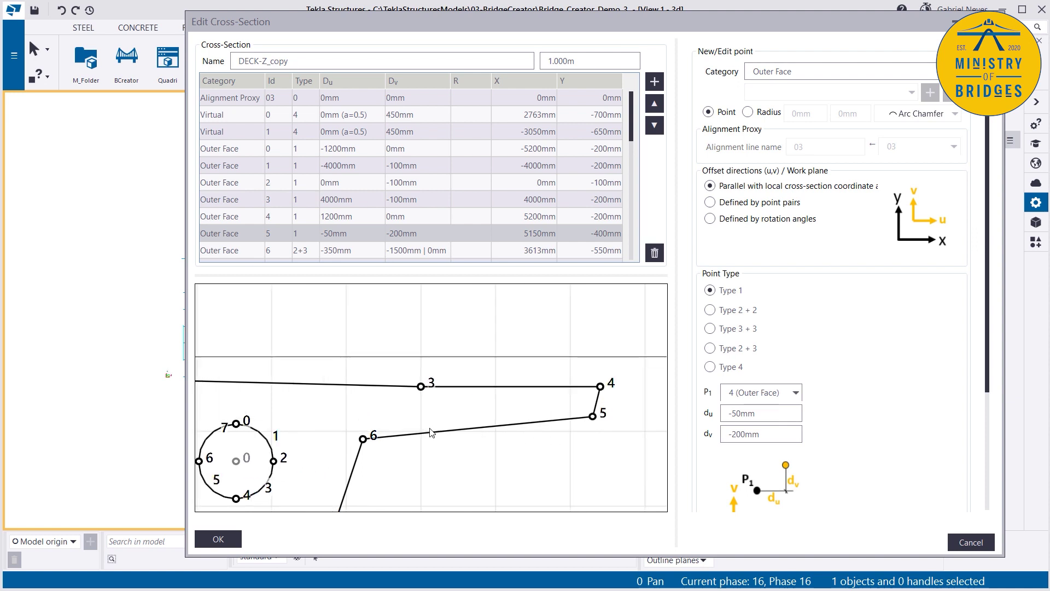
- Set the du offset of Outer Face point 6 from the line through points 4 and 5 to 0 mm
click(363, 438)
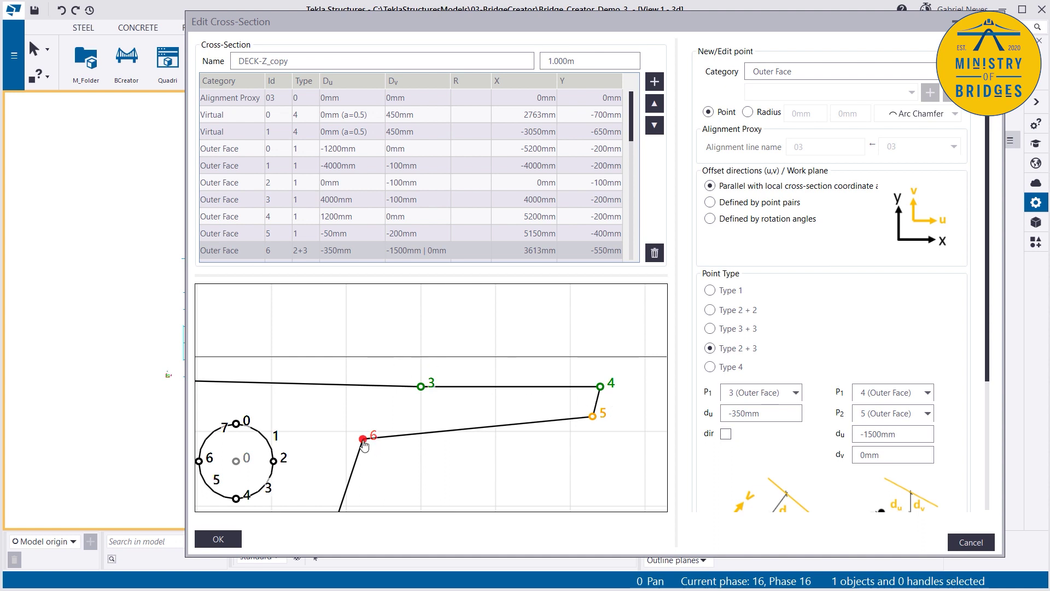
click(875, 434)
key(ctrl+a)
text(0)
click(523, 462)
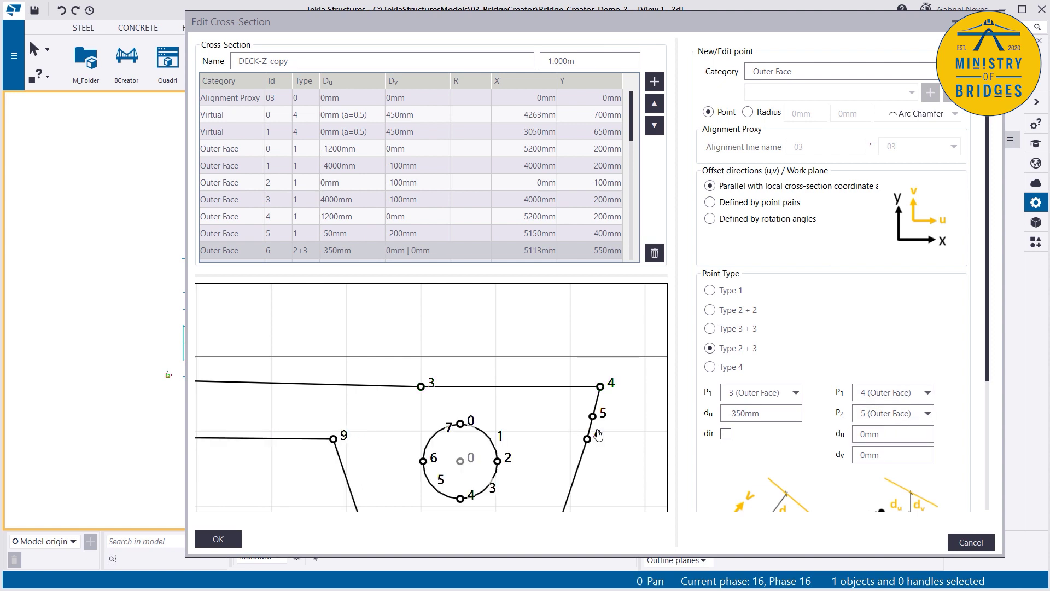
scroll(598, 429, up, 4)
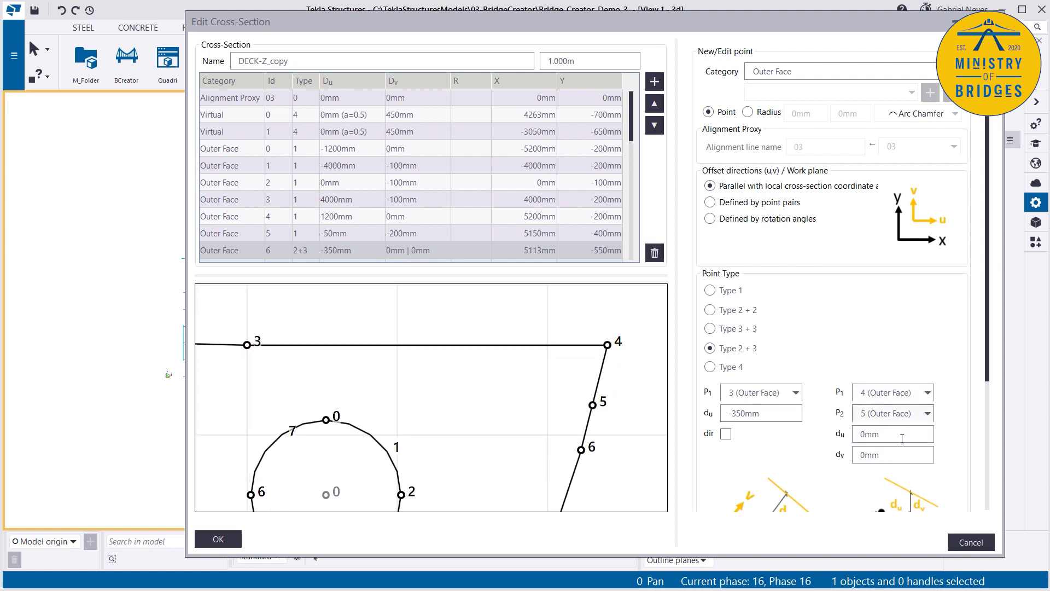
- Set point 6's du offset from the line through points 4 and 5 to -100 mm
double_click(875, 434)
text(-100)
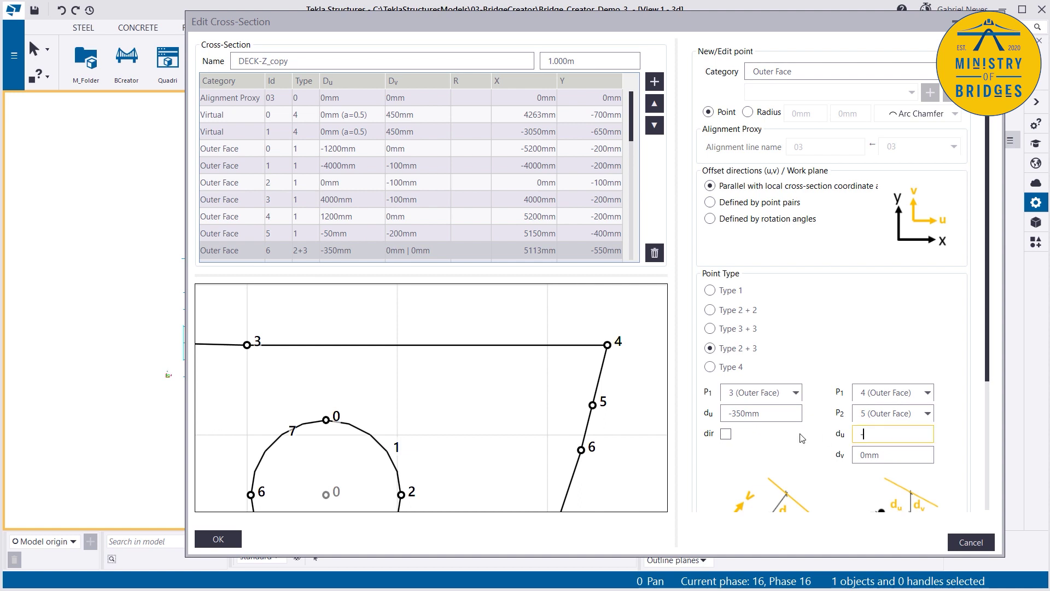
click(541, 430)
scroll(612, 426, up, 2)
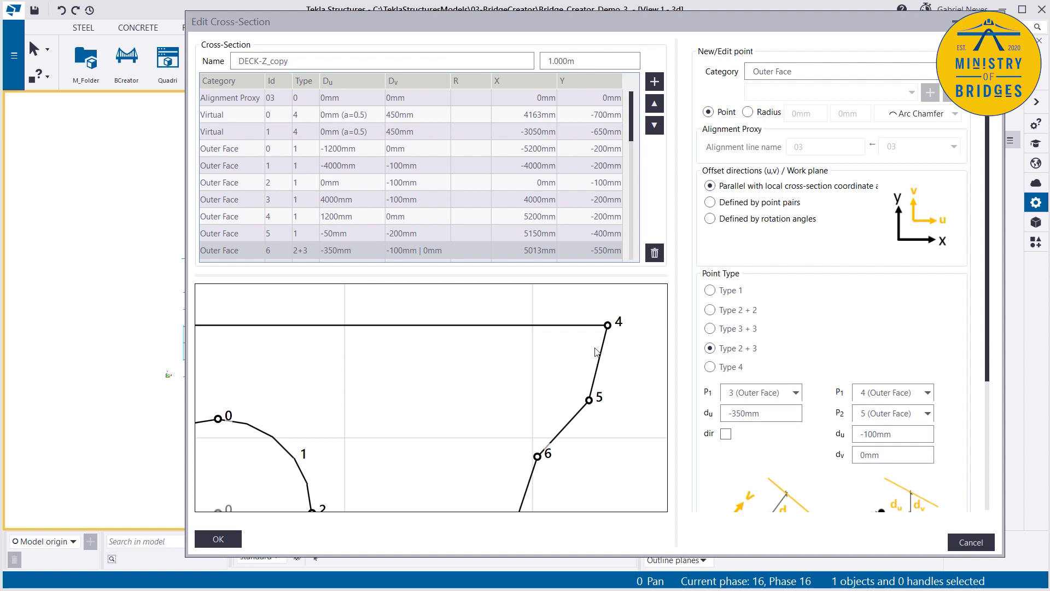
- Set point 6's du offset from the line through points 4 and 5 back to -1500 mm
click(868, 435)
text(5)
click(494, 398)
scroll(503, 401, down, 5)
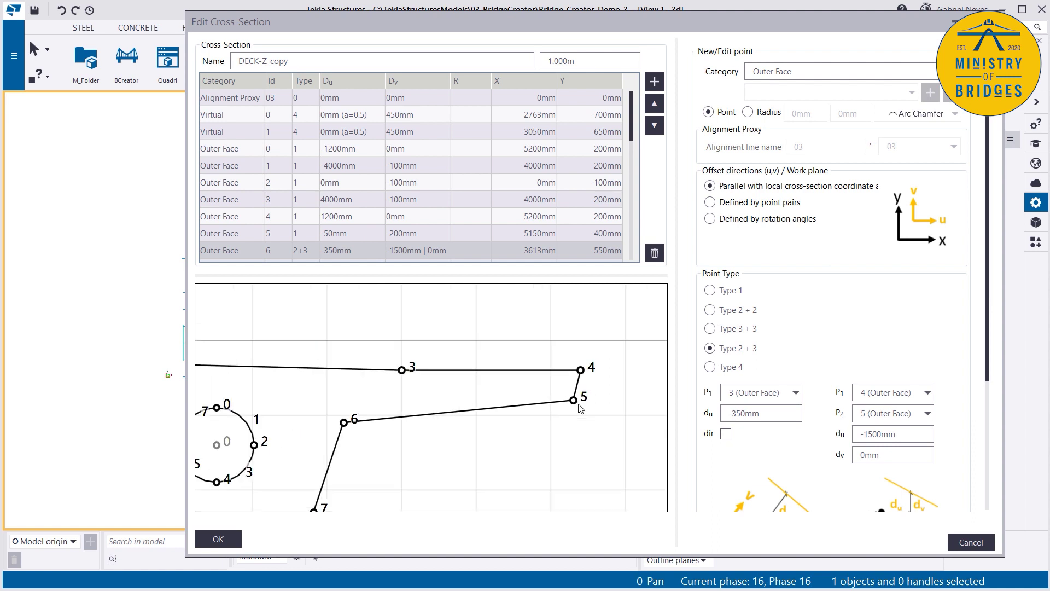
scroll(417, 420, up, 1)
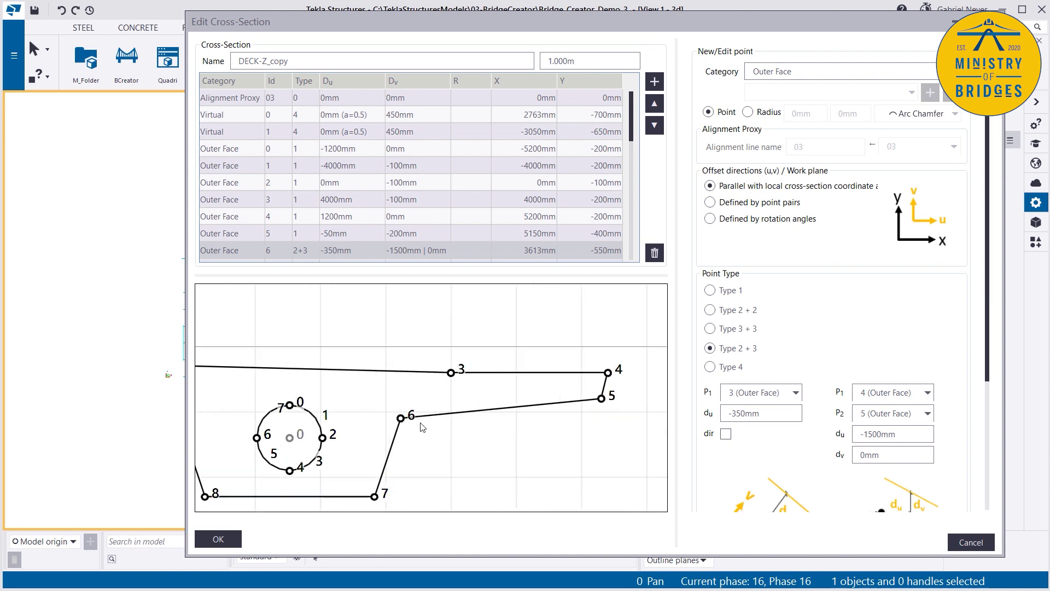
- Set the du offset of point 6 from reference point 3 to 0 mm
click(759, 413)
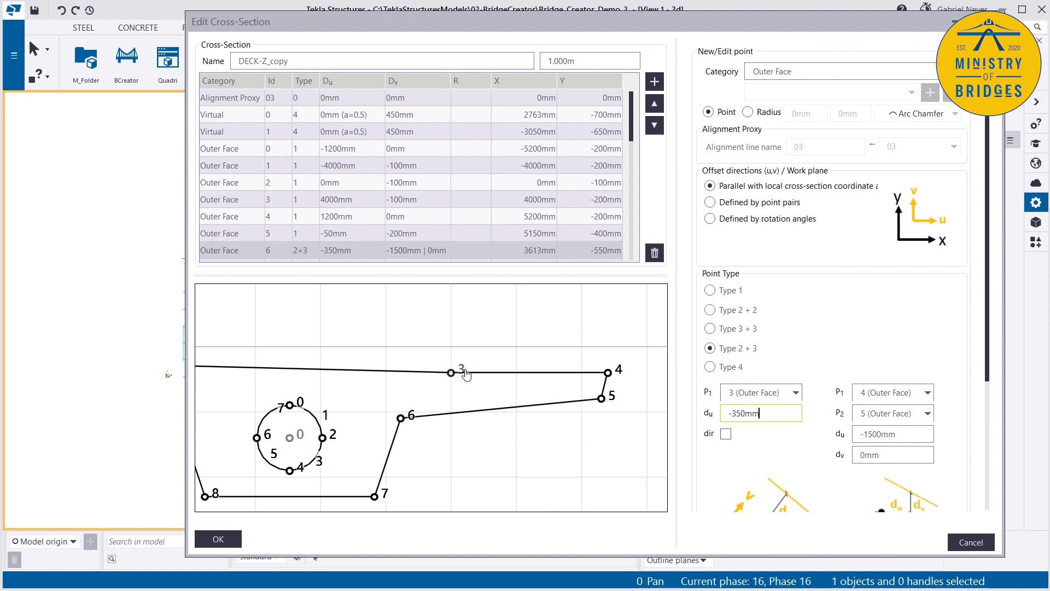
scroll(492, 377, down, 1)
scroll(522, 398, down, 3)
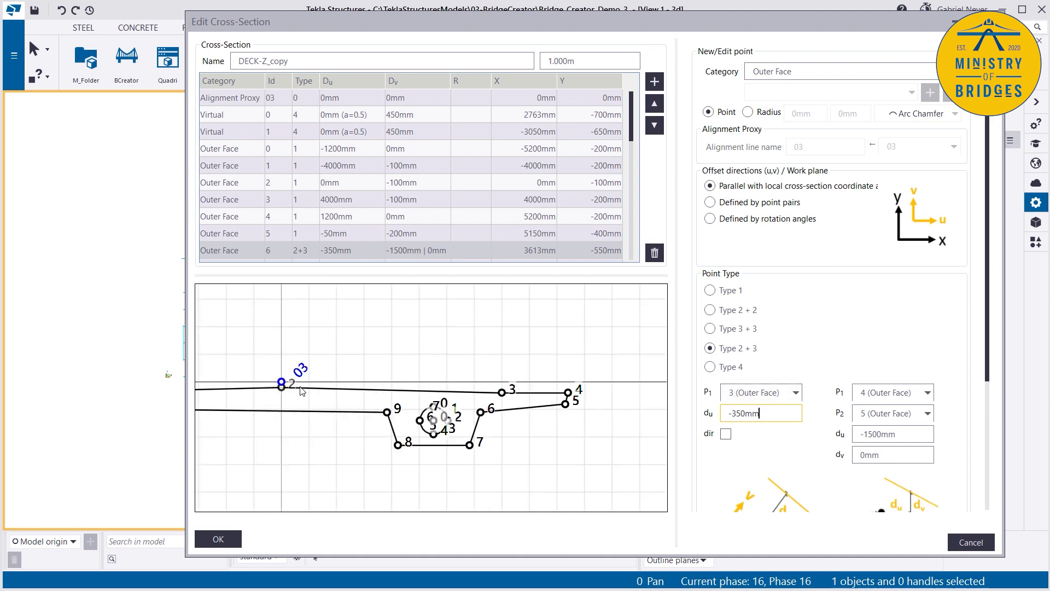
scroll(507, 398, up, 3)
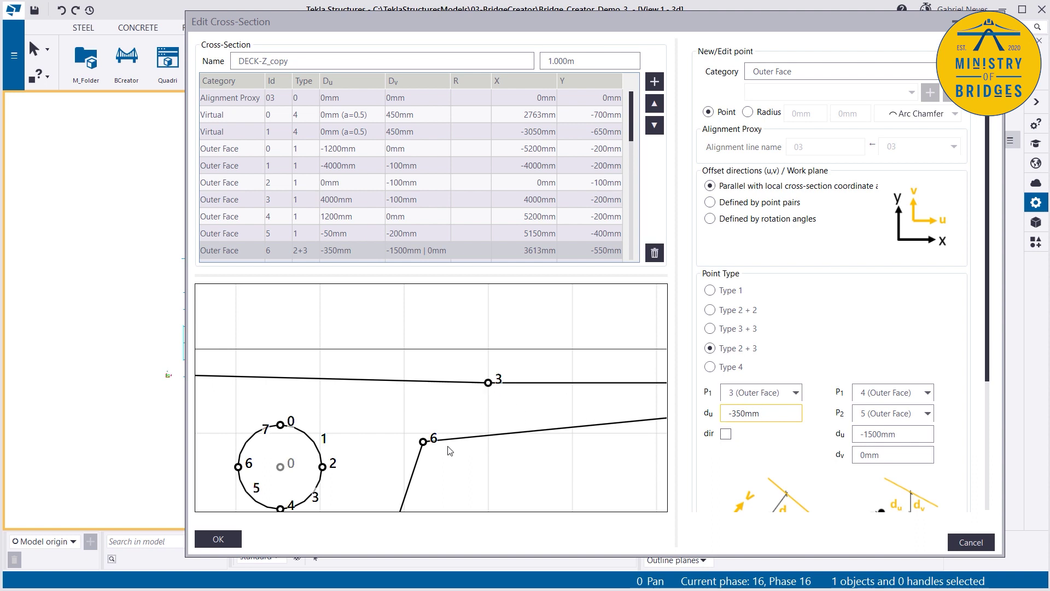
double_click(771, 413)
text(0)
click(517, 458)
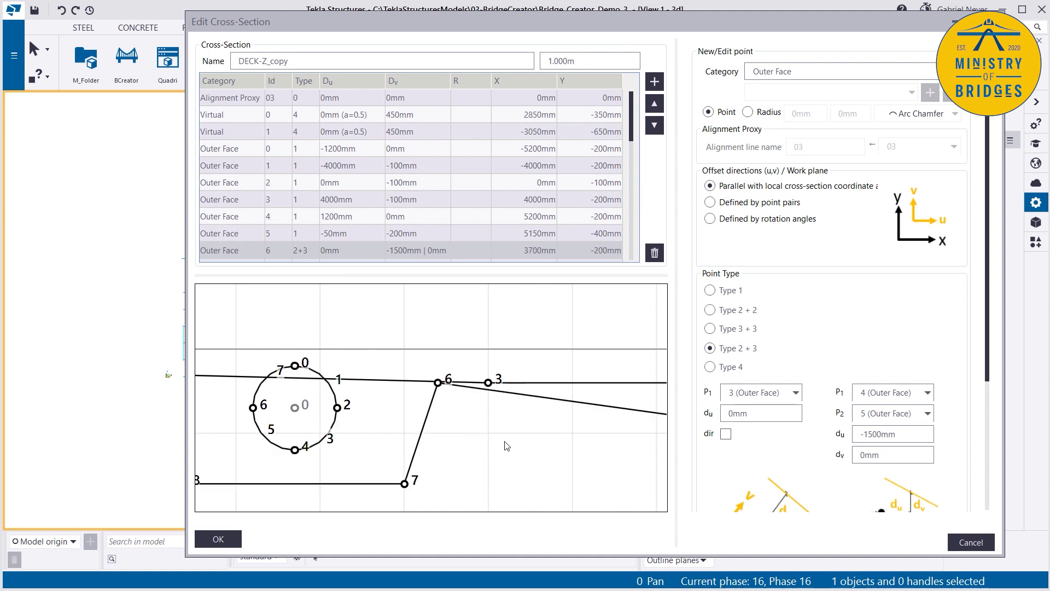
- Set the du offset of point 6 from reference point 3 back to -350 mm
double_click(735, 413)
text(-350)
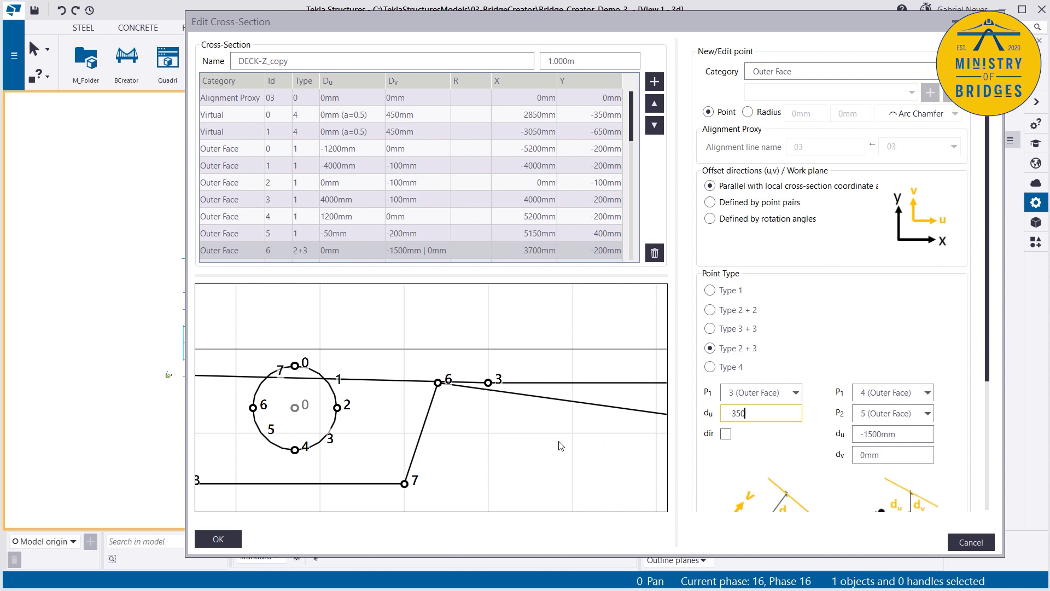
click(560, 445)
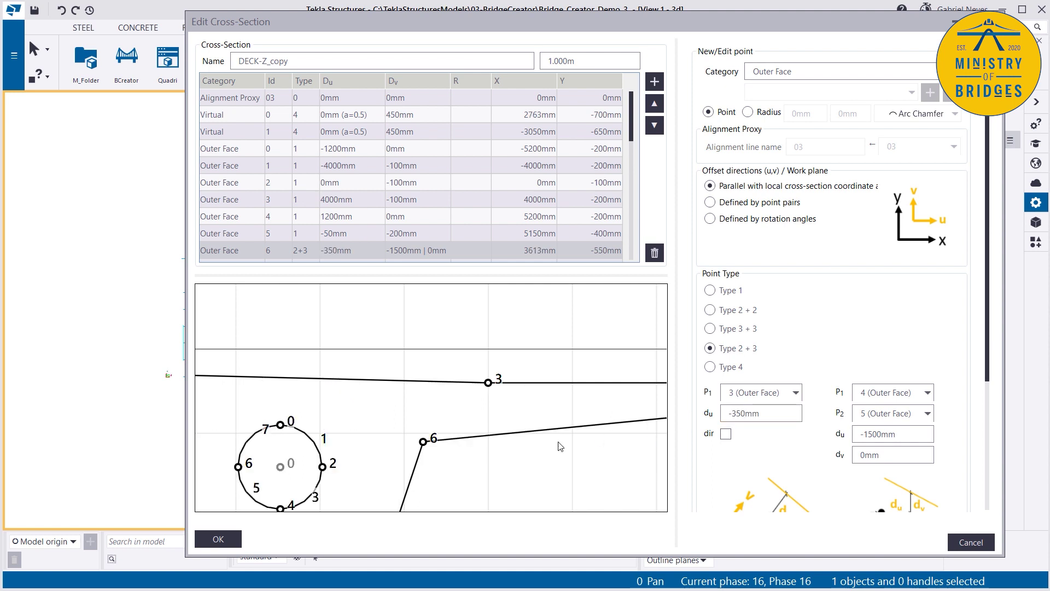
scroll(439, 405, down, 3)
- Enable the dir option for point 6's reference point 3 and set its du offset to 0 mm
click(726, 434)
scroll(487, 454, up, 2)
key(shift+Tab)
text(0)
click(439, 456)
scroll(435, 459, down, 2)
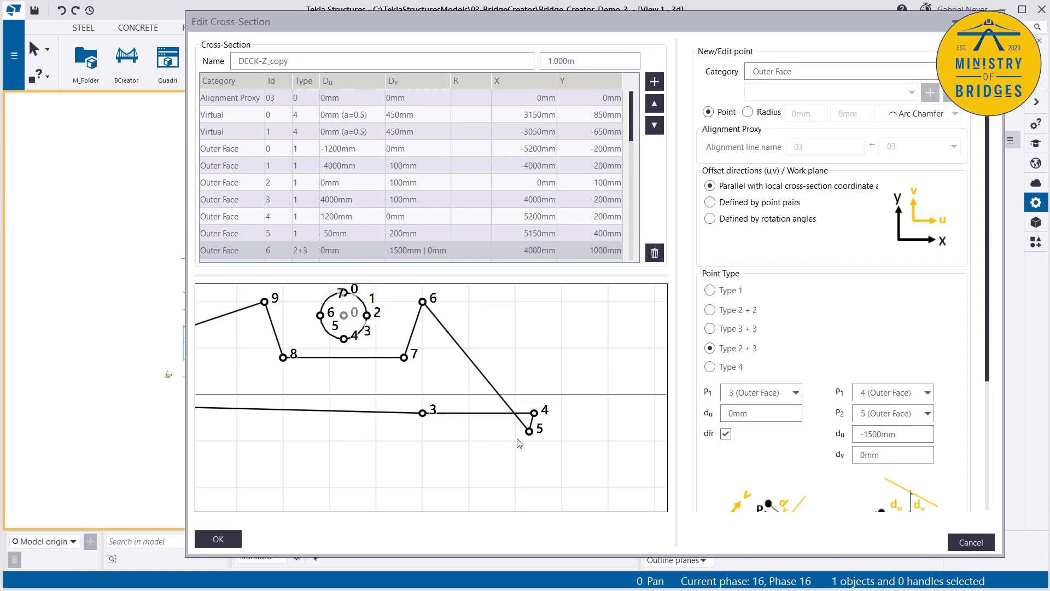
- Disable the dir option for point 6 and set its du offset from reference point 3 to -350 mm
click(724, 434)
key(shift+Tab)
text(-)
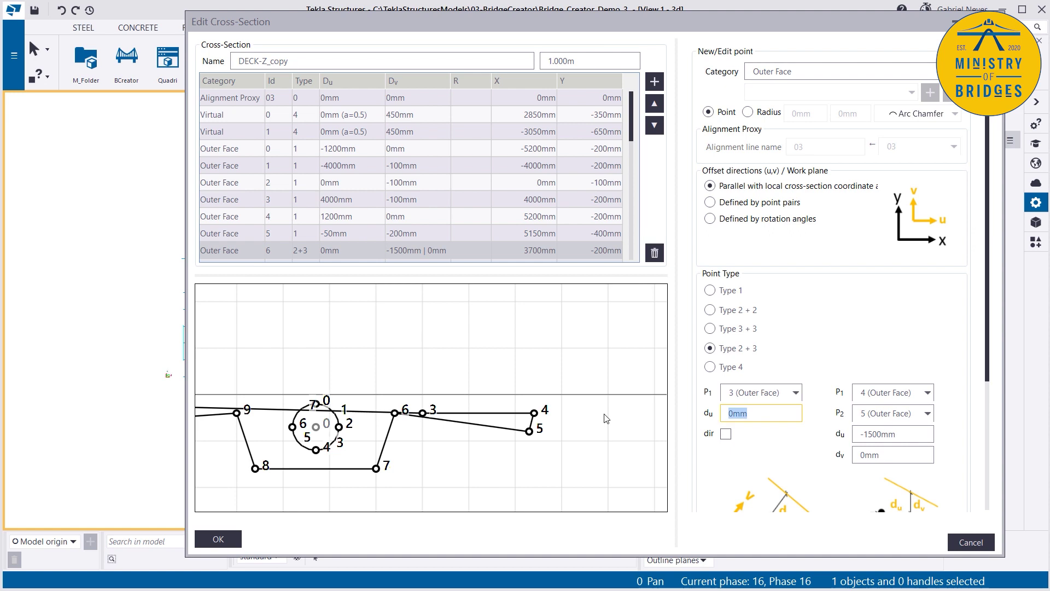
text(350)
key(Tab)
- Set point 6's du offset from reference point 3 to 0 mm and enable the dir option again
key(shift+Tab)
text(0)
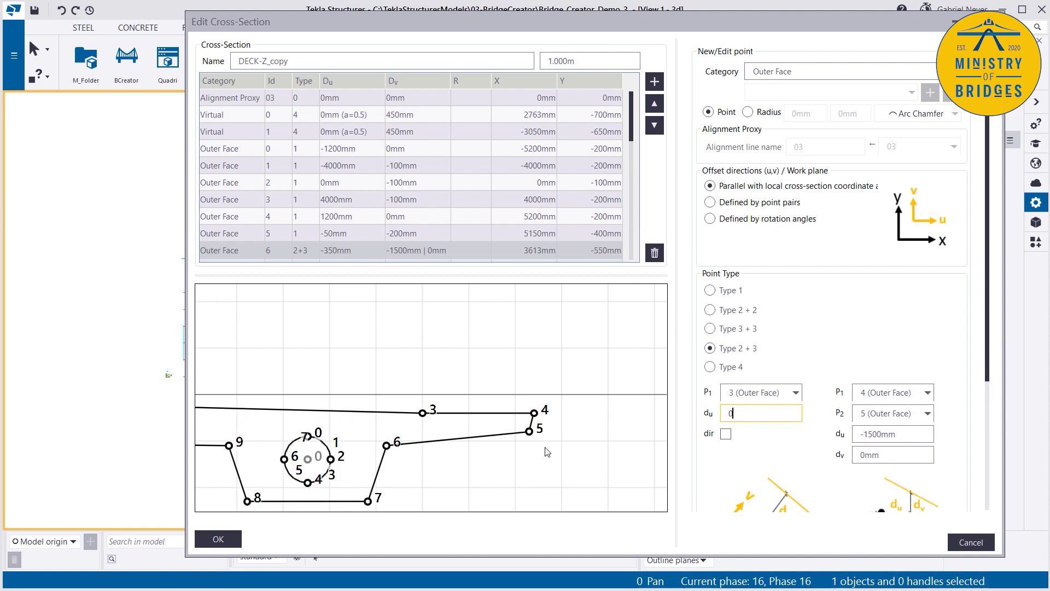
click(537, 459)
click(726, 434)
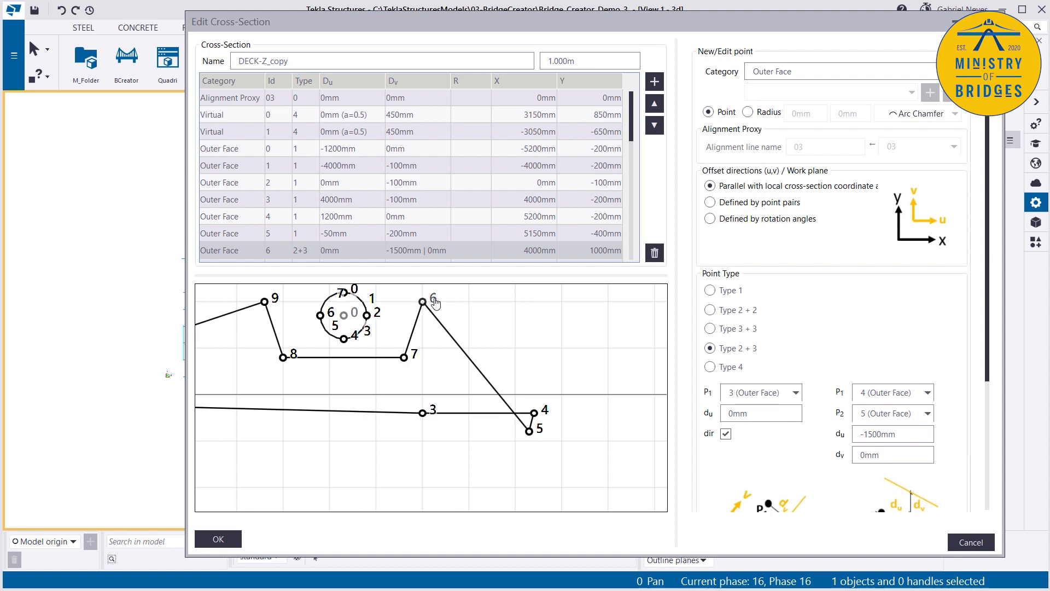
- Set the du offset of point 6 from reference point 3 to 100 mm with the dir option enabled
key(shift+Tab)
text(100)
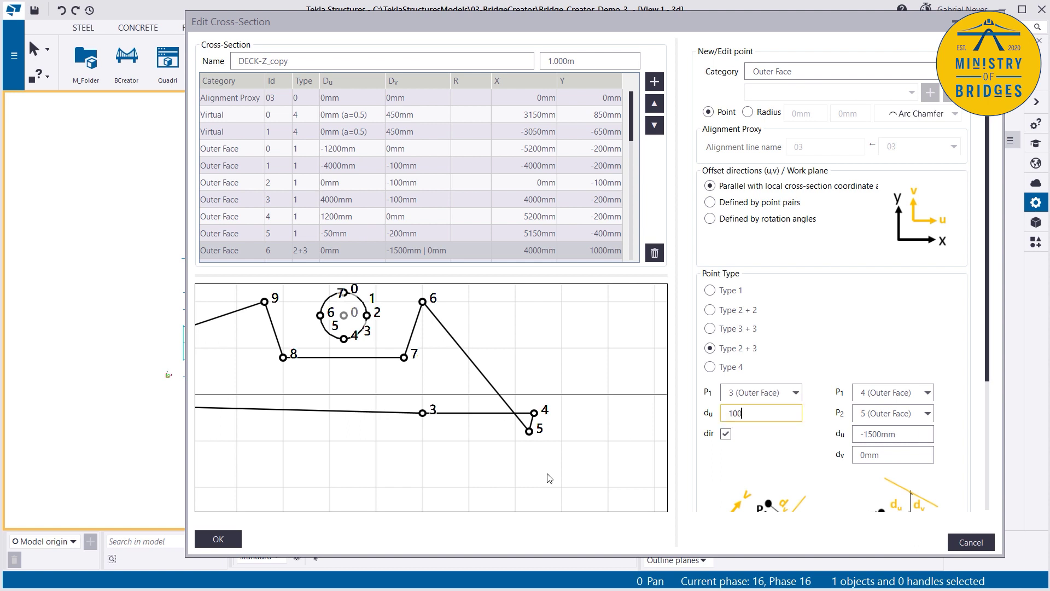
key(Return)
scroll(514, 486, down, 1)
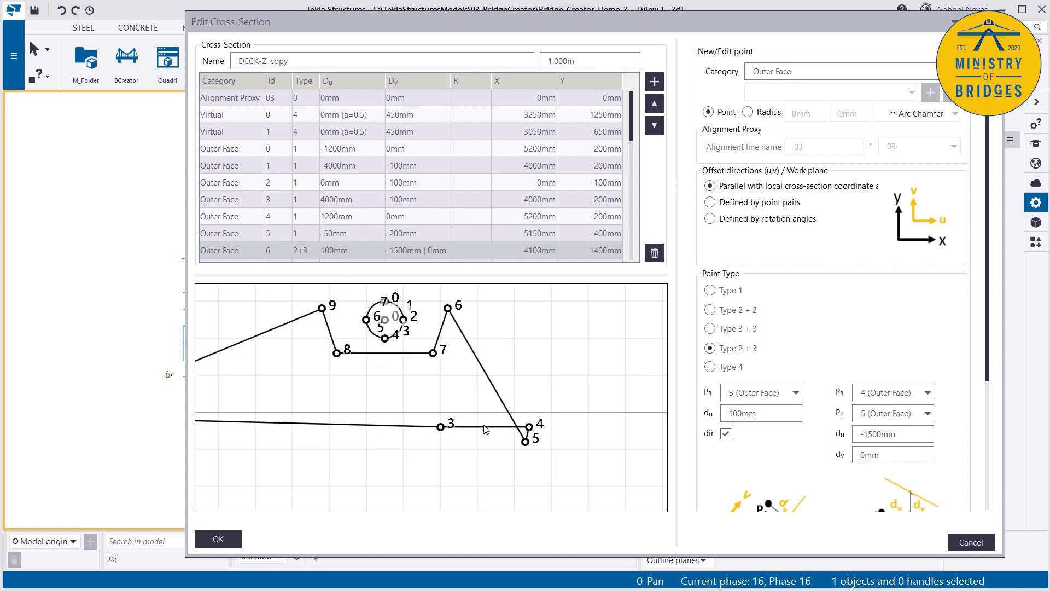
middle_drag(480, 393, 446, 417)
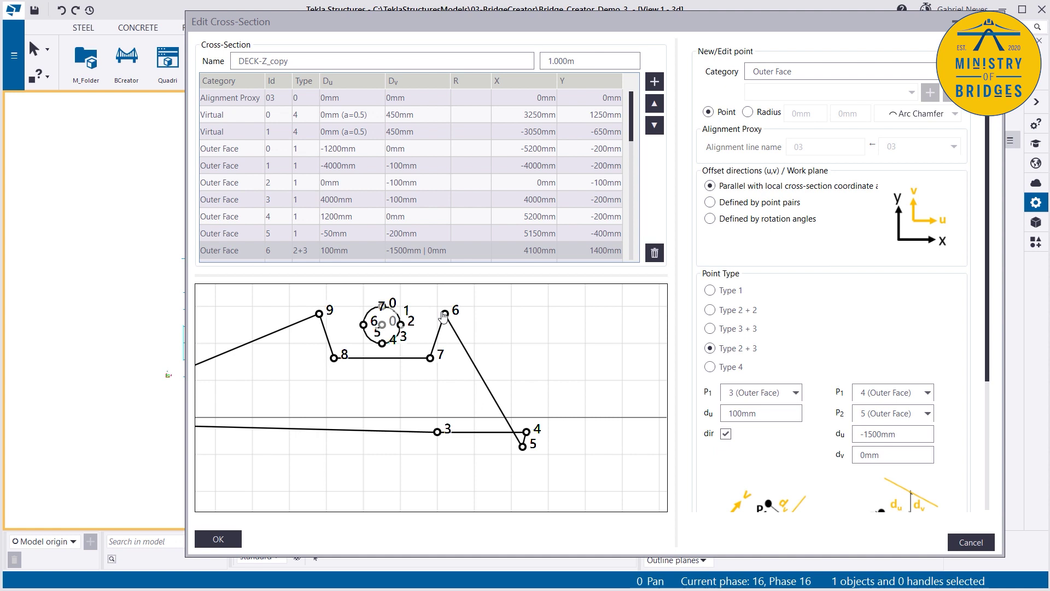
- Set point 6's du offset from the line through Outer Face points 4 and 5 to 0 mm
double_click(907, 435)
text(0)
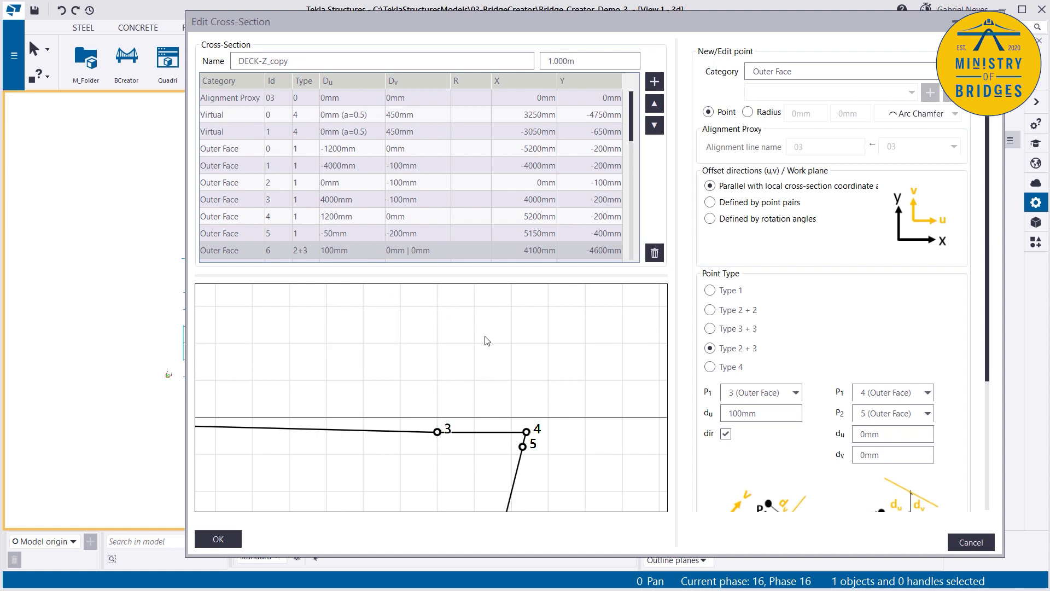
scroll(486, 336, down, 5)
scroll(481, 496, up, 3)
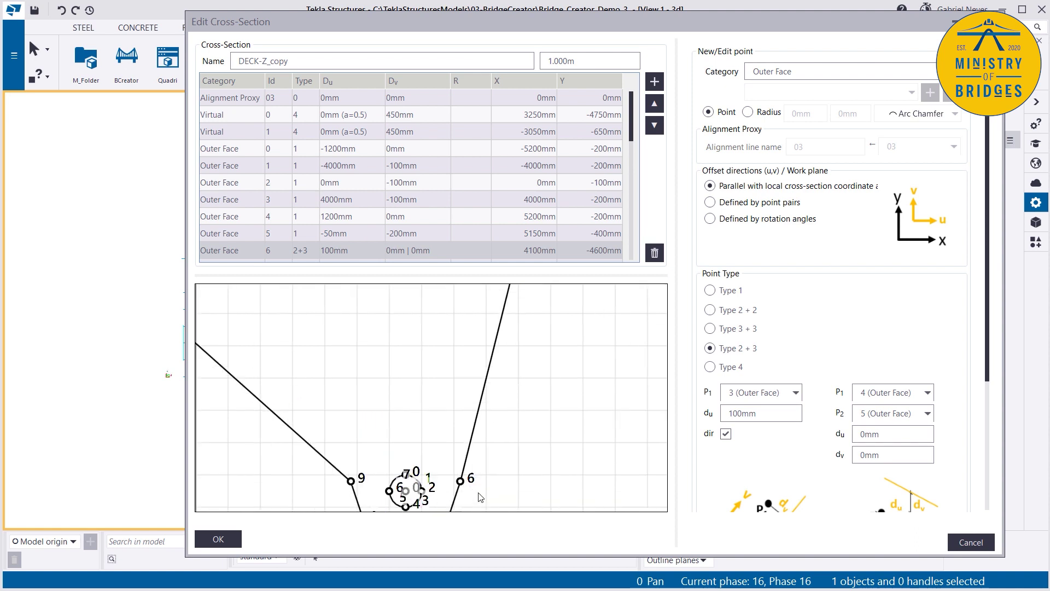
scroll(492, 454, down, 3)
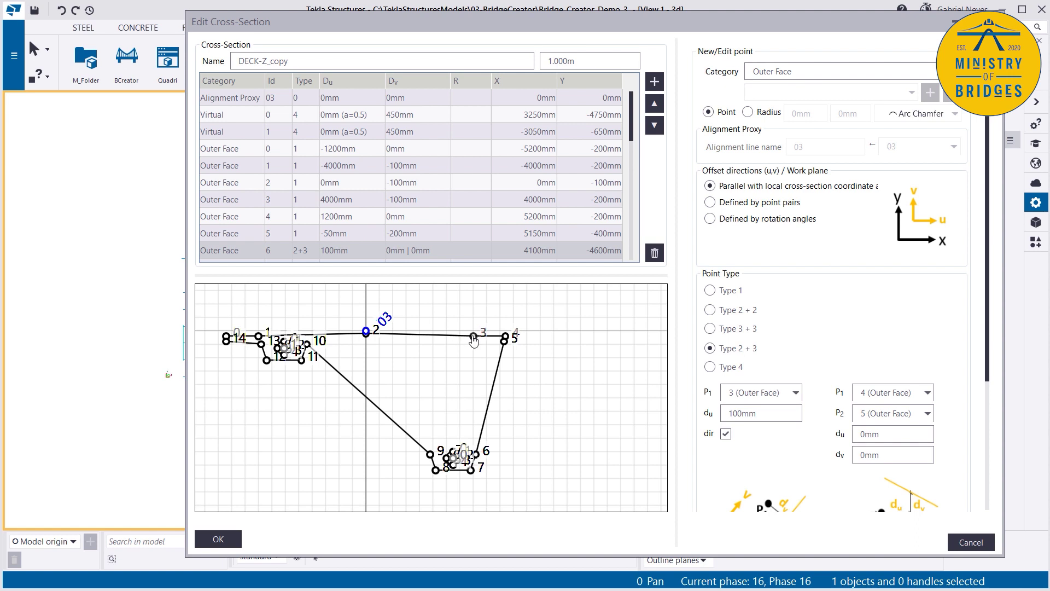
- Set point 6's du offset from reference point 3 to 0 mm and inspect the point's position on the line through points 4 and 5
double_click(760, 413)
text(0)
key(Return)
scroll(534, 431, up, 3)
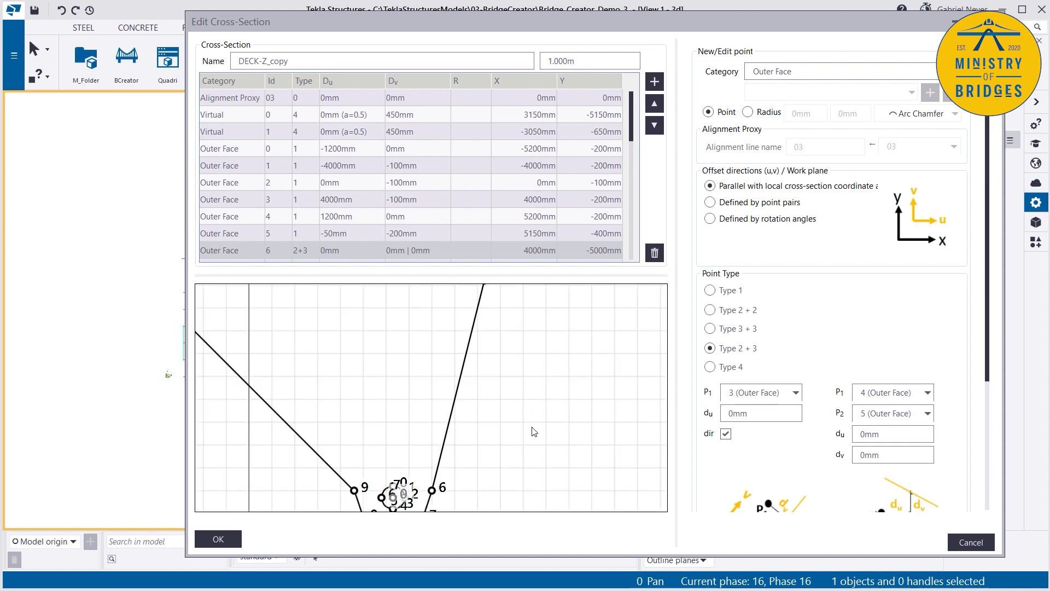
scroll(535, 432, down, 3)
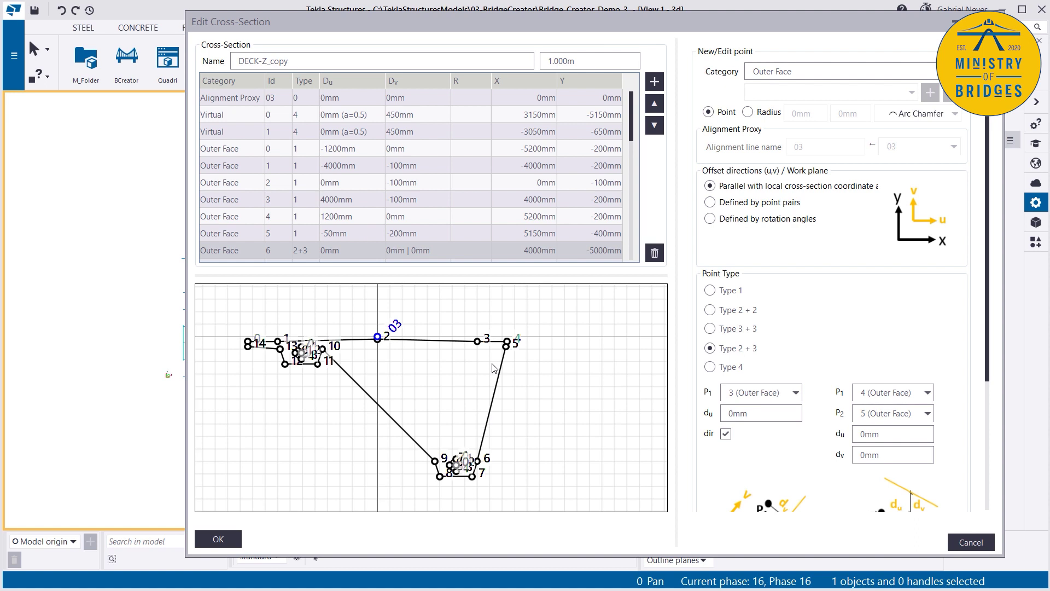
scroll(476, 352, up, 5)
scroll(482, 344, down, 5)
scroll(512, 445, up, 5)
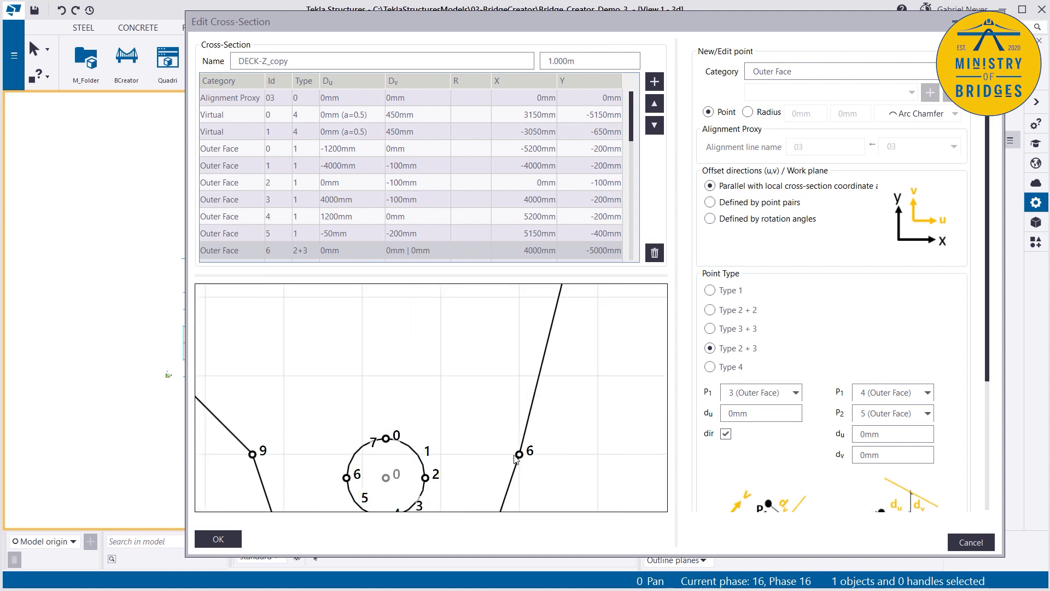
scroll(509, 458, down, 5)
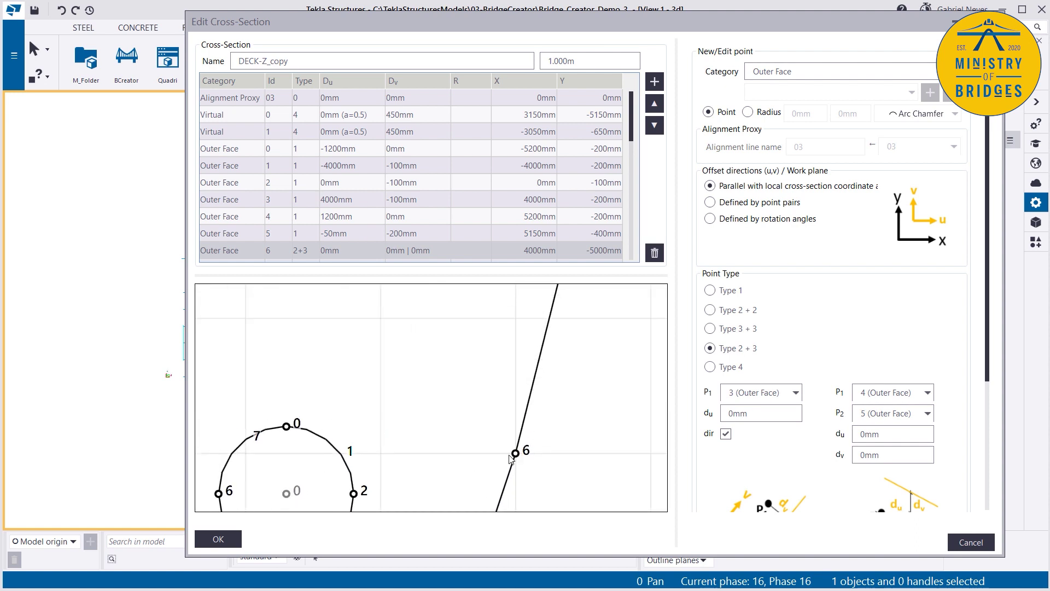
- Examine Outer Face point 6 relative to points 3, 4 and 5 in the DECK-Z_copy section
scroll(475, 383, up, 5)
scroll(476, 386, down, 5)
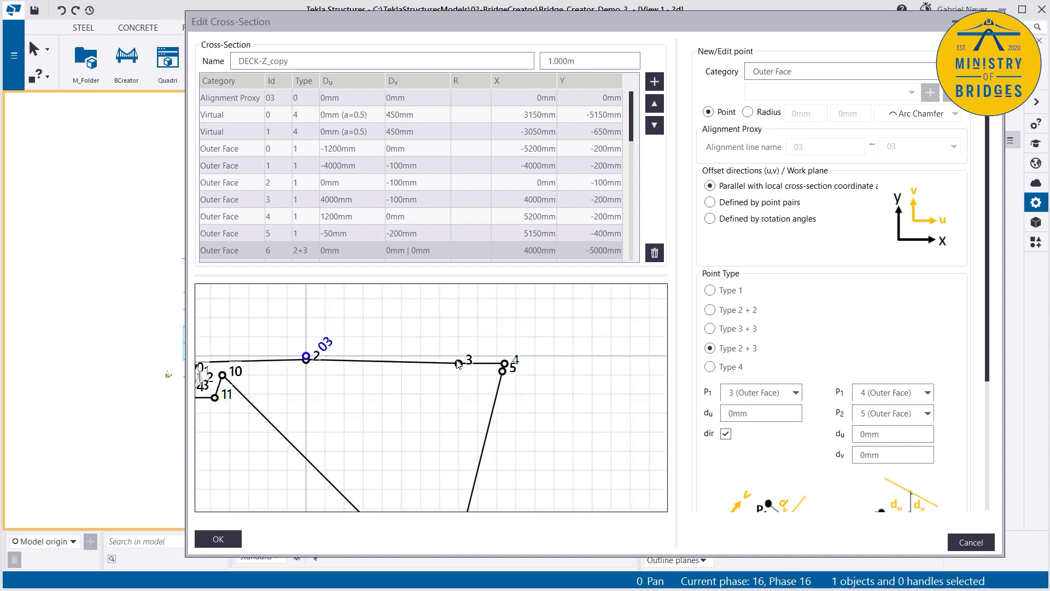
scroll(442, 380, up, 5)
scroll(441, 380, down, 5)
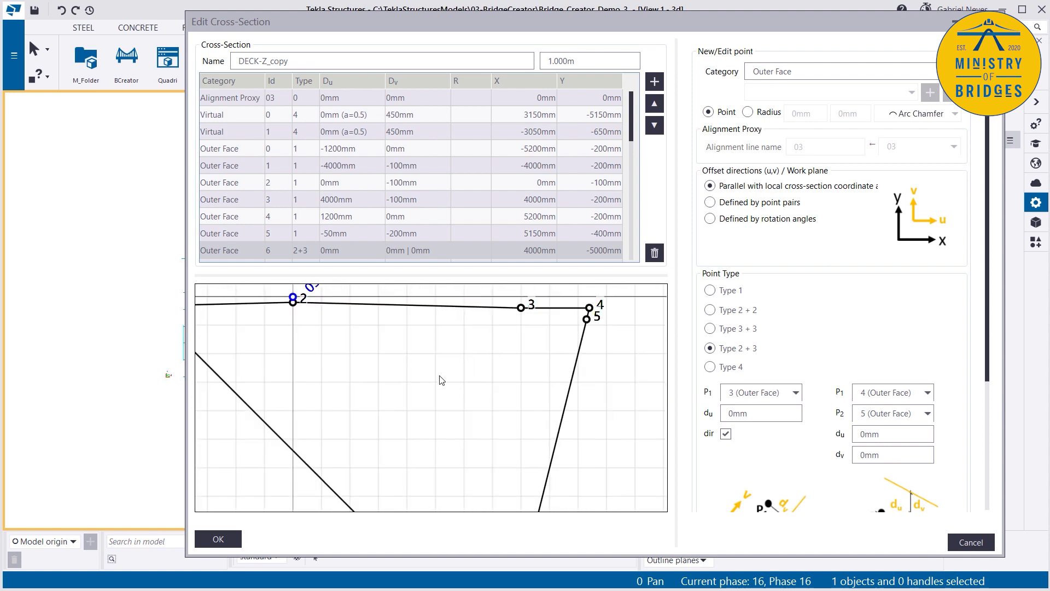
middle_drag(497, 362, 629, 359)
scroll(631, 358, up, 3)
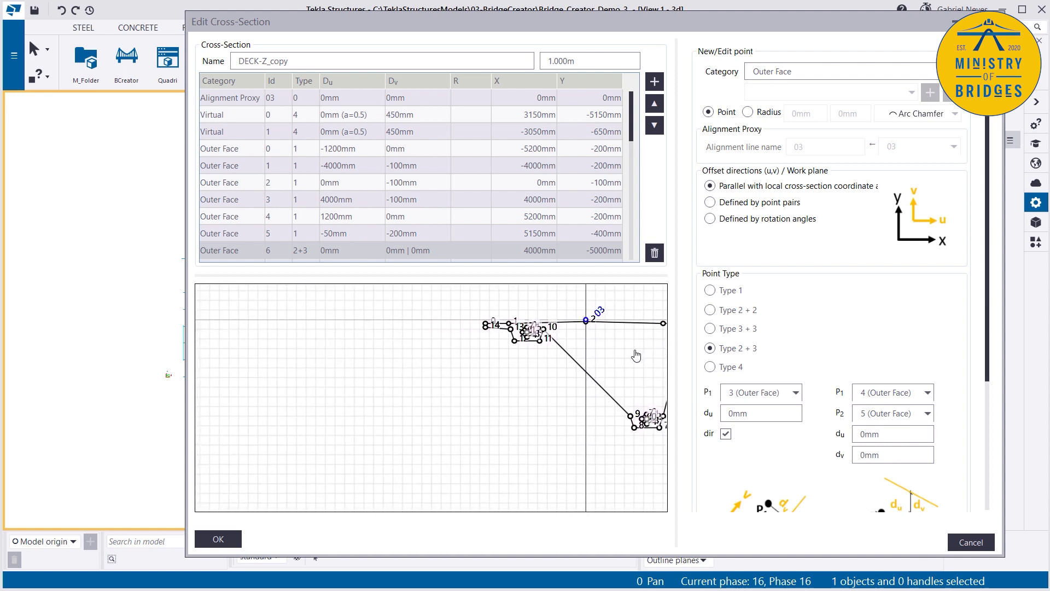
middle_drag(569, 397, 399, 411)
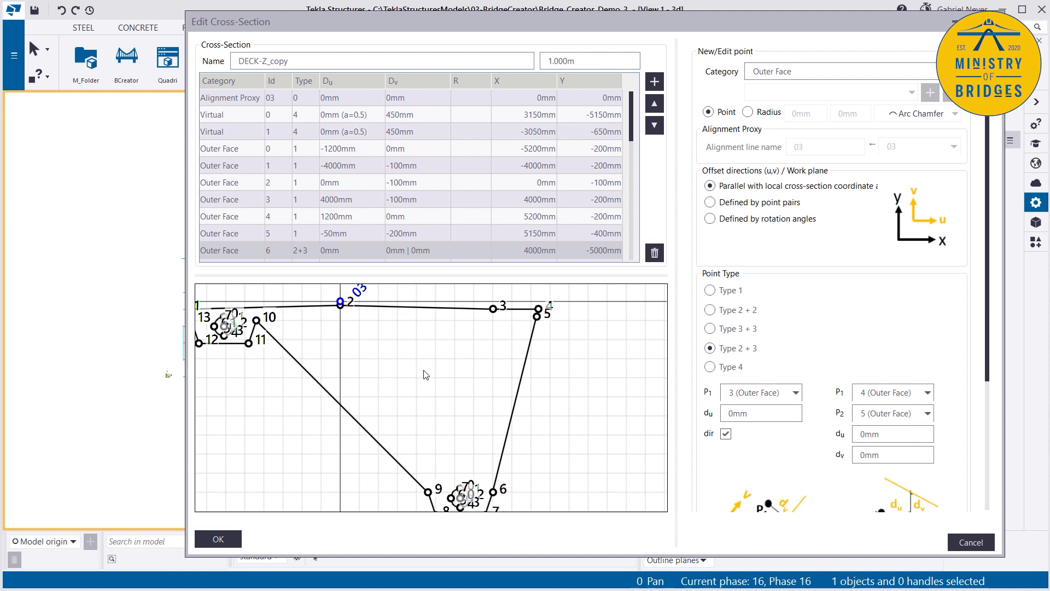
- Disable point 6's dir option and set its du offsets to -1500 mm for the line through points 4 and 5 and -350 mm for reference point 3
click(726, 434)
click(886, 433)
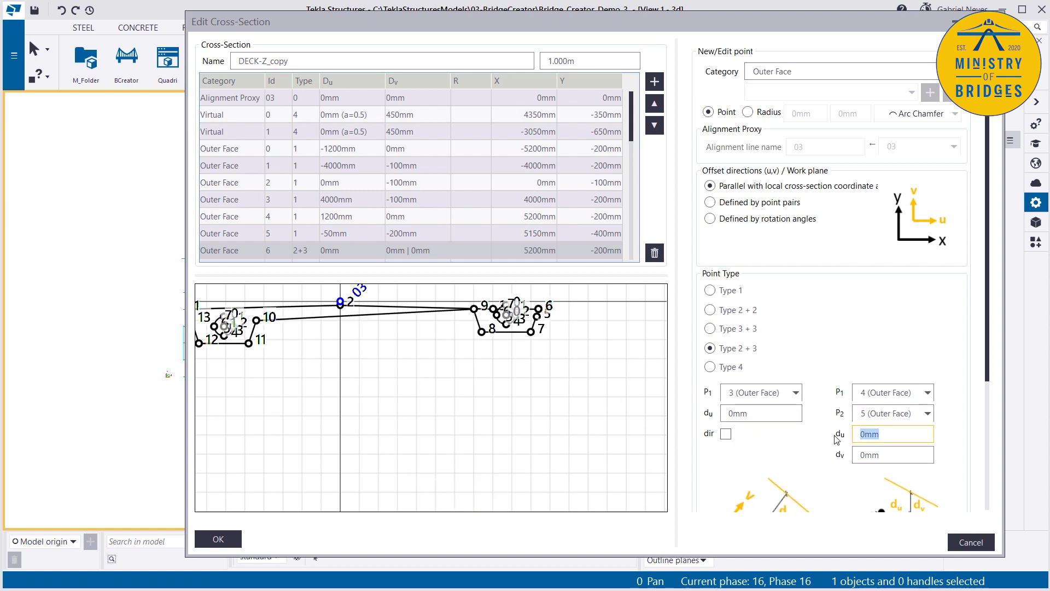
text(-1500)
key(Tab)
text(-350)
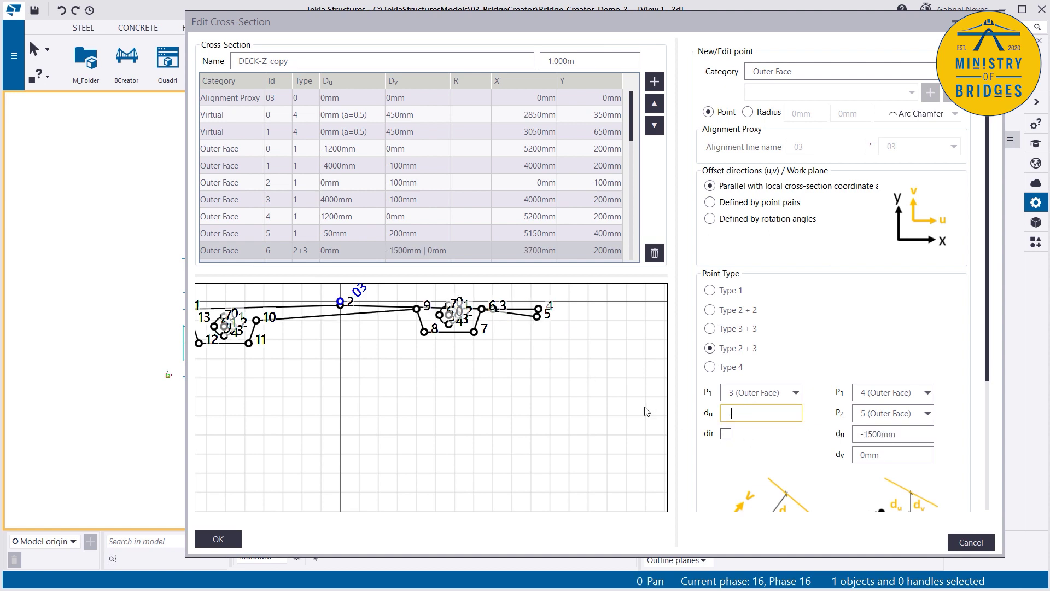
key(Tab)
scroll(492, 383, up, 4)
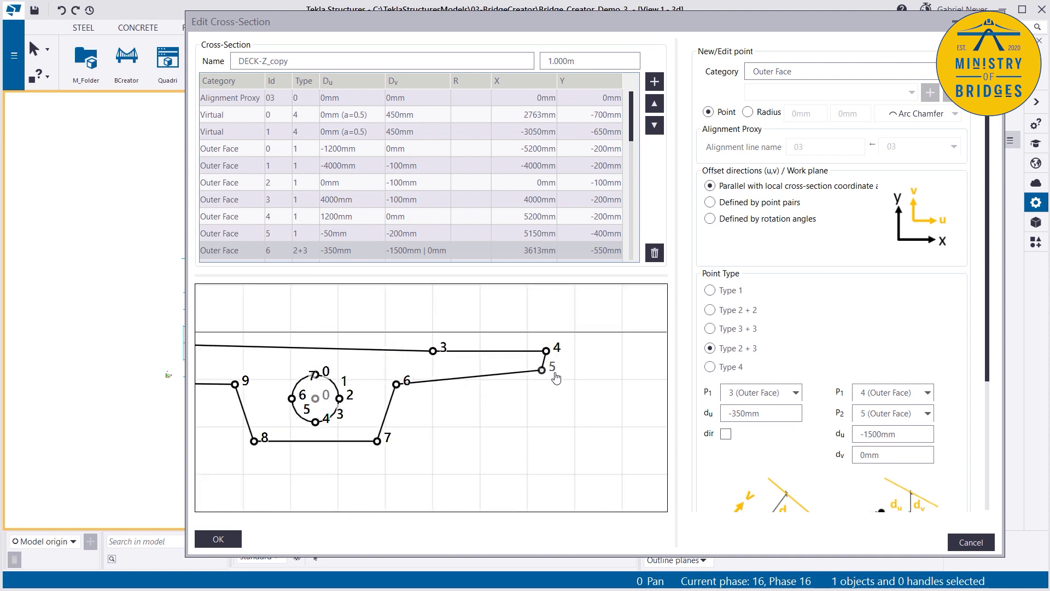
- Set the du offset of Outer Face point 5 from point 4 to 0 mm
click(542, 369)
key(shift+Tab)
text(0)
key(Tab)
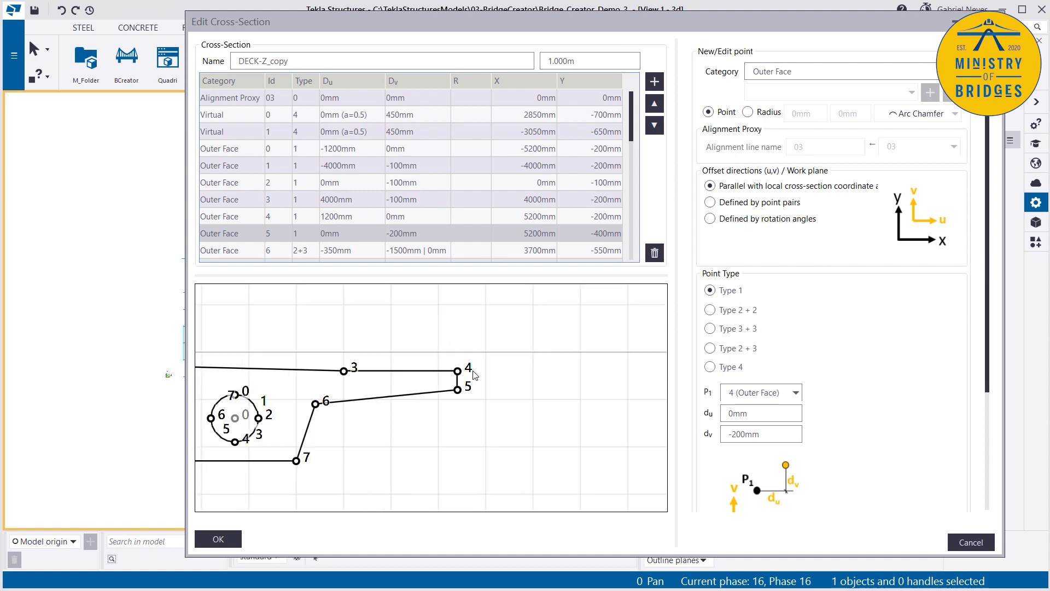
click(473, 374)
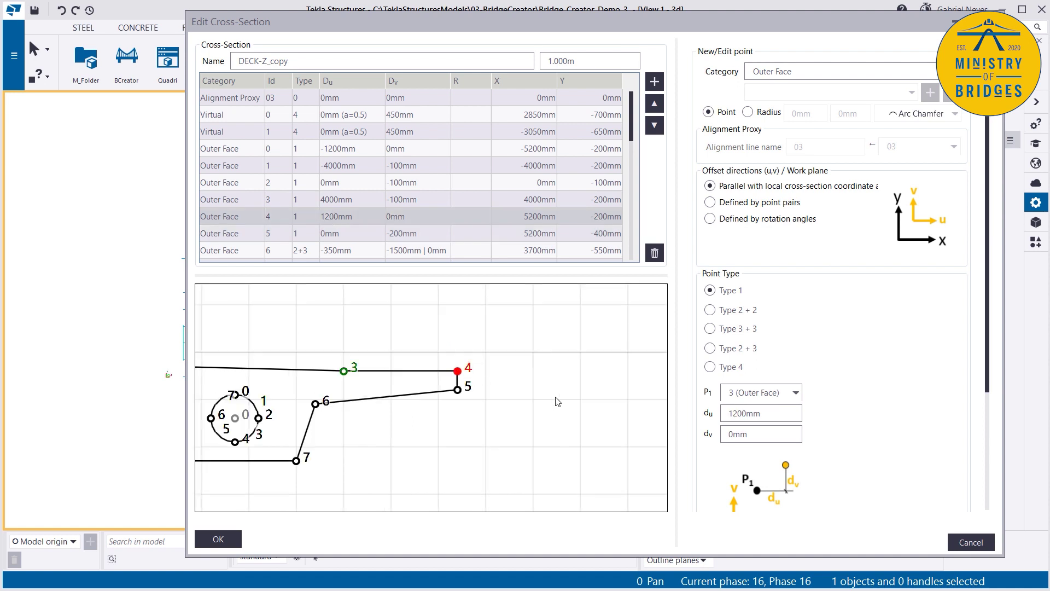
- Duplicate Outer Face point 0 and reference the first of the two coinciding points to Outer Face point 1
scroll(580, 405, down, 5)
scroll(454, 383, up, 6)
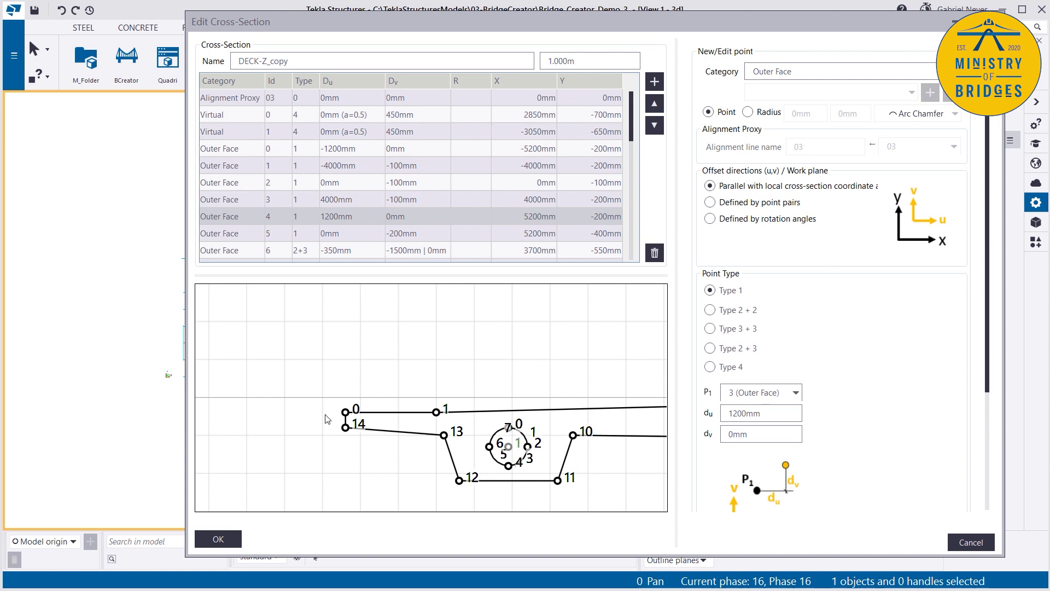
scroll(457, 365, down, 1)
scroll(347, 393, up, 1)
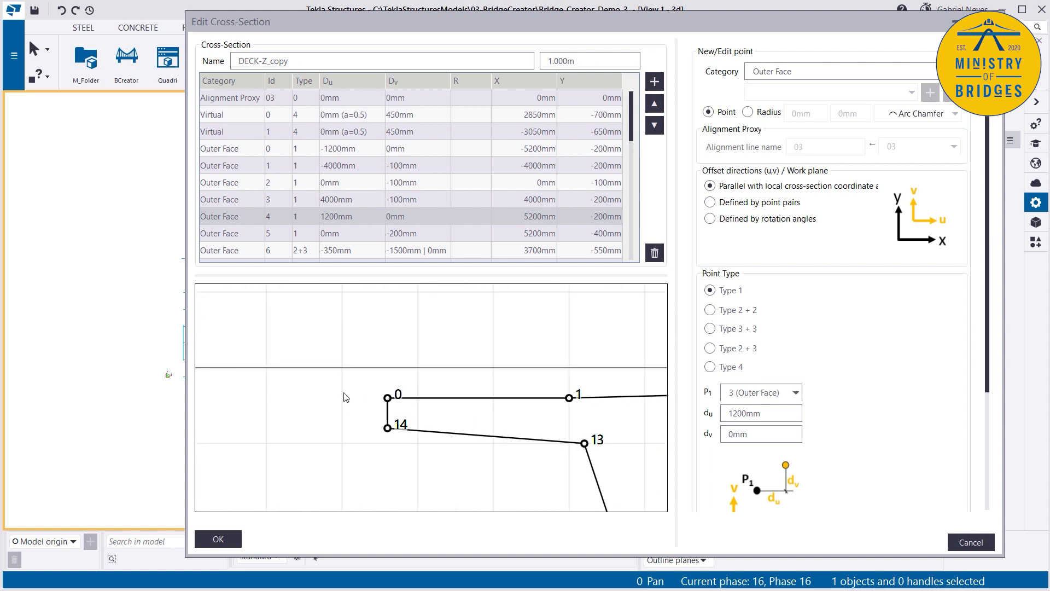
click(401, 399)
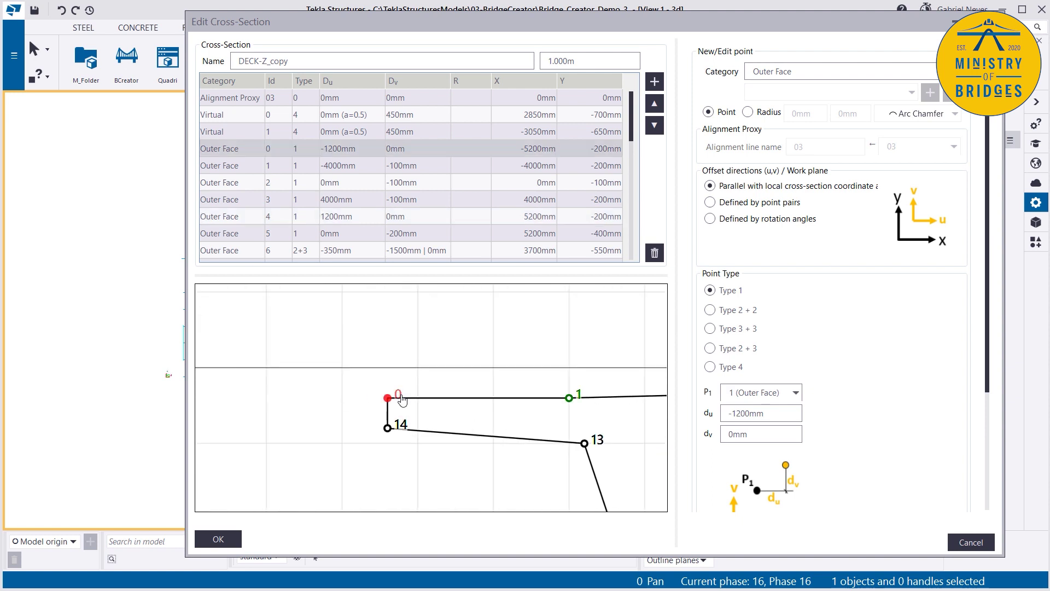
click(655, 82)
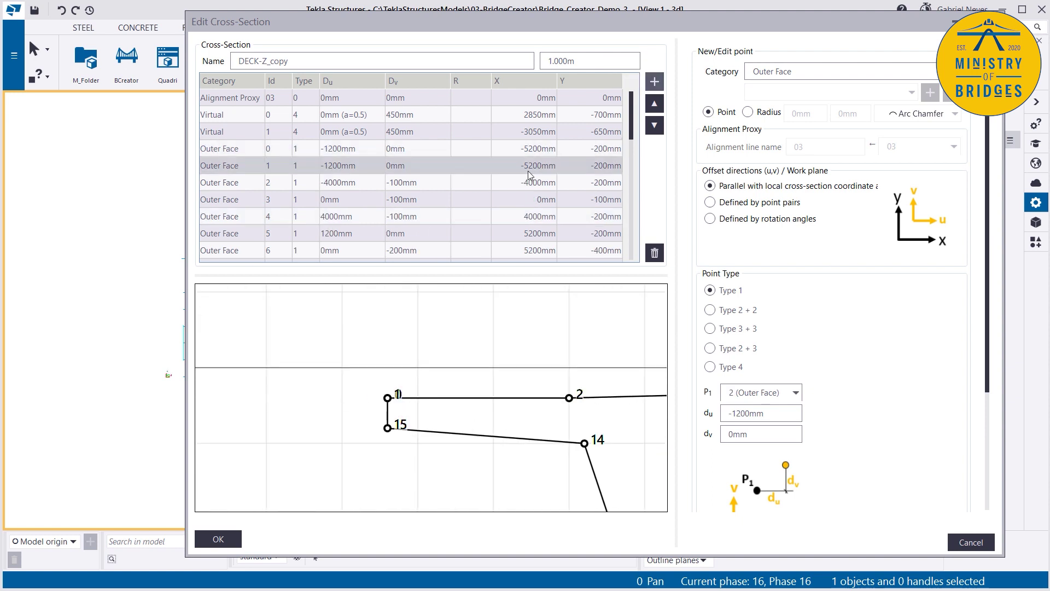
click(231, 151)
click(770, 392)
click(749, 466)
- Change the reference point of Outer Face point 15 to Outer Face point 1
click(422, 430)
click(290, 417)
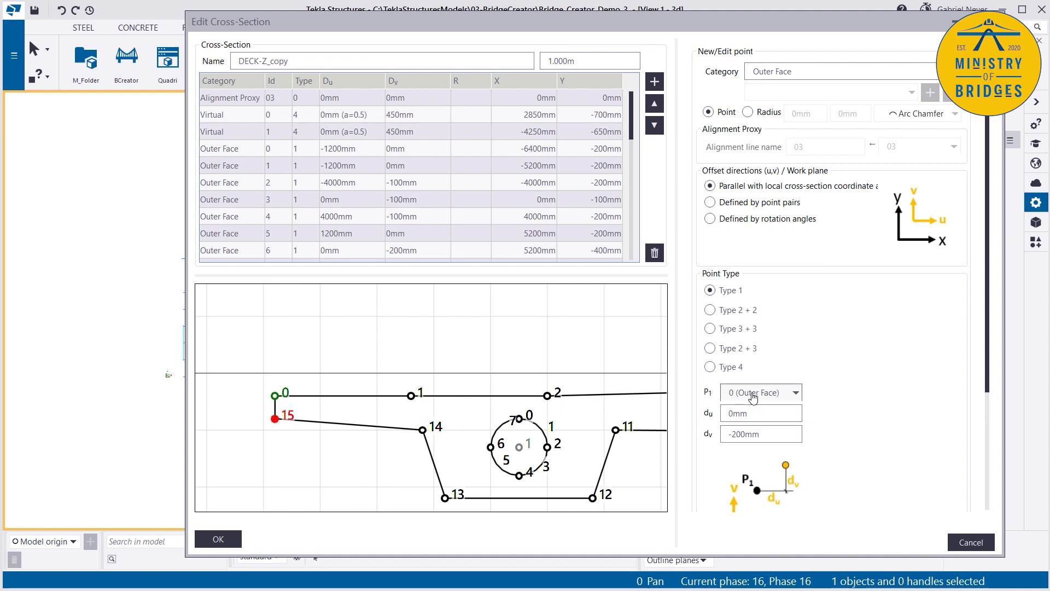
scroll(753, 397, down, 1)
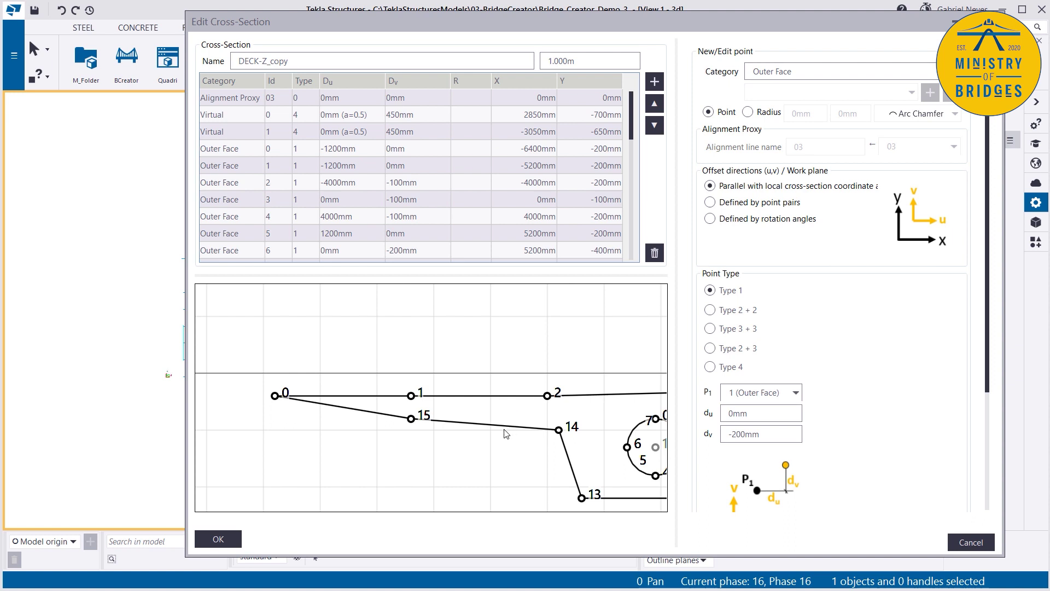
- Change Outer Face point 0 to Type 2 + 3 with line points 15 and 14 and a du offset of 0 mm from point 1
click(278, 396)
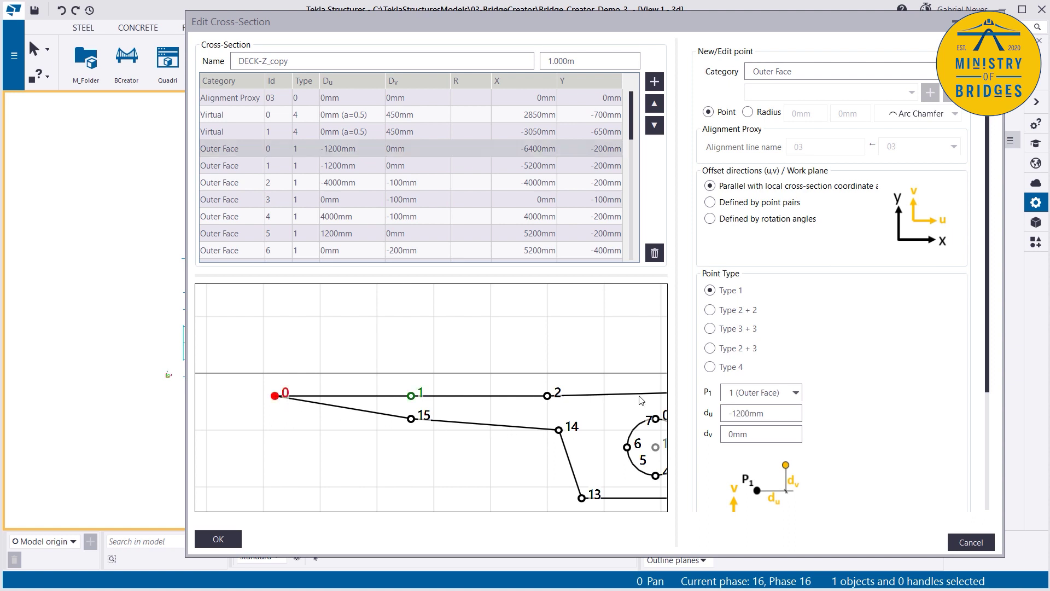
click(710, 349)
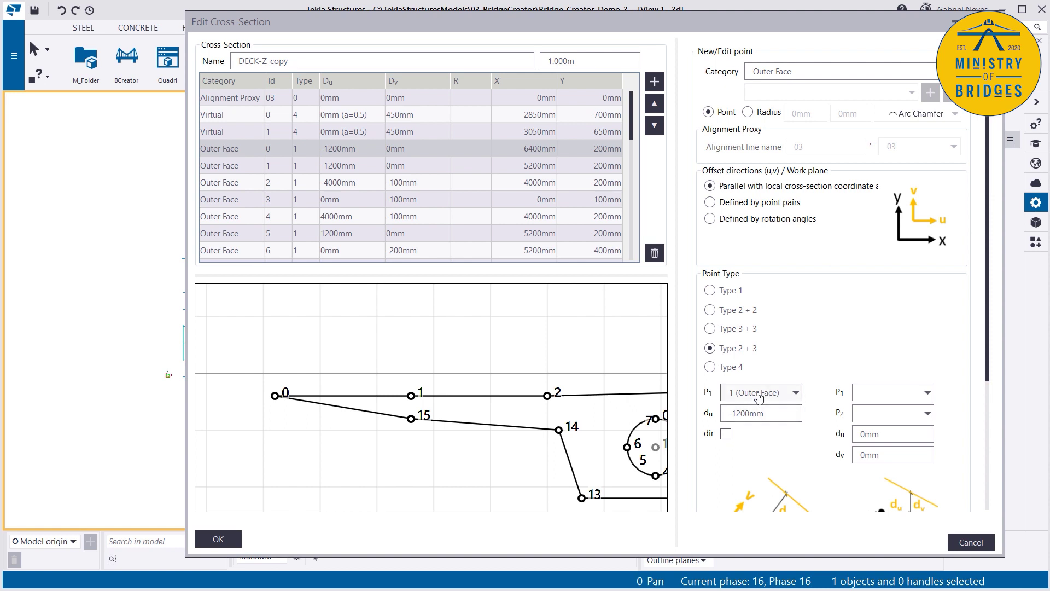
click(875, 393)
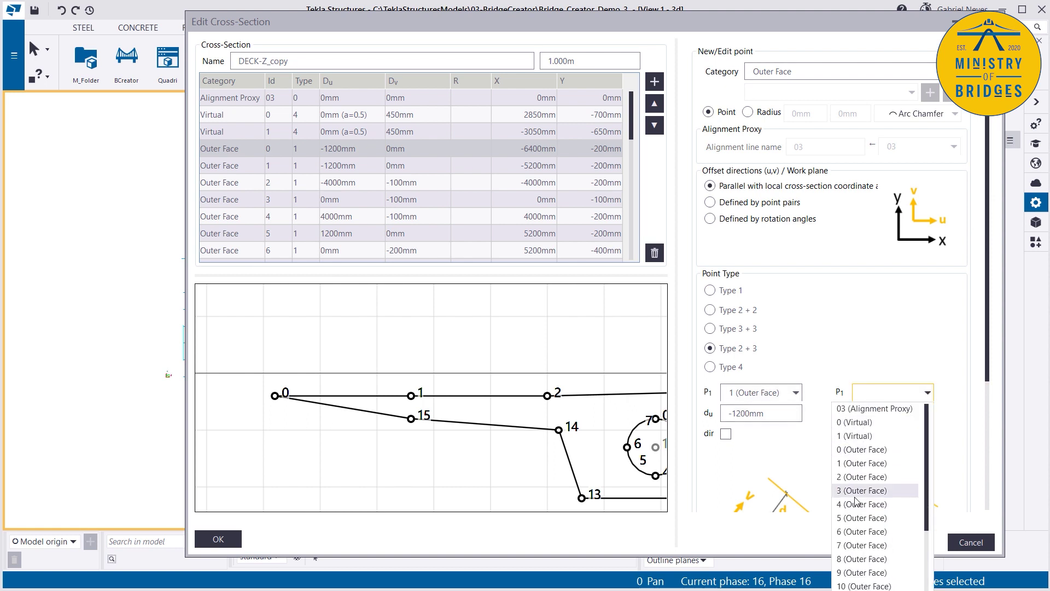
scroll(874, 579, down, 3)
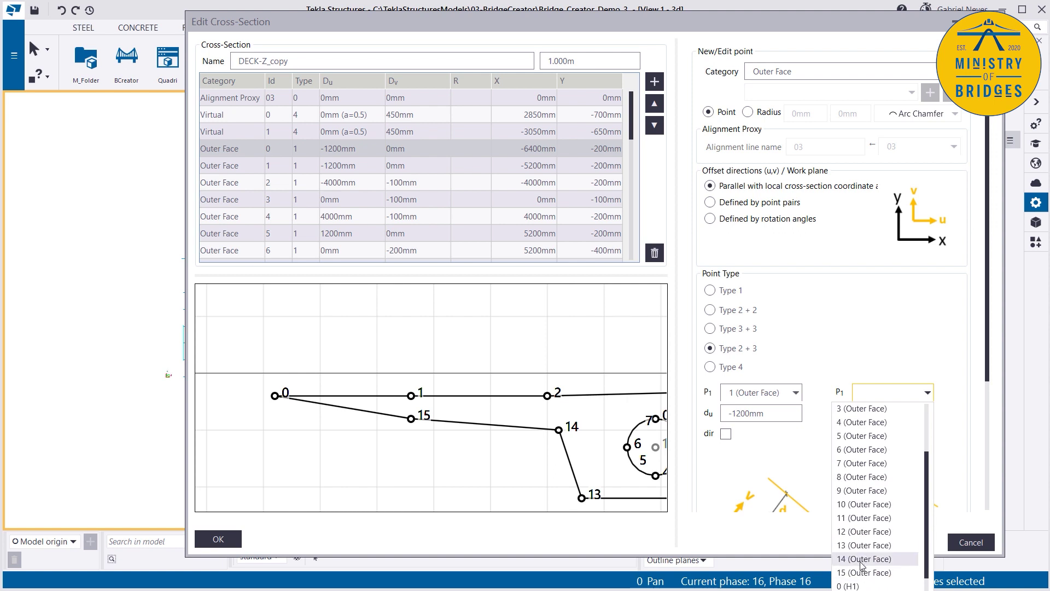
click(863, 576)
click(884, 419)
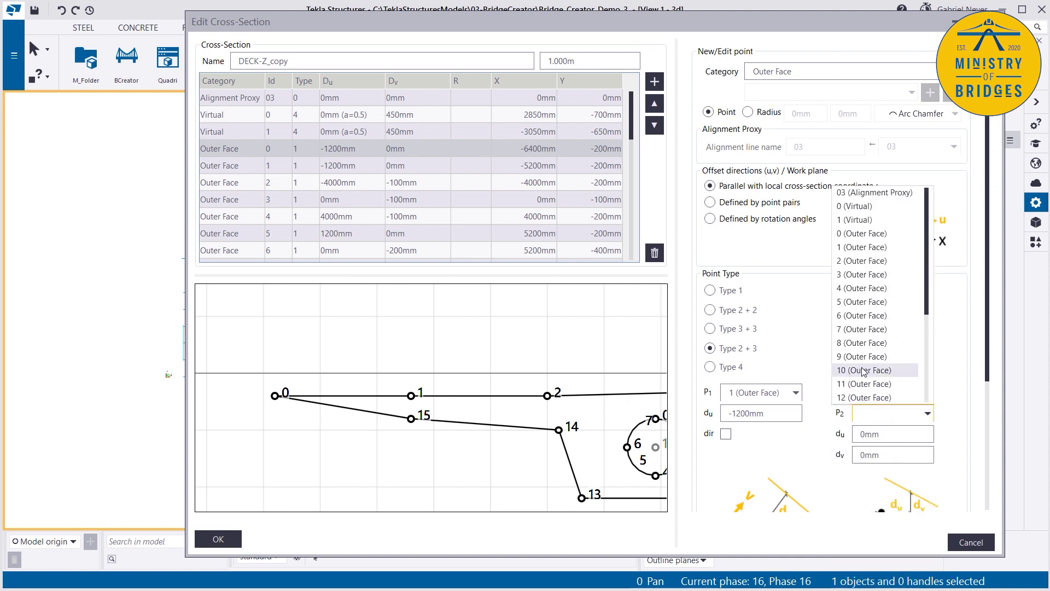
scroll(856, 364, down, 3)
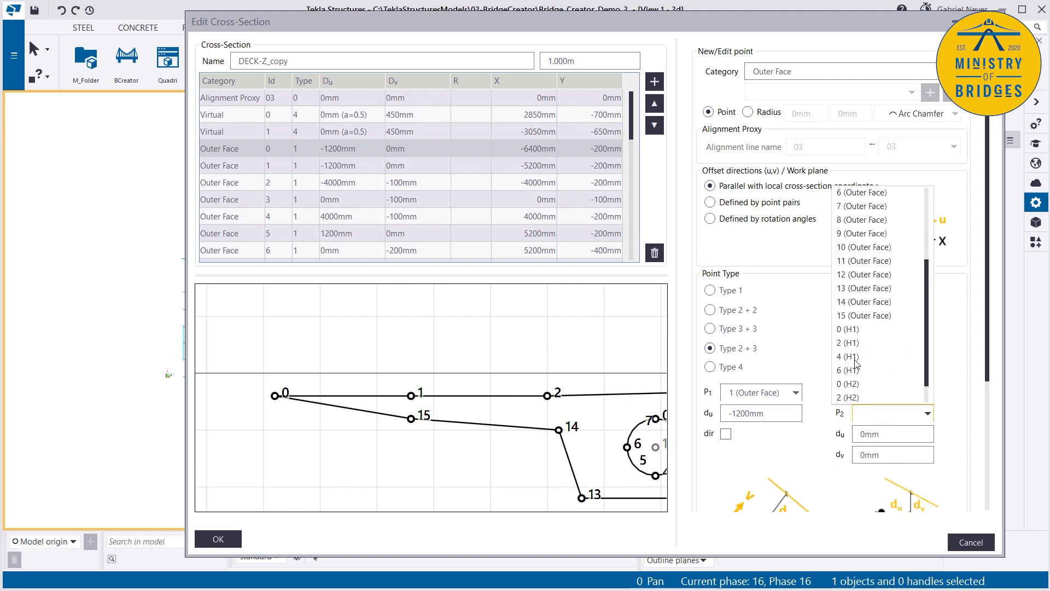
click(859, 305)
double_click(747, 413)
text(0)
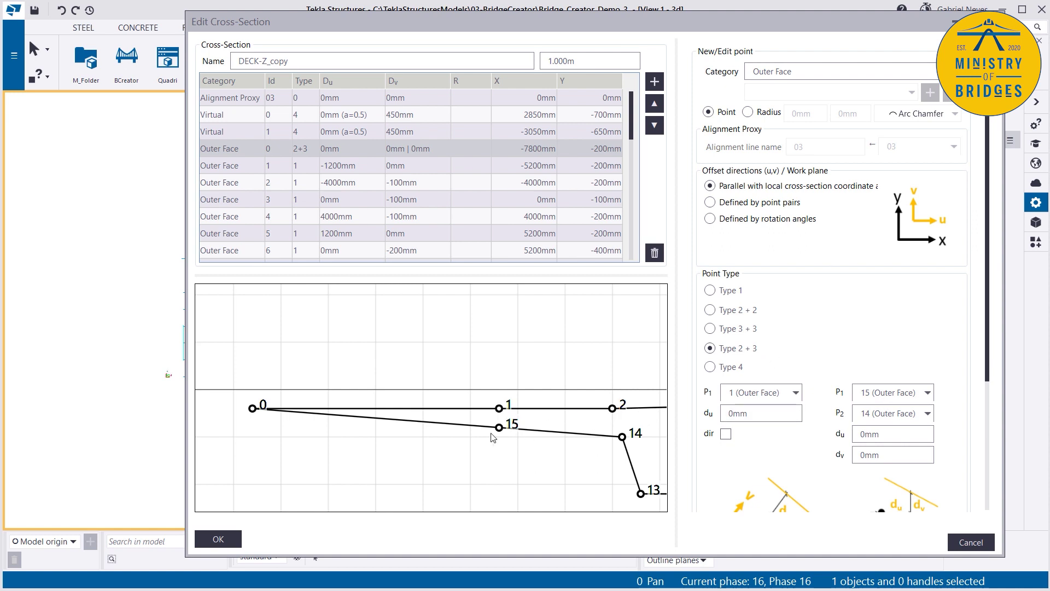
- Set the du offset of Outer Face point 0 from reference point 1 to -100 mm
key(Tab)
text(-100)
click(473, 494)
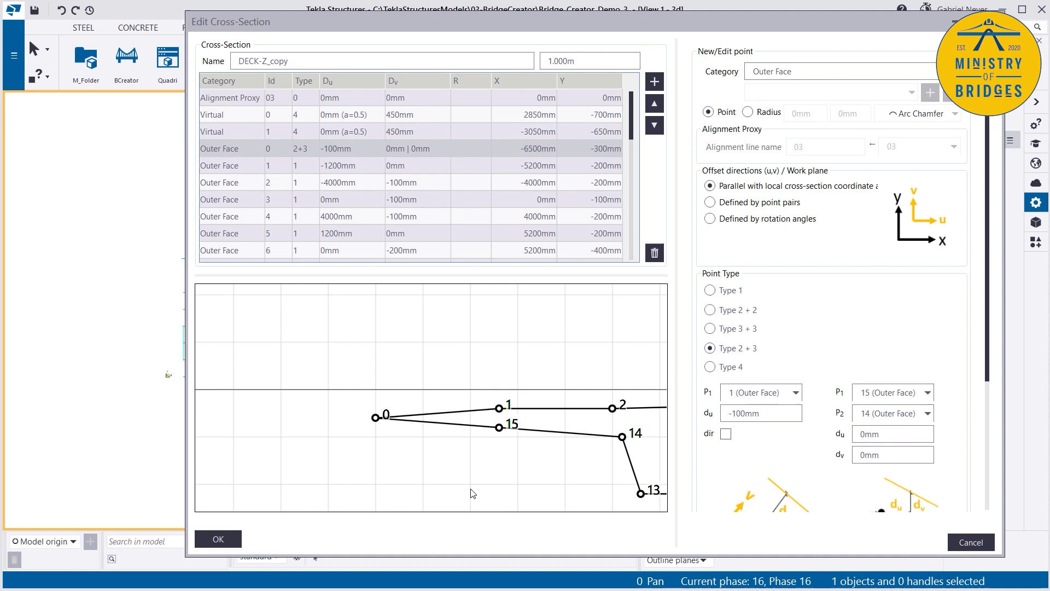
scroll(480, 429, up, 1)
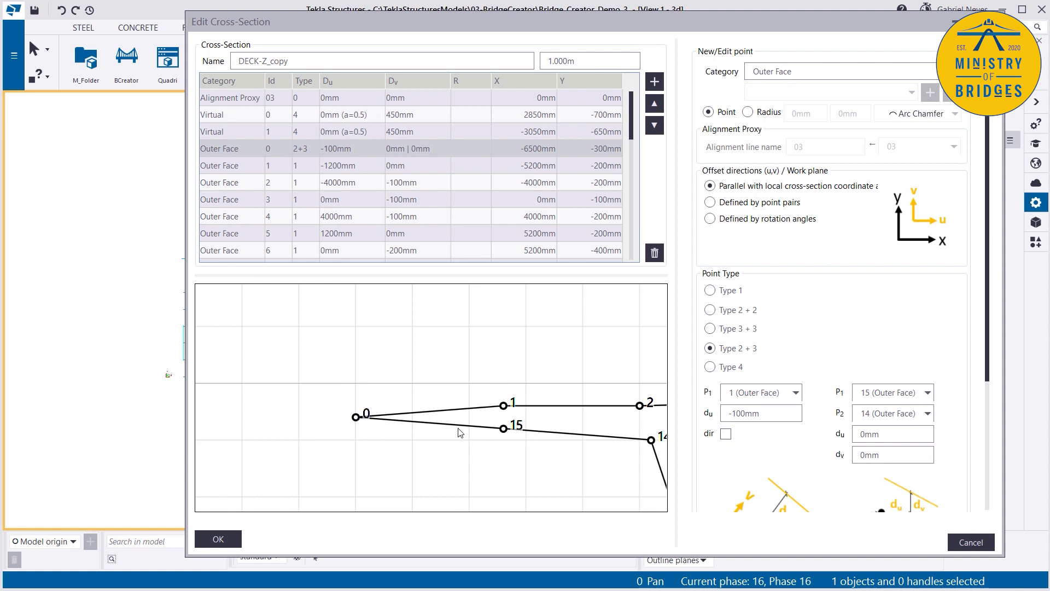
- Set the du offset of Outer Face point 0 from reference point 1 back to 0 mm
click(760, 412)
text(0)
key(Tab)
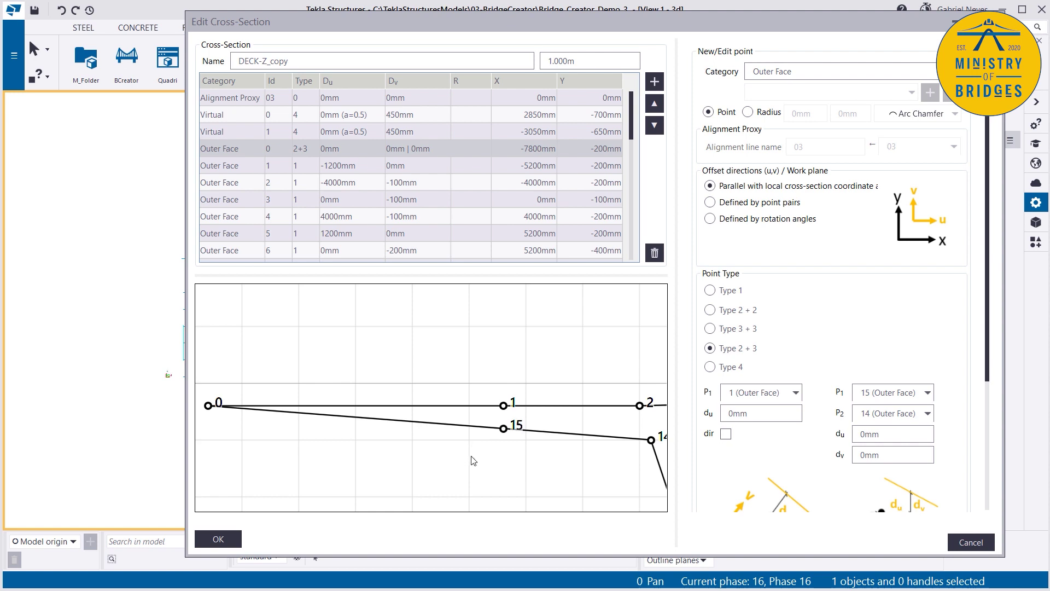
- Convert Outer Face point 0 into a radius with Rounding Chamfer and a value of 50 mm
click(748, 112)
click(932, 114)
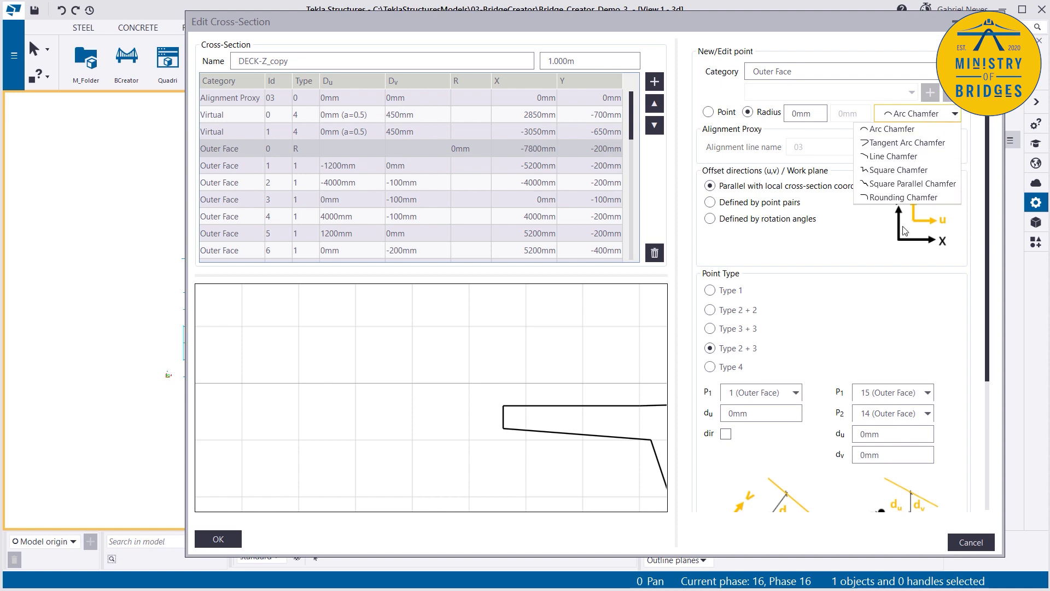
click(894, 198)
click(811, 113)
double_click(818, 114)
text(50)
click(484, 389)
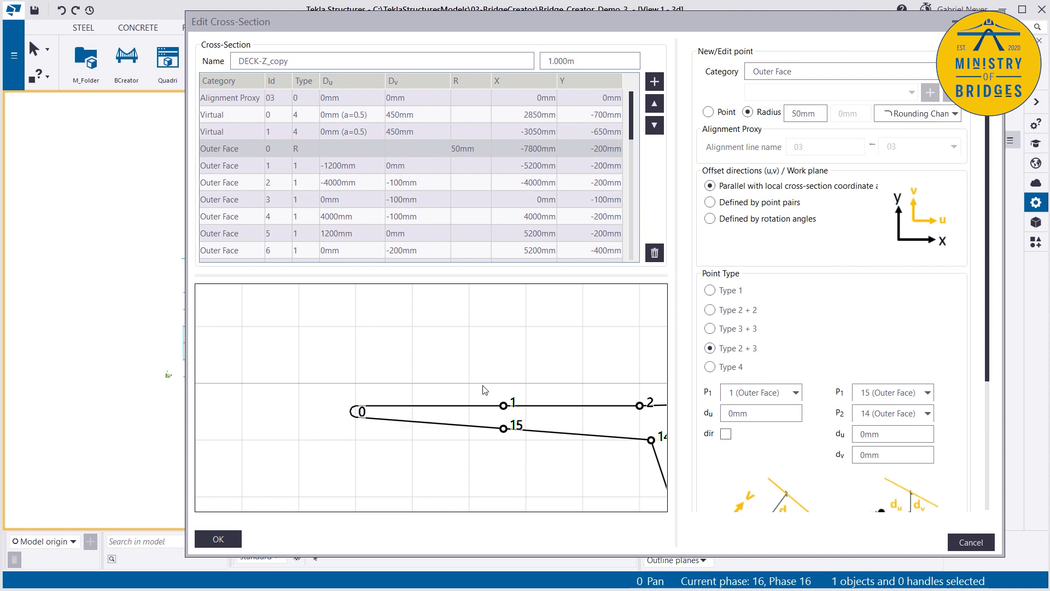
scroll(417, 413, up, 2)
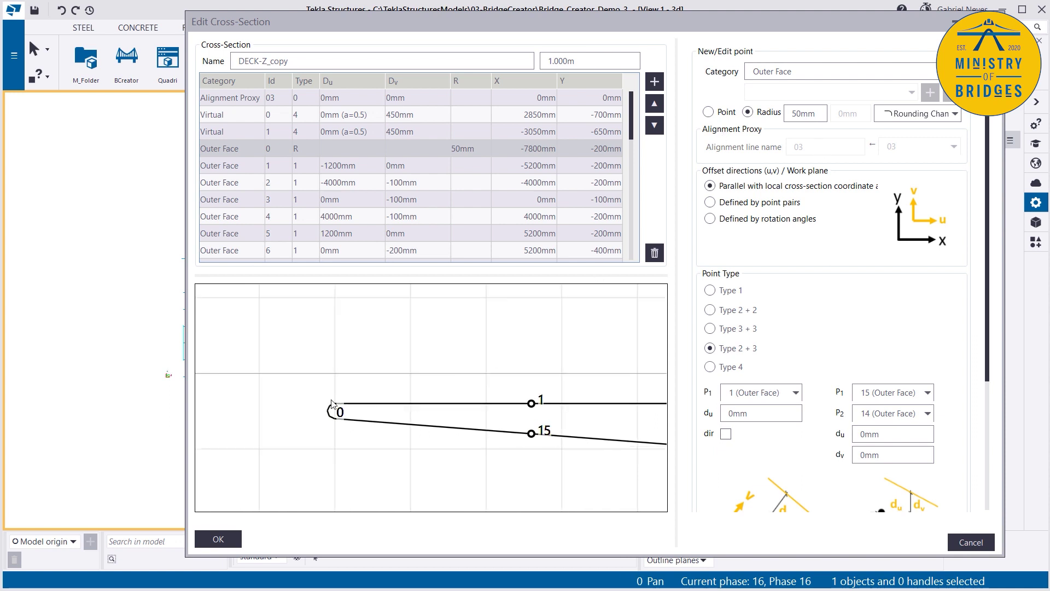
- Set the rounding radius of Outer Face point 0 to 100 mm
drag(821, 114, 766, 113)
text(100)
click(461, 362)
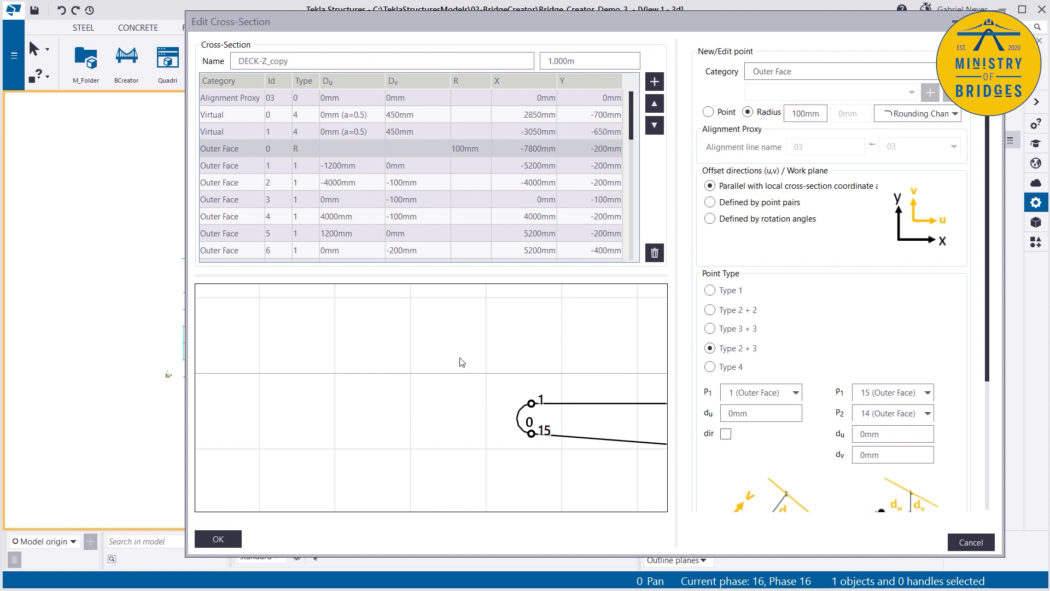
- Set the rounding radius of Outer Face point 0 to 80 mm and accept the cross-section edits
drag(801, 114, 785, 116)
text(8)
click(528, 257)
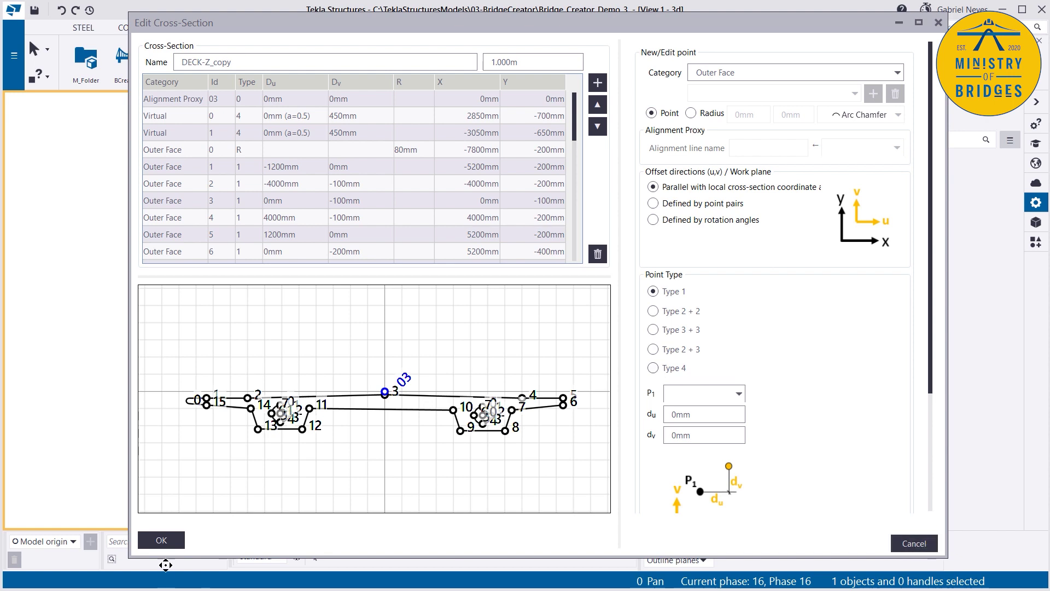
click(162, 540)
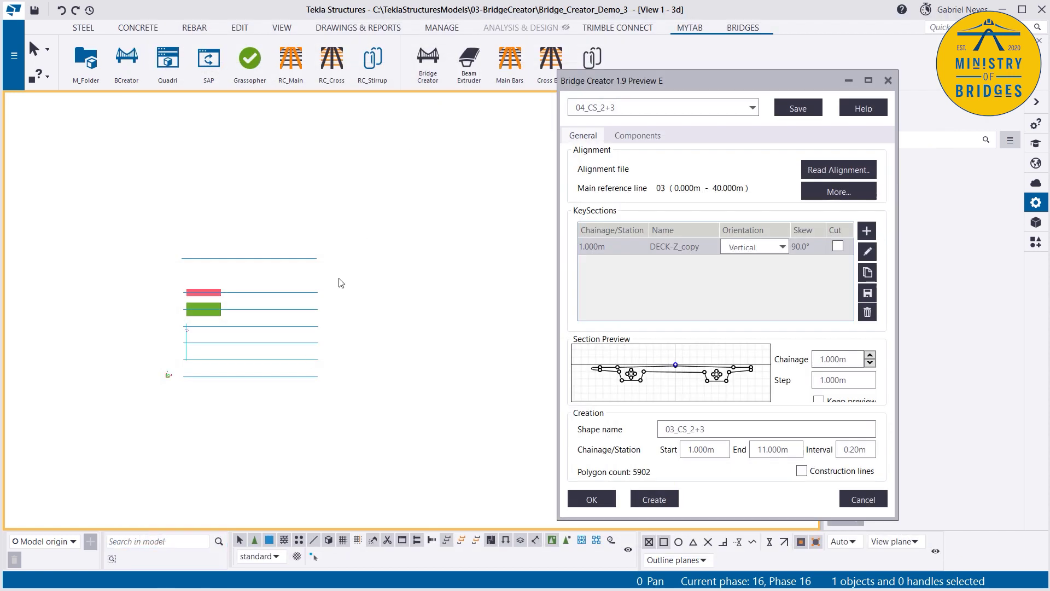
- Create the 03_CS_2+3 deck shape in the model and inspect its rounded edge and end face up close
click(659, 504)
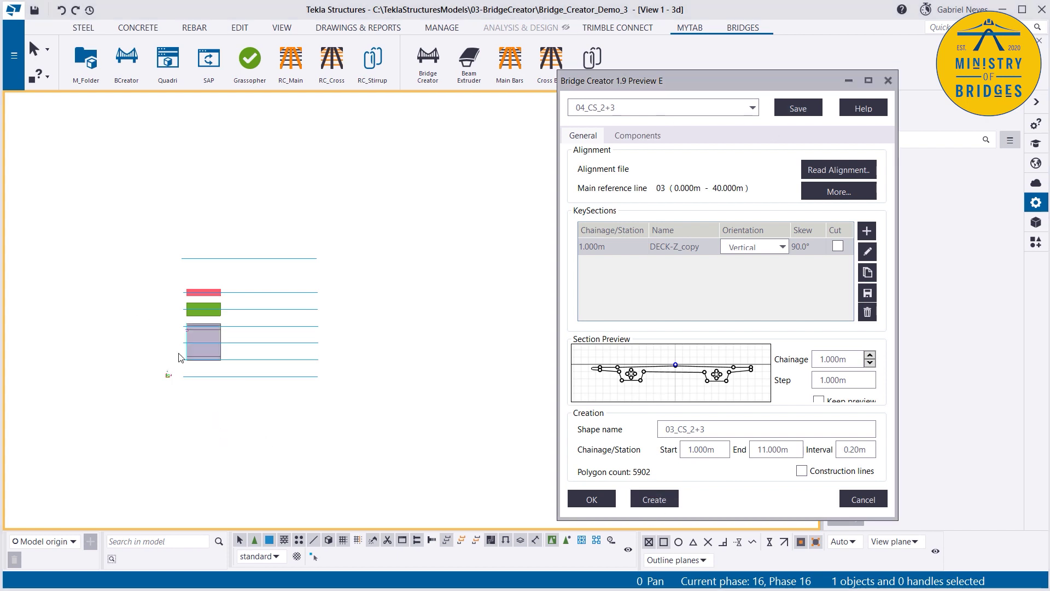
scroll(196, 346, up, 5)
ctrl+middle_drag(203, 372, 339, 219)
scroll(129, 391, up, 5)
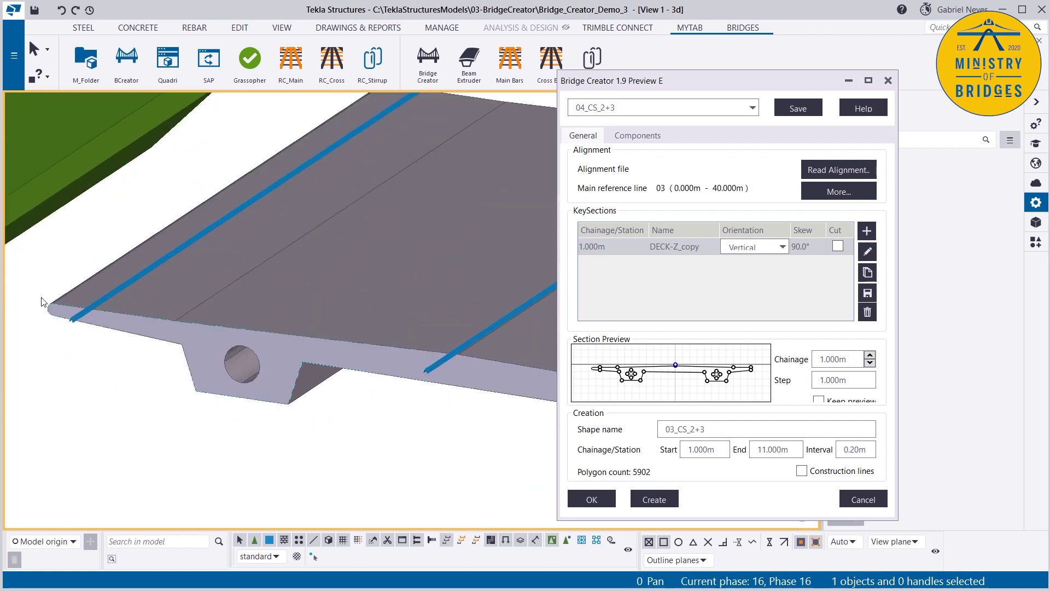
scroll(55, 305, up, 3)
scroll(44, 304, down, 6)
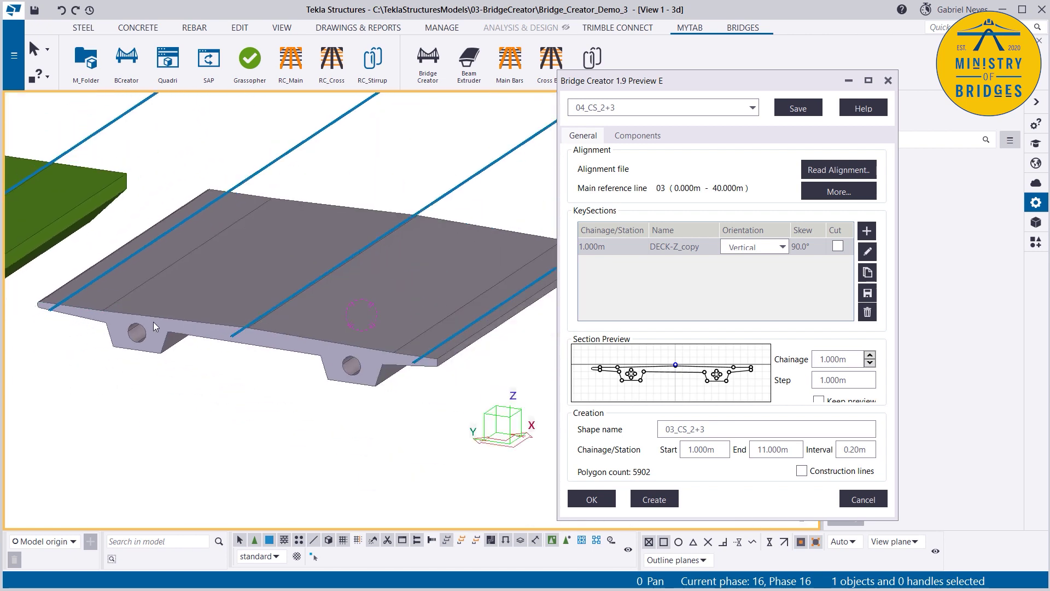
scroll(154, 323, up, 5)
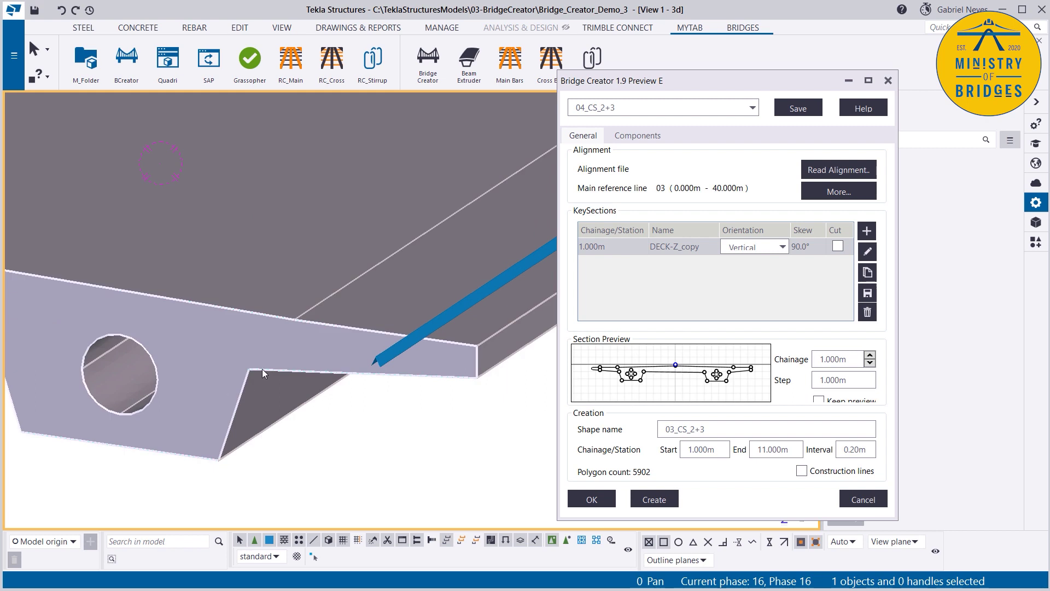
- Deselect the created deck and accept the 04_CS_2+3 Bridge Creator settings
ctrl+middle_drag(251, 374, 274, 326)
scroll(259, 373, down, 2)
scroll(275, 326, down, 5)
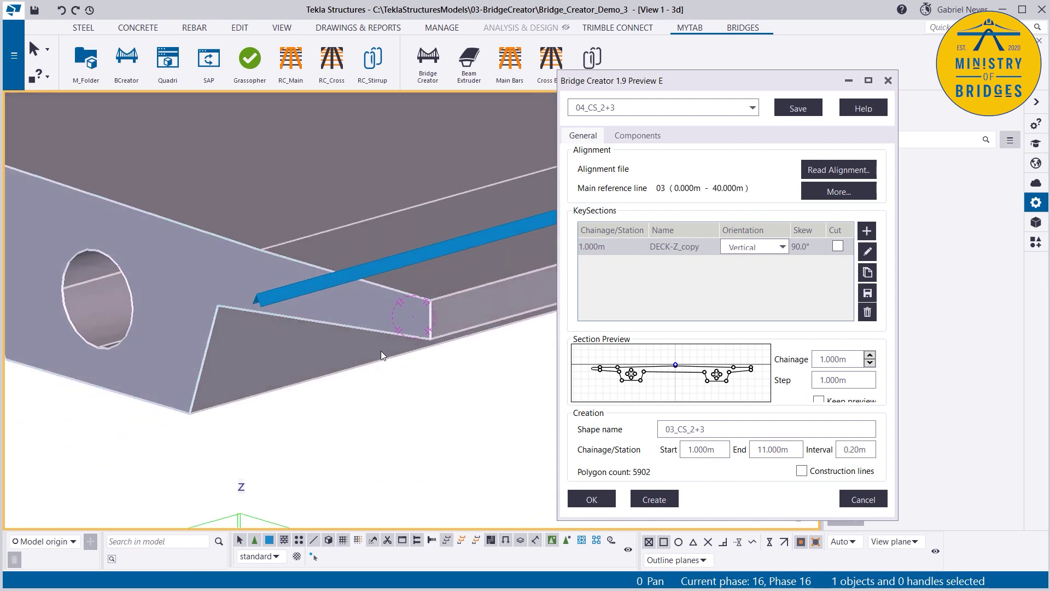
key(Escape)
scroll(340, 321, down, 10)
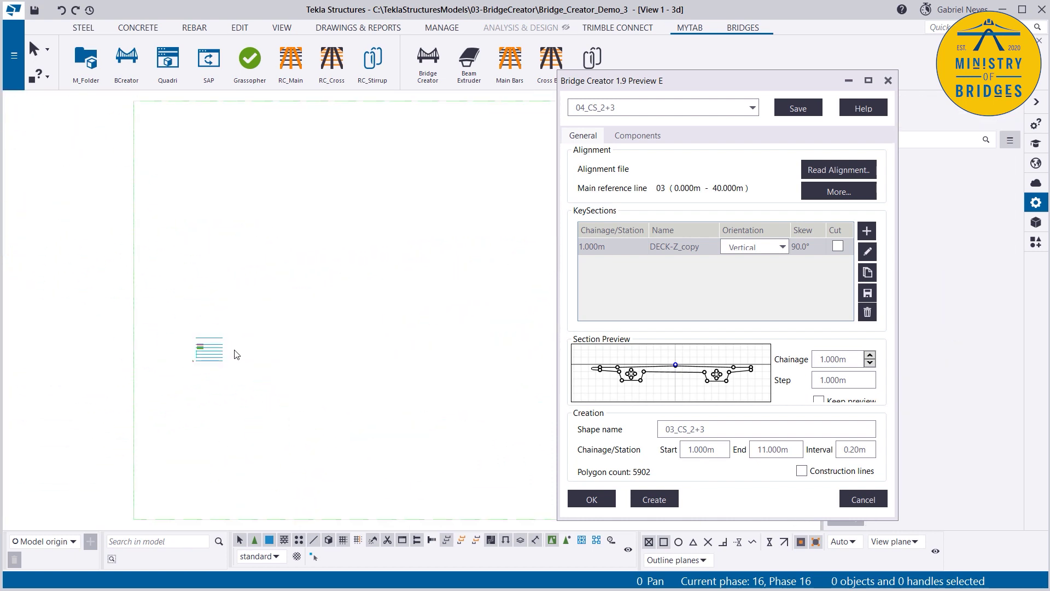
click(591, 498)
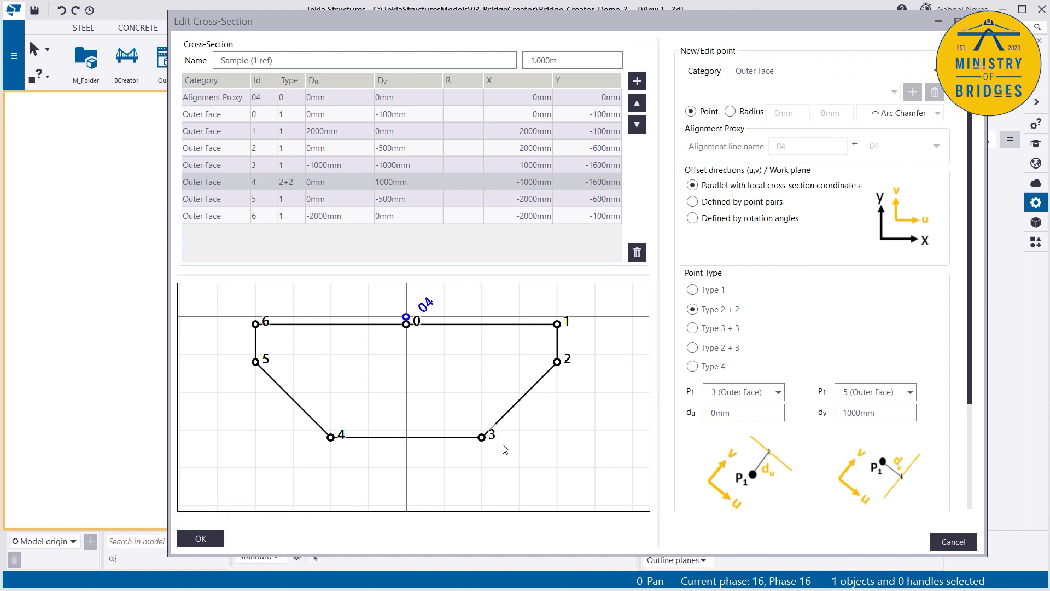
- Add an Outer Face point after point 3 and define it as Type 4 between Outer Face points 3 and 5
click(482, 437)
click(637, 81)
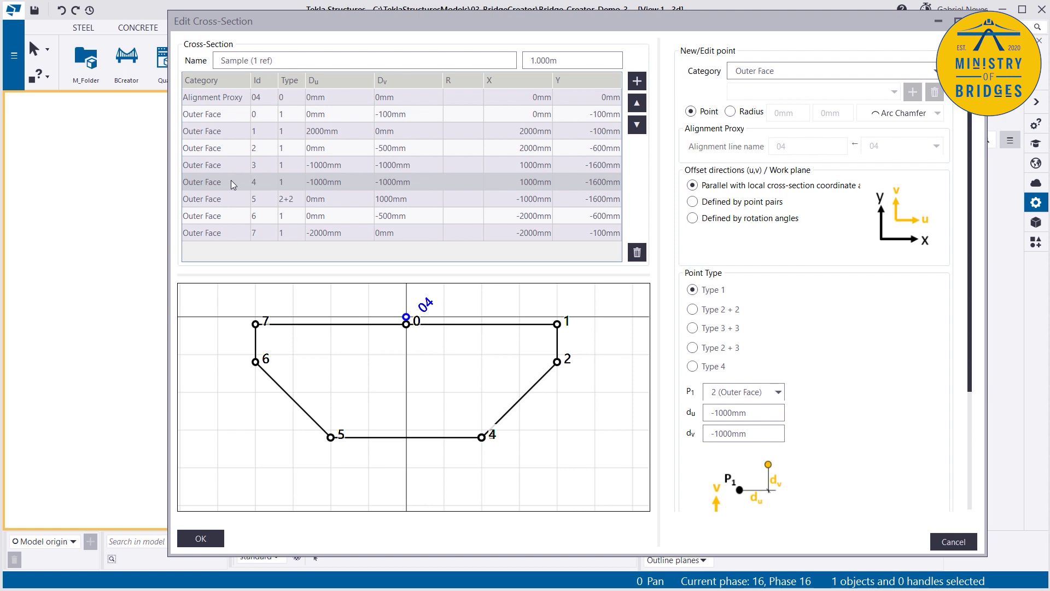
click(228, 182)
click(693, 367)
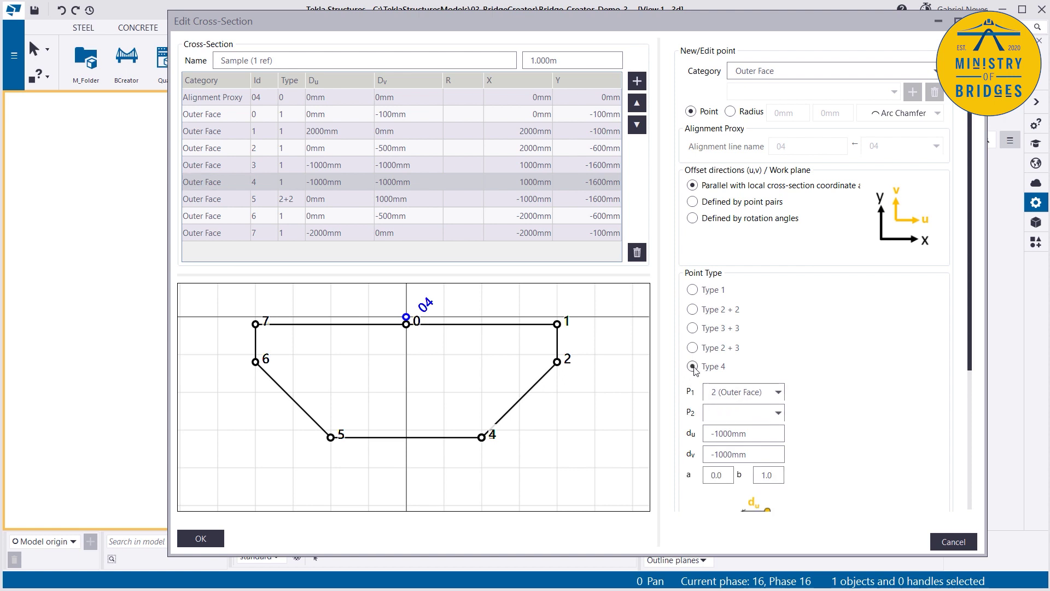
click(723, 394)
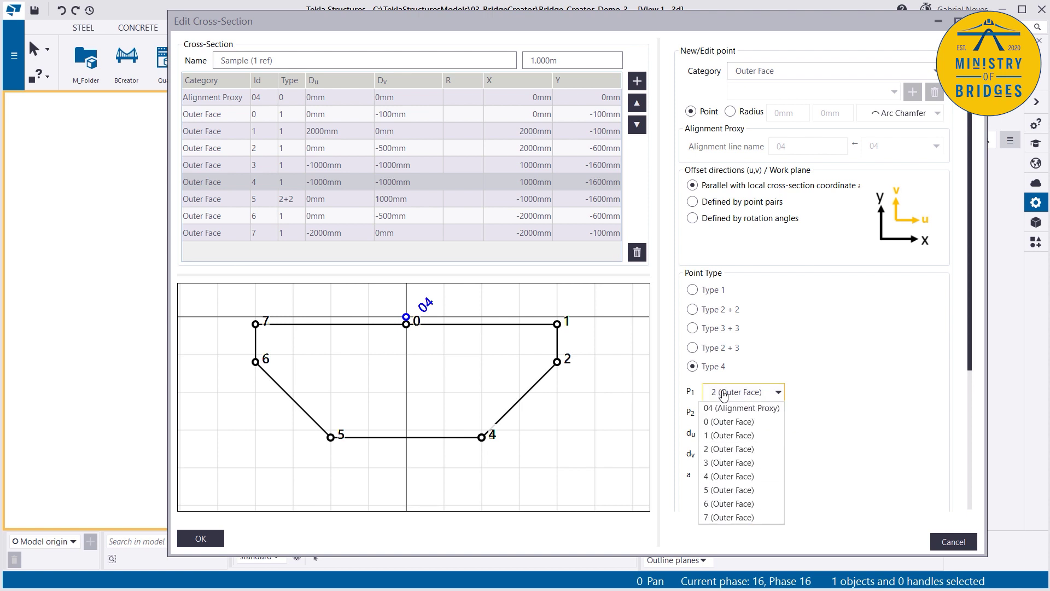
click(727, 462)
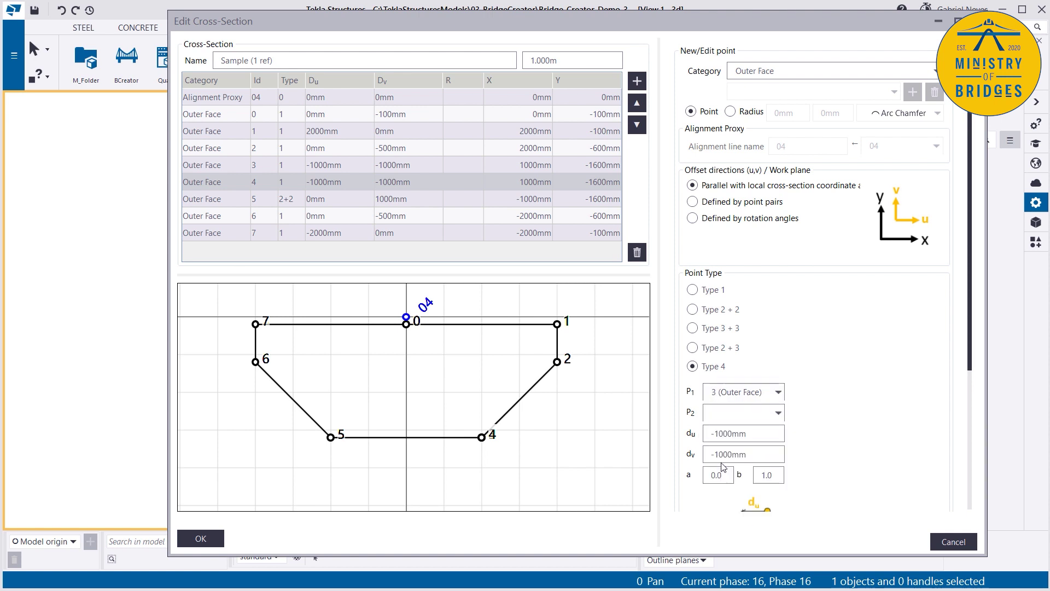
click(731, 417)
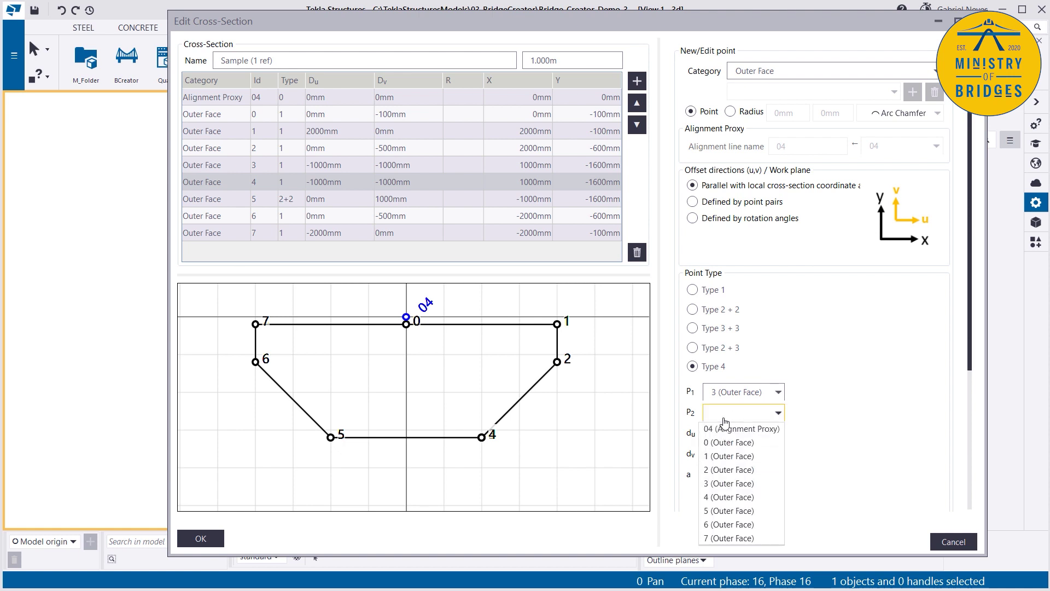
click(718, 514)
scroll(465, 384, down, 1)
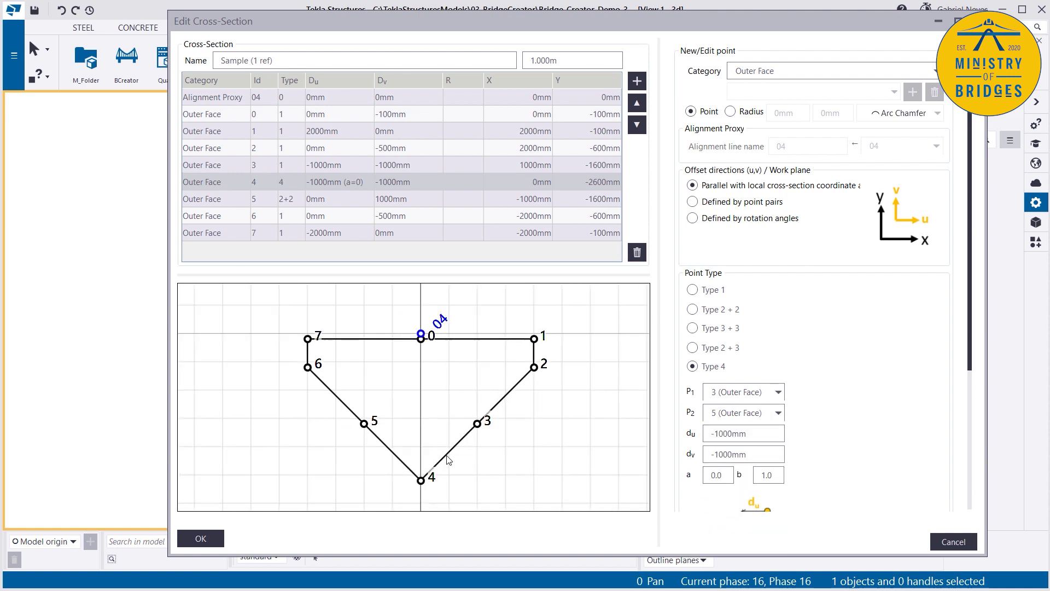
- Set the new Outer Face point 4 to du 0 mm, dv 0 mm and an a ratio of 0.5
key(Tab)
text(0)
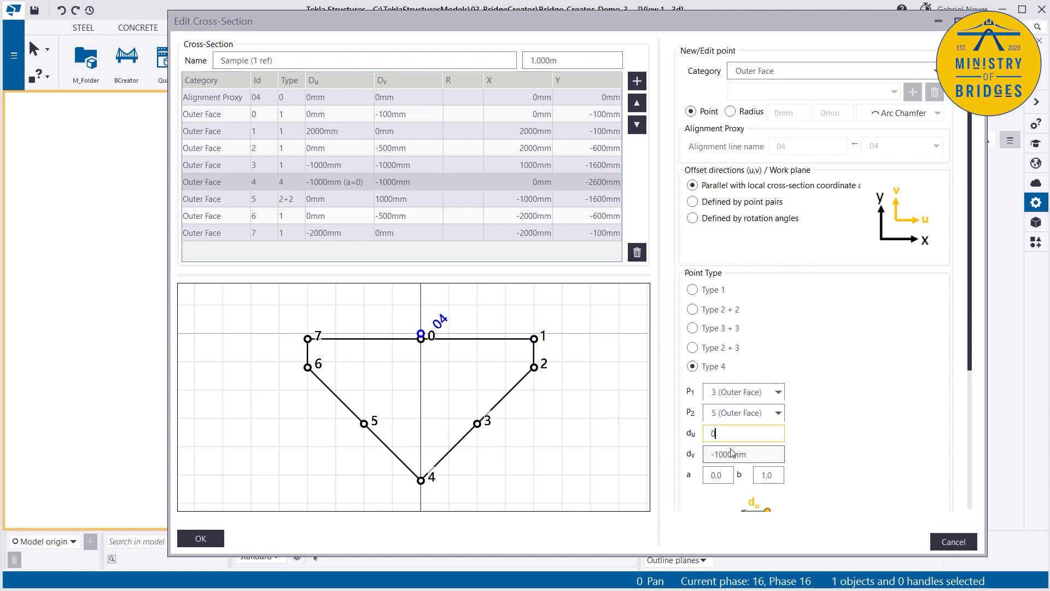
key(Tab)
text(0)
key(Tab)
text(0.5)
key(Tab)
scroll(428, 426, up, 2)
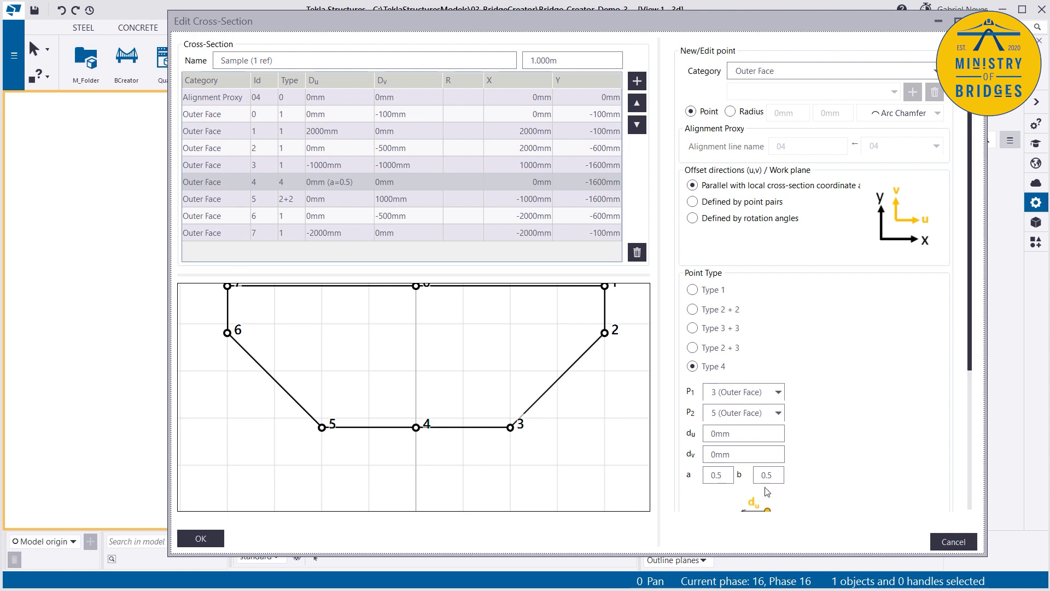
scroll(774, 484, down, 2)
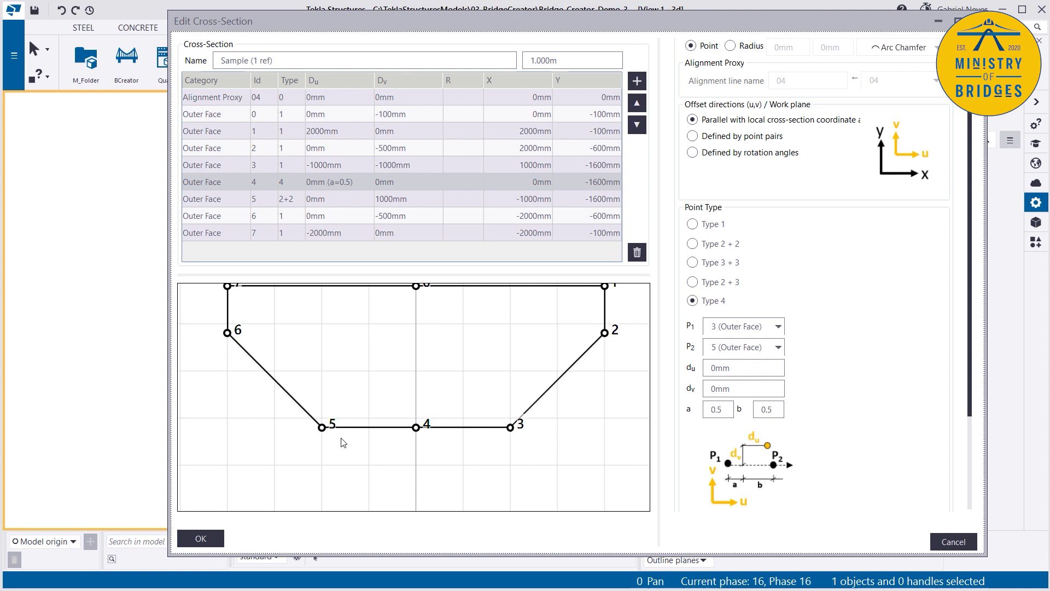
- Set the du offset of Outer Face point 3 to -700 mm
scroll(342, 443, down, 1)
click(477, 429)
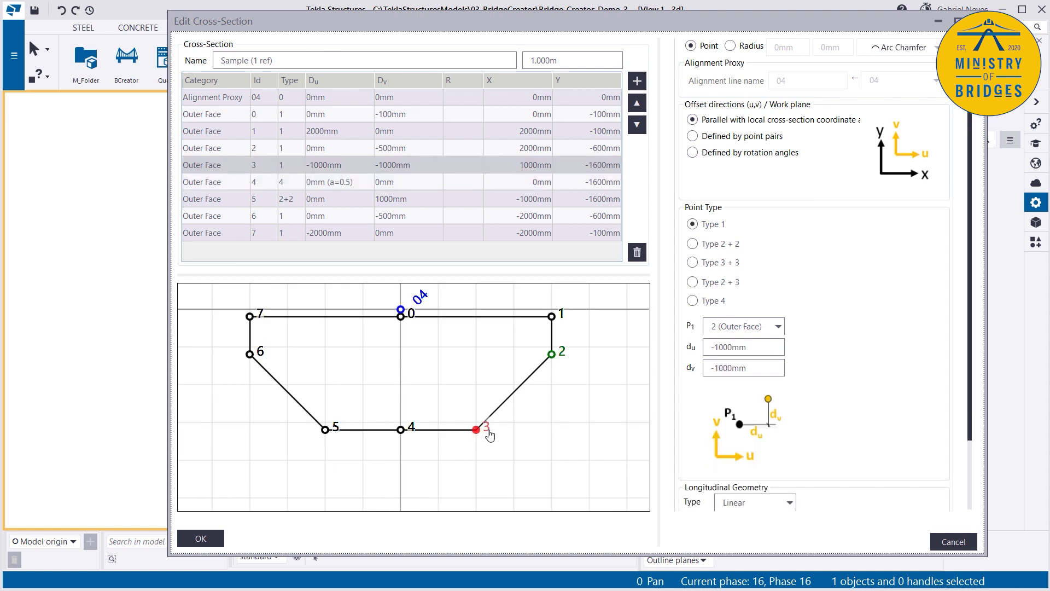
click(715, 345)
text(7)
key(Delete)
key(Delete)
click(587, 425)
scroll(418, 433, up, 1)
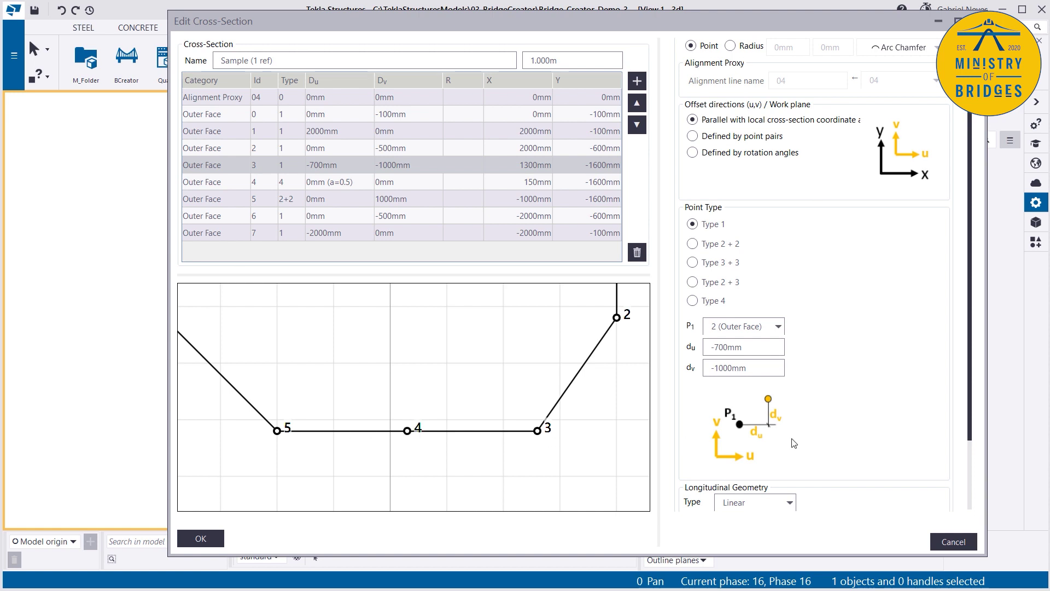
- Set the a ratio of Outer Face point 4 to 0.25
click(407, 430)
click(715, 410)
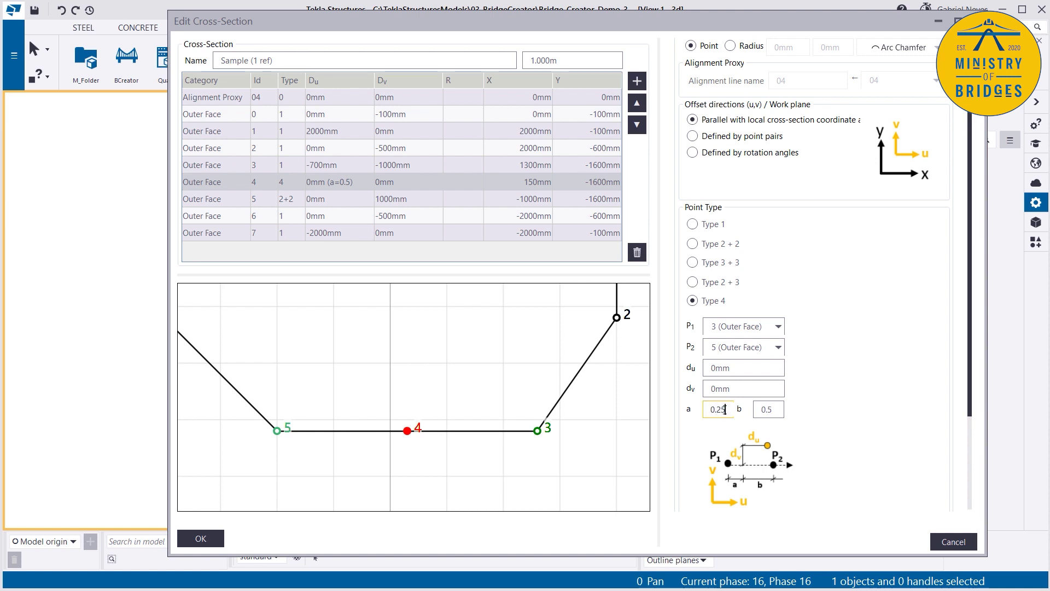
text(2)
key(Return)
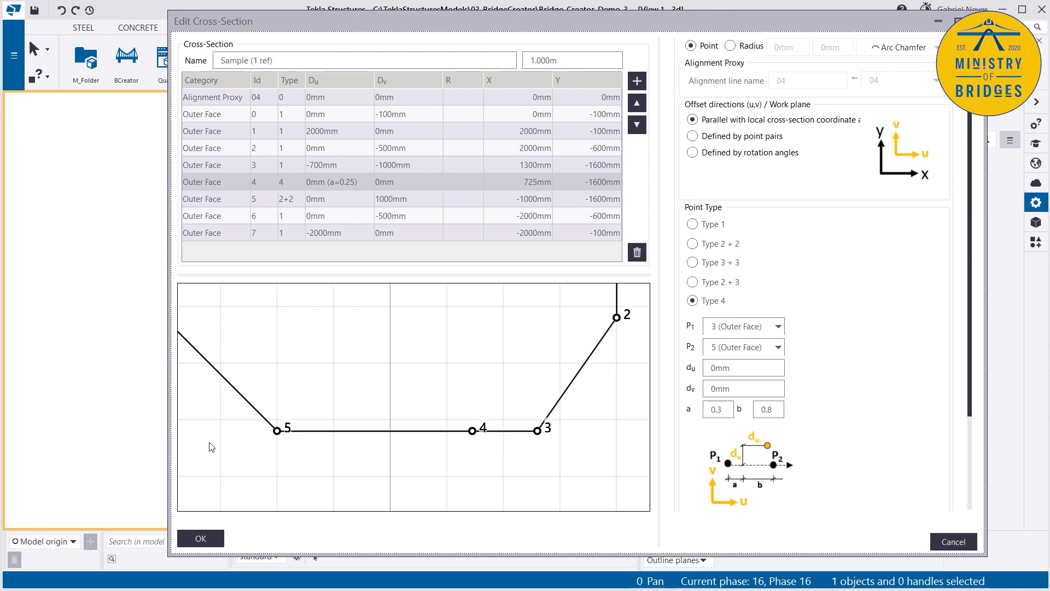
- Set the a ratio of Outer Face point 4 to 0.5
double_click(719, 411)
text(5)
key(Return)
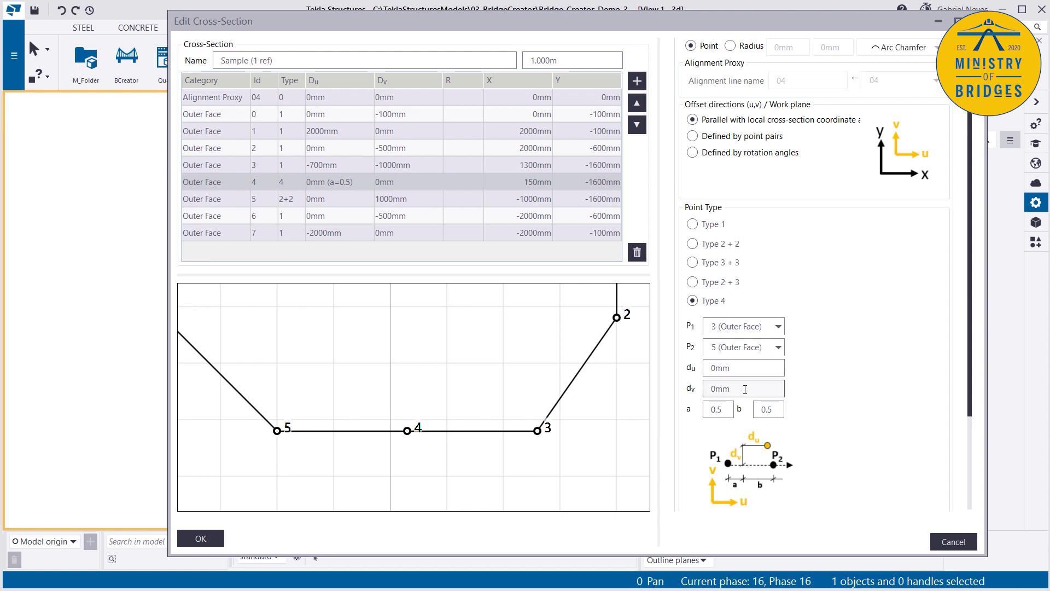
- Set the du offset of Outer Face point 4 to -100 mm
key(shift+Tab)
key(shift+Tab)
text(-100)
key(Return)
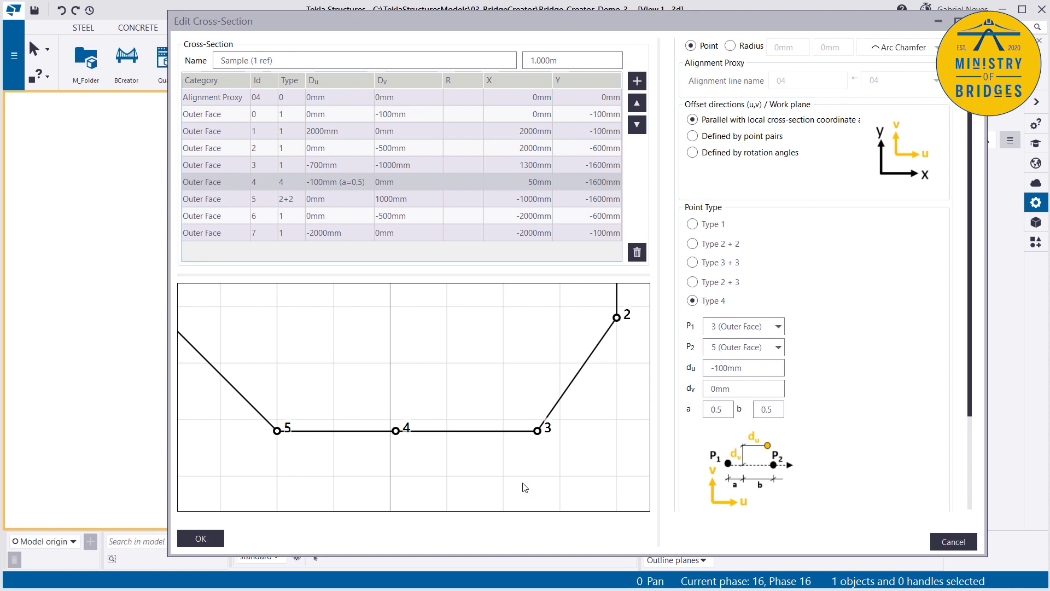
- Set the offsets of Outer Face point 4 to du 0 mm and dv -250 mm
double_click(752, 369)
text(0)
click(751, 393)
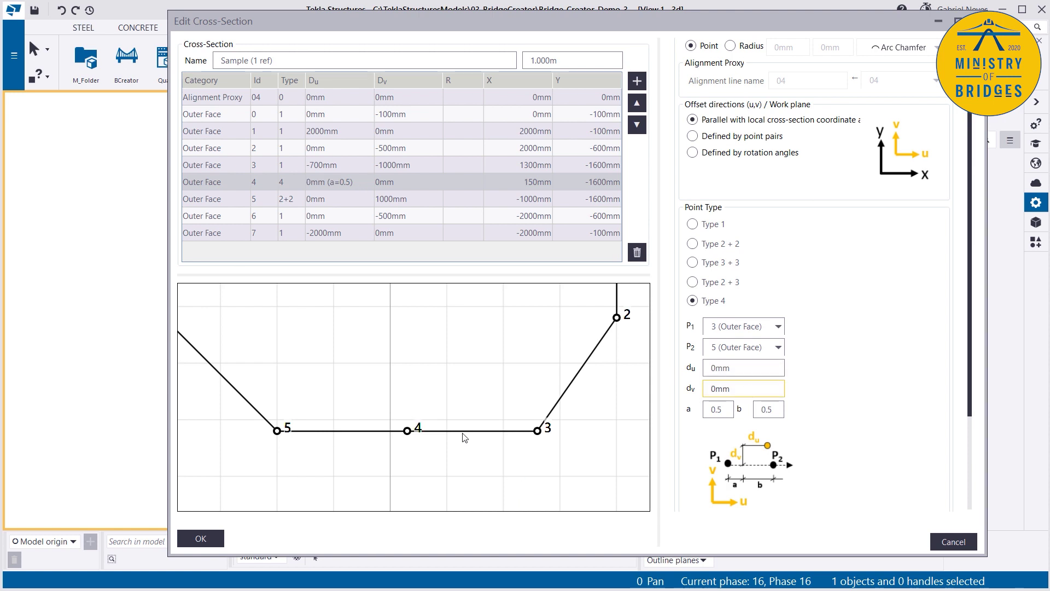
key(ctrl+a)
text(-250)
click(537, 457)
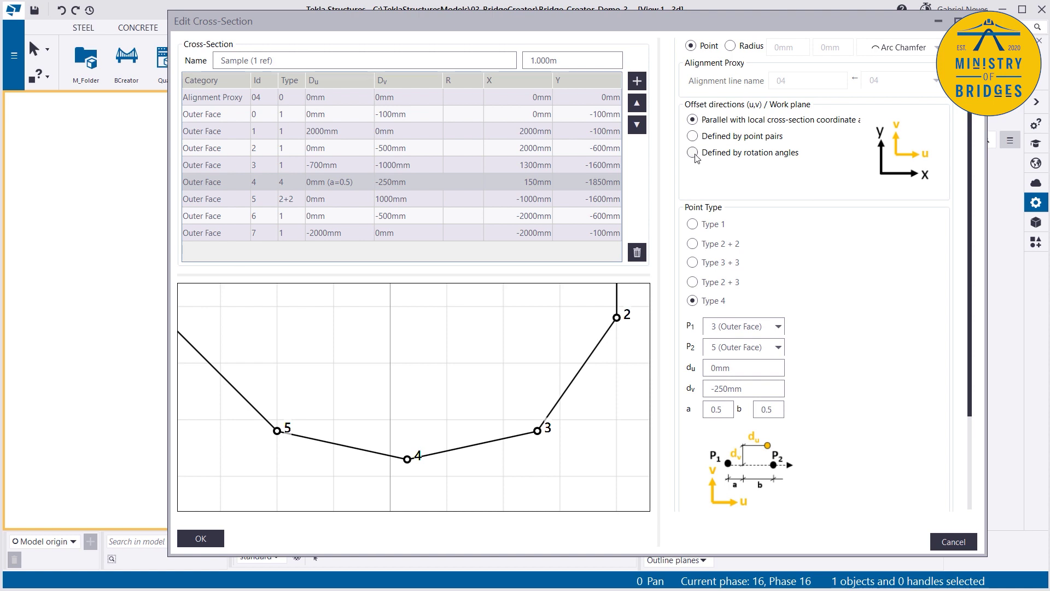
- Convert Outer Face point 4 into a radius with Rounding Chamfer and a value of 500 mm
scroll(754, 263, up, 2)
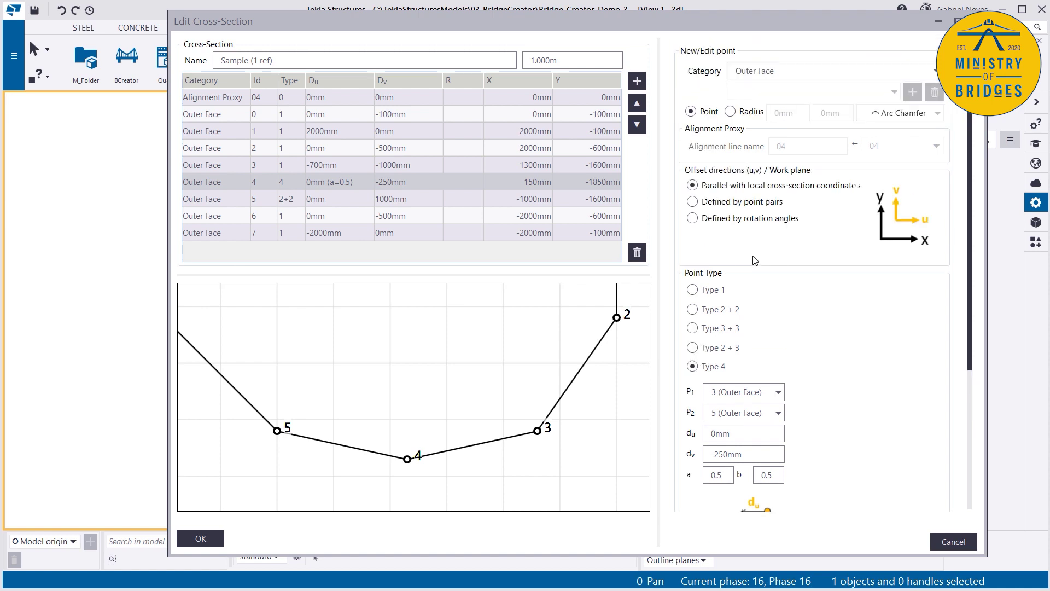
click(731, 111)
click(924, 113)
click(874, 201)
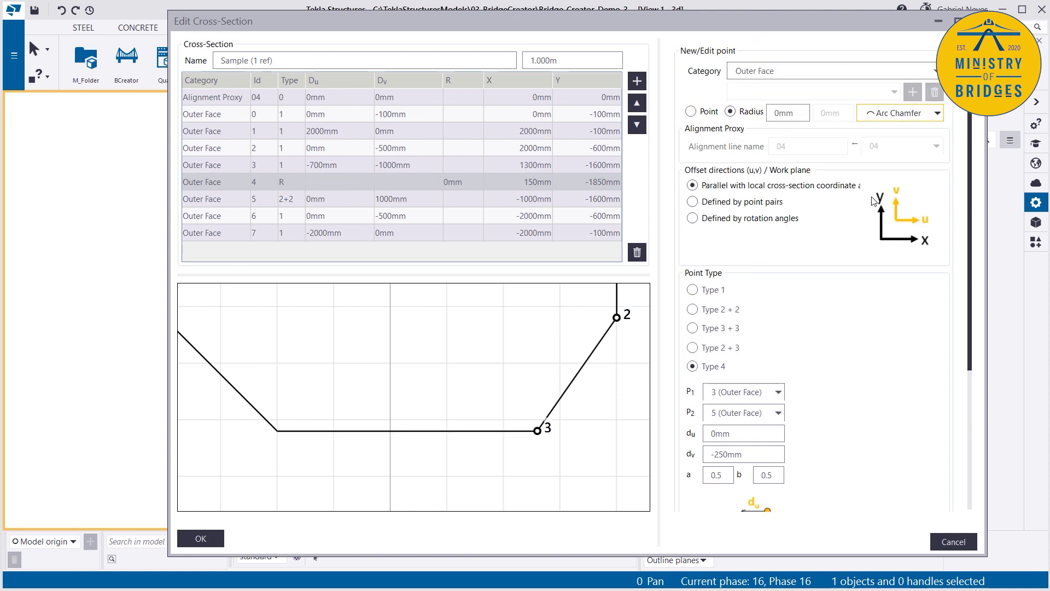
click(797, 113)
double_click(796, 114)
text(500)
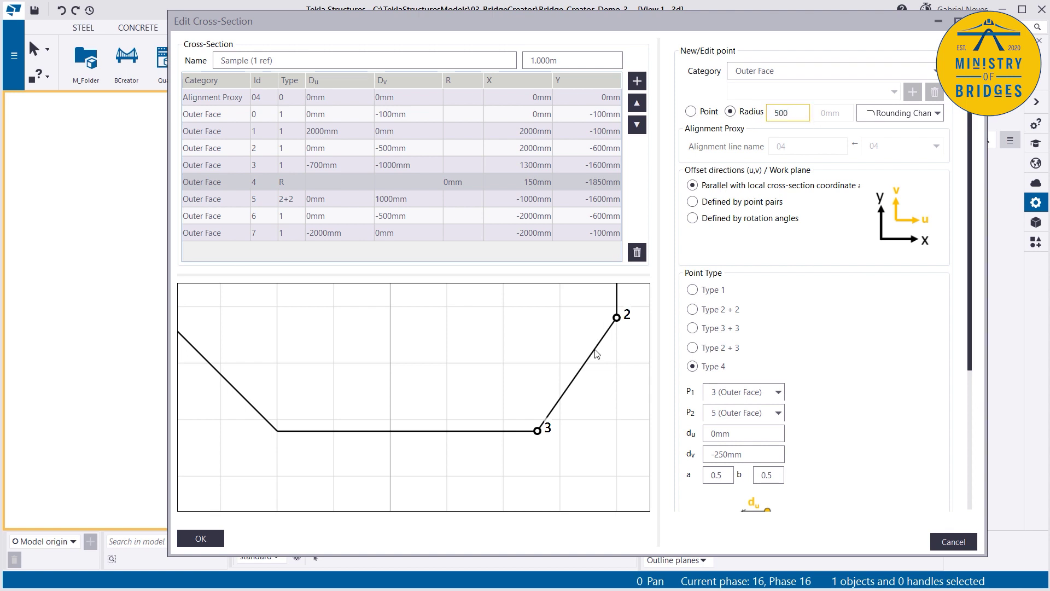
key(Return)
- Set the rounding radius of Outer Face point 4 to 2000 mm
scroll(448, 455, up, 2)
click(764, 116)
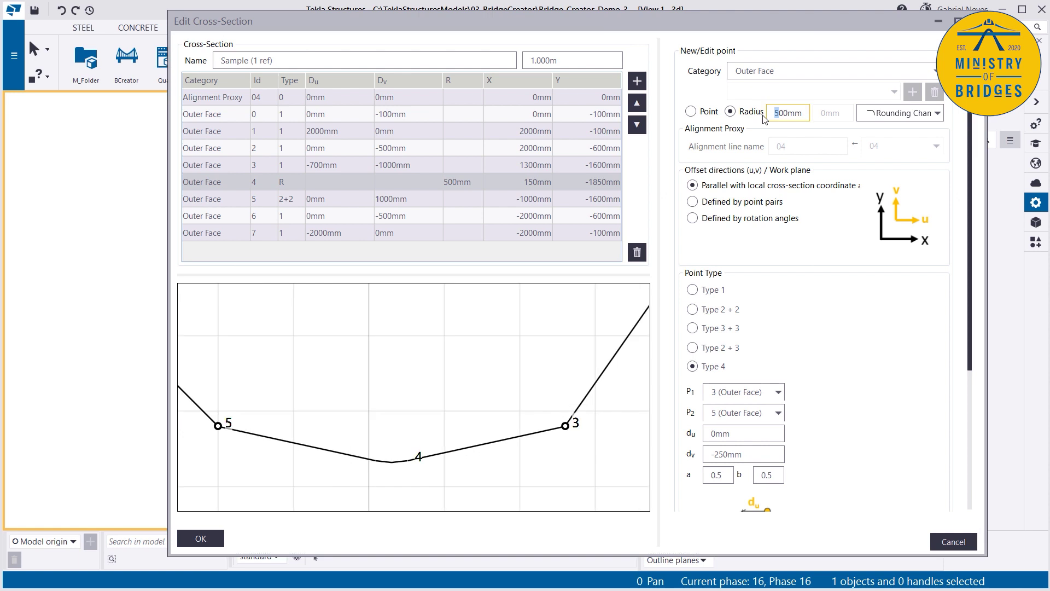
text(20)
key(Return)
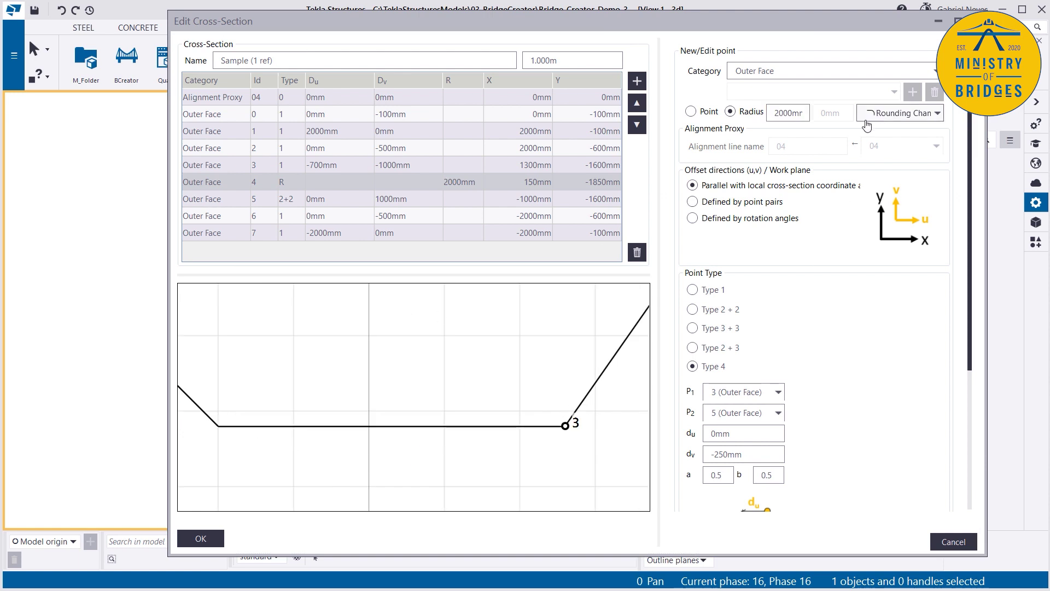
- Set the rounding radius of Outer Face point 4 to 1000 mm
drag(782, 112, 774, 113)
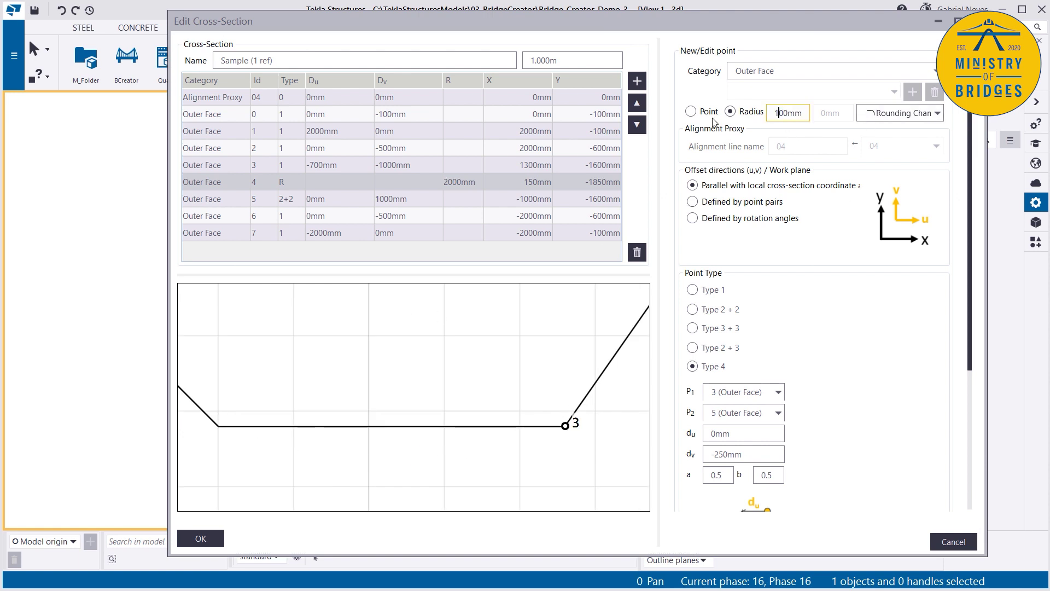
text(10)
key(Return)
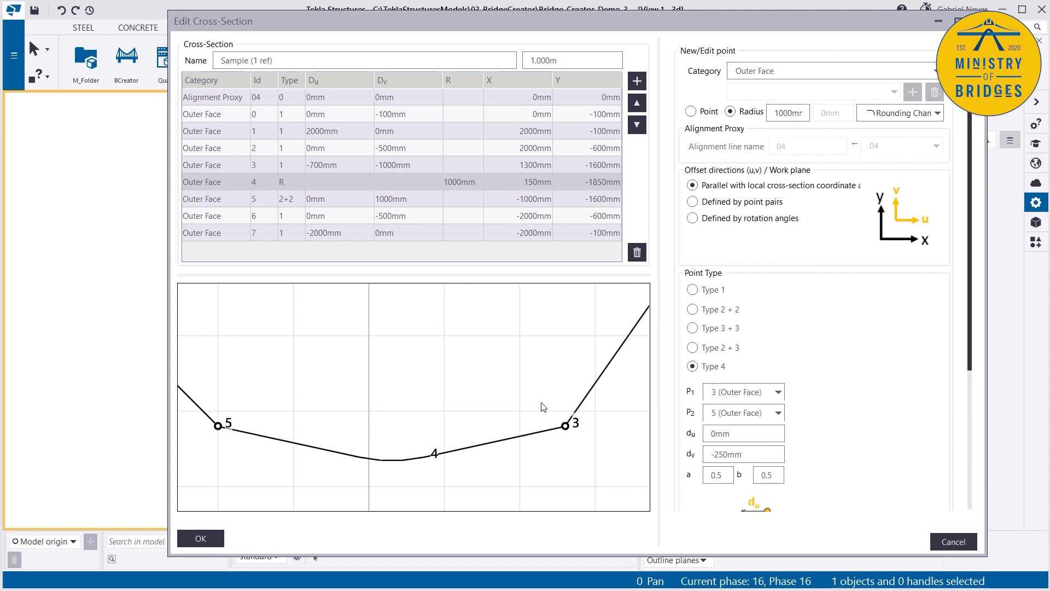
scroll(507, 411, down, 3)
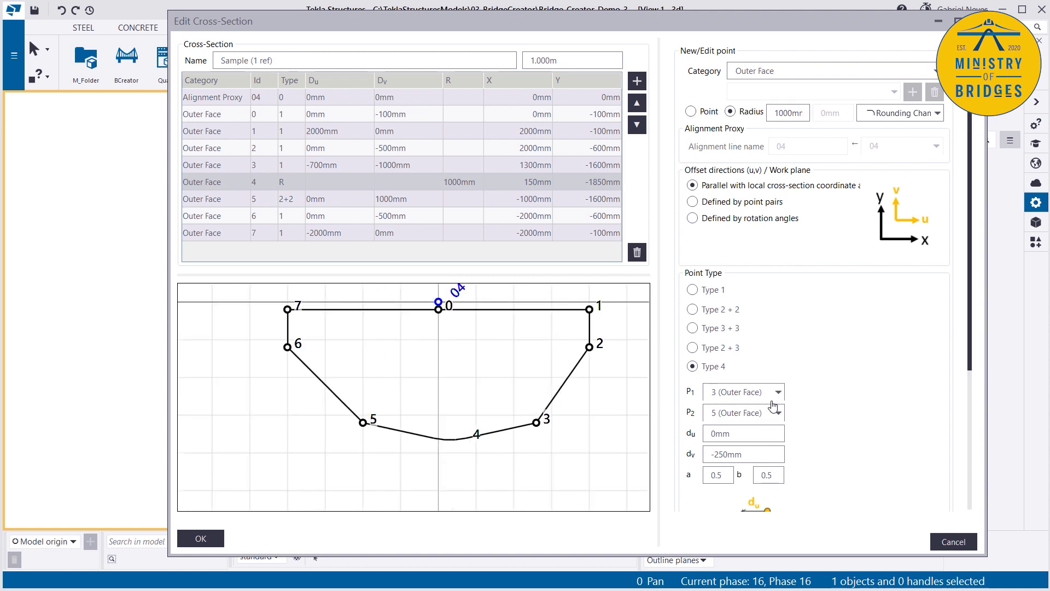
- Set the du offset of Outer Face point 3 to -1000 mm and accept the cross-section edits
click(537, 422)
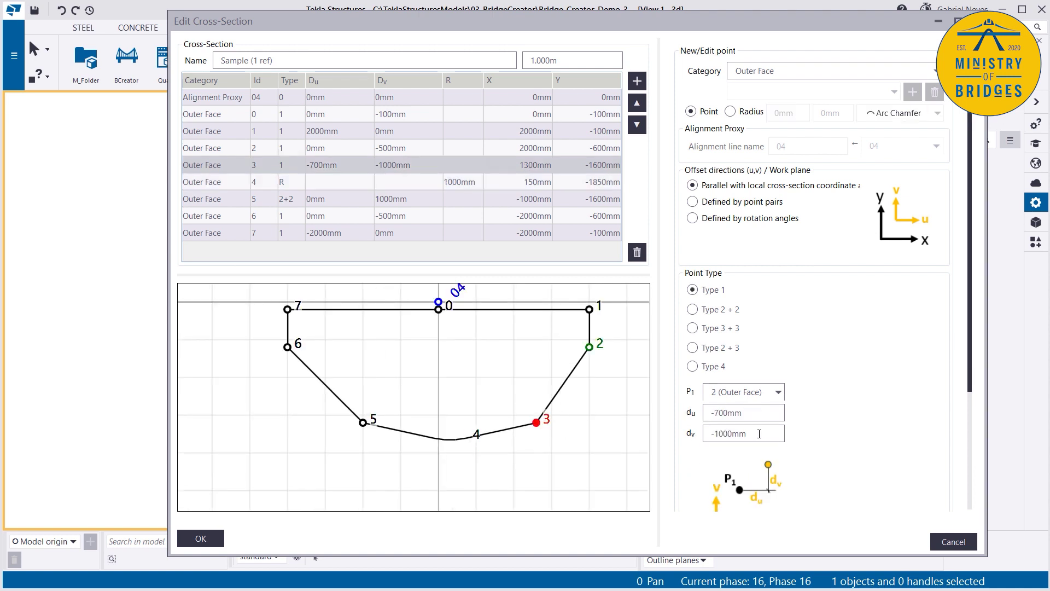
click(718, 414)
text(10)
click(488, 406)
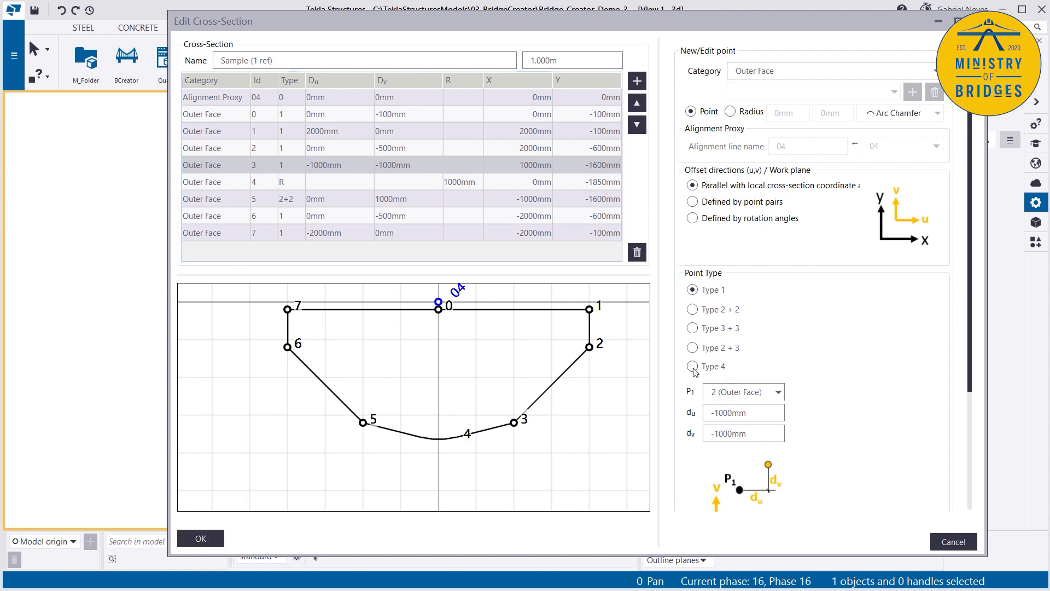
click(465, 433)
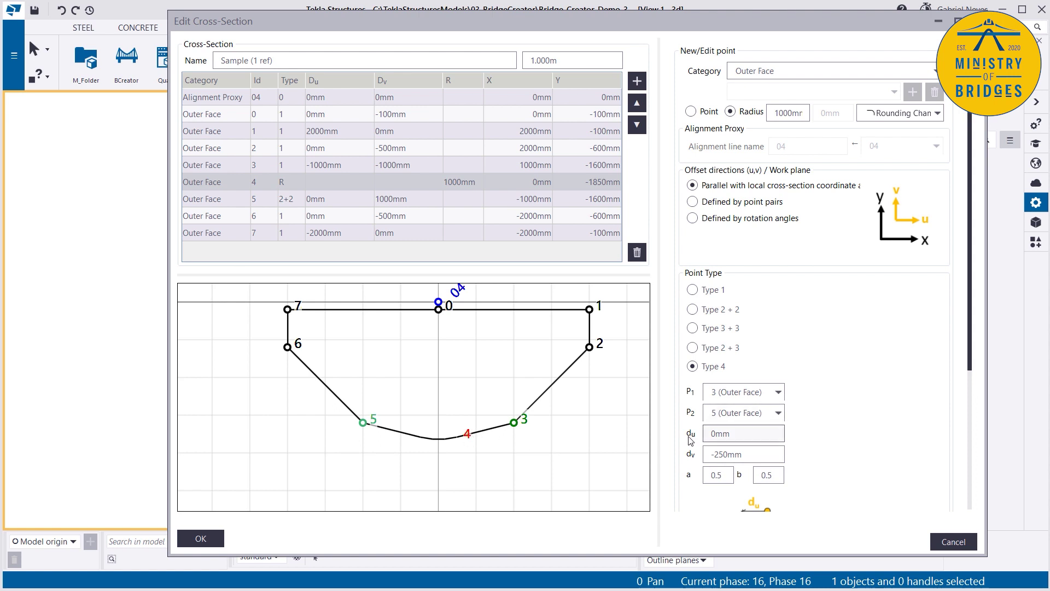
click(200, 539)
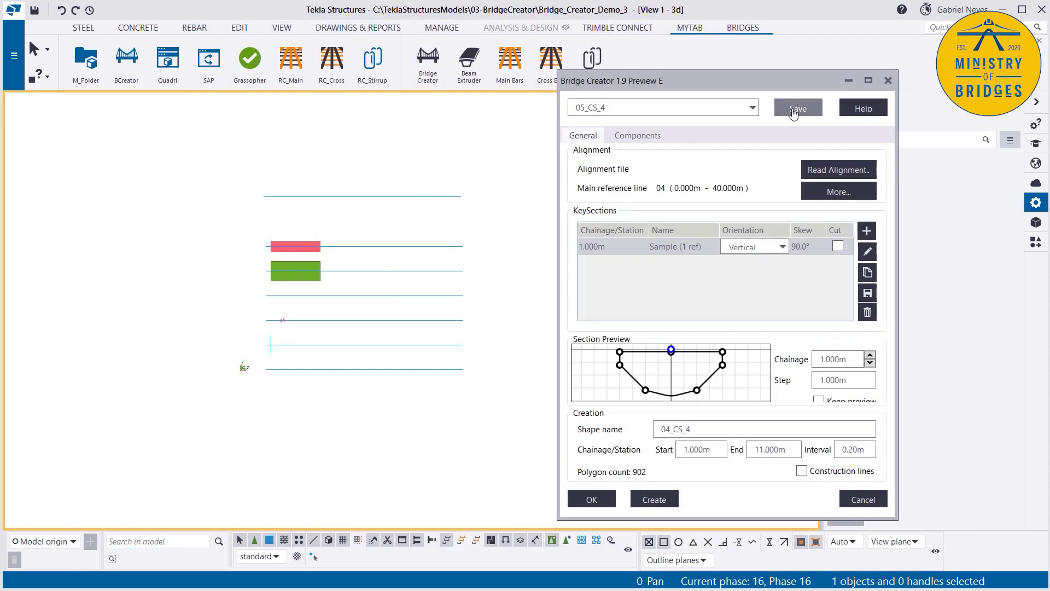
- Create the 04_CS_4 deck shape in the model and inspect it in 3D
click(654, 507)
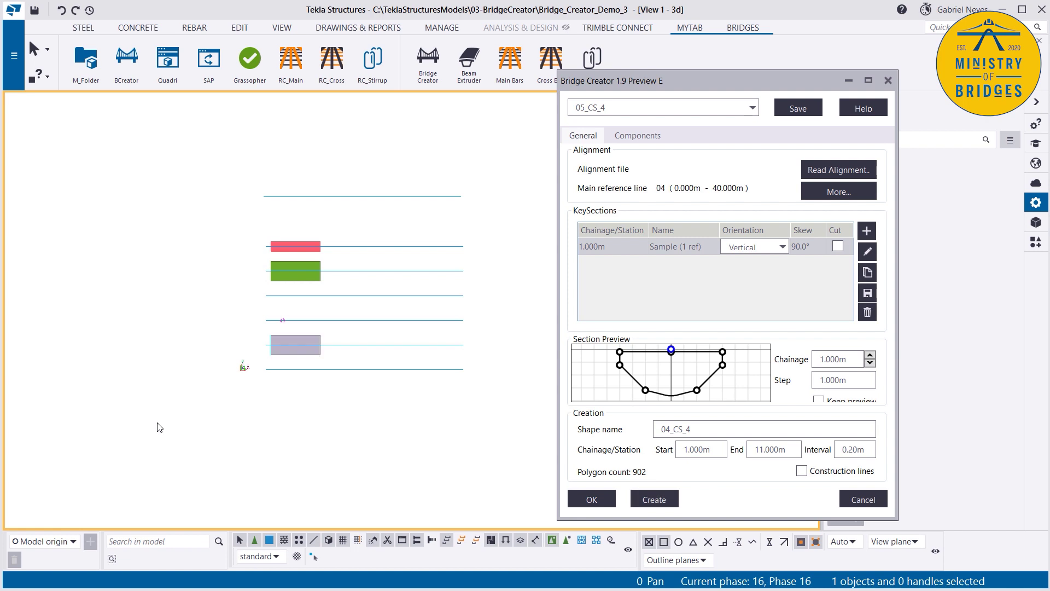
scroll(284, 344, up, 5)
scroll(274, 354, up, 3)
ctrl+middle_drag(261, 356, 211, 399)
scroll(293, 368, up, 3)
scroll(238, 382, down, 10)
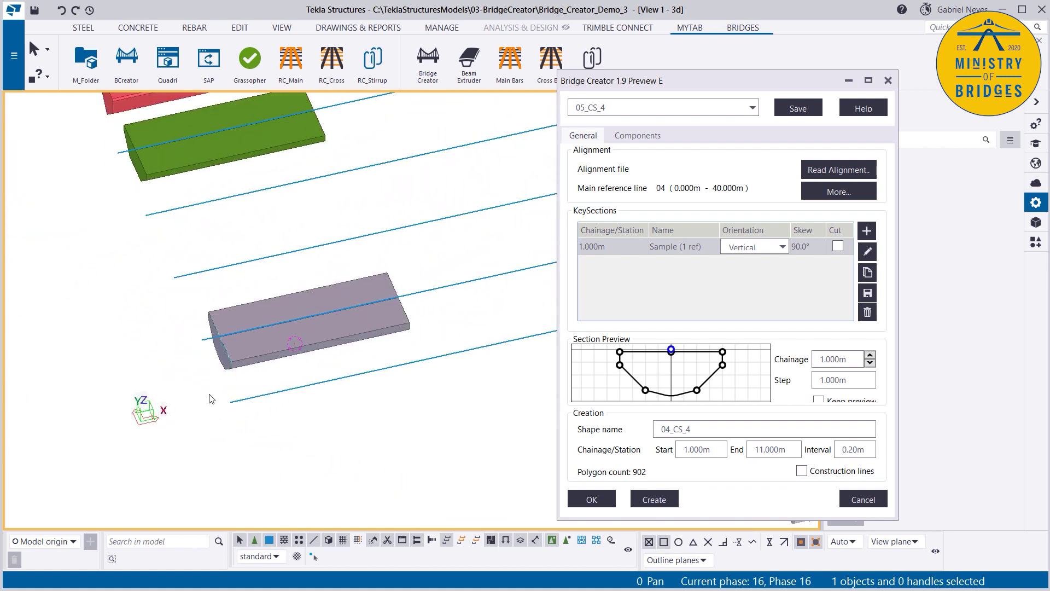
scroll(211, 399, down, 10)
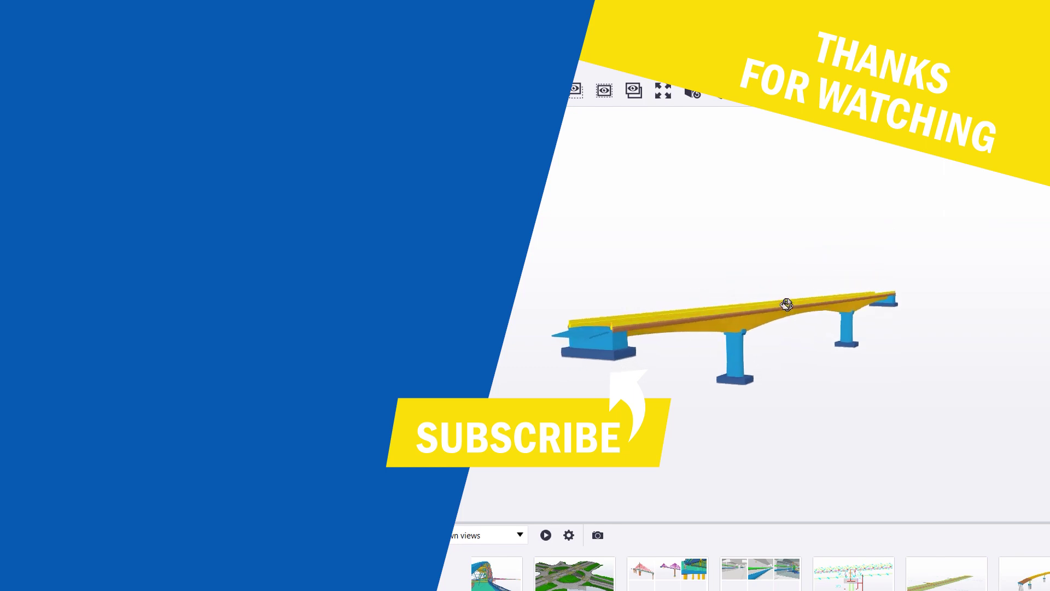
scroll(700, 344, up, 4)
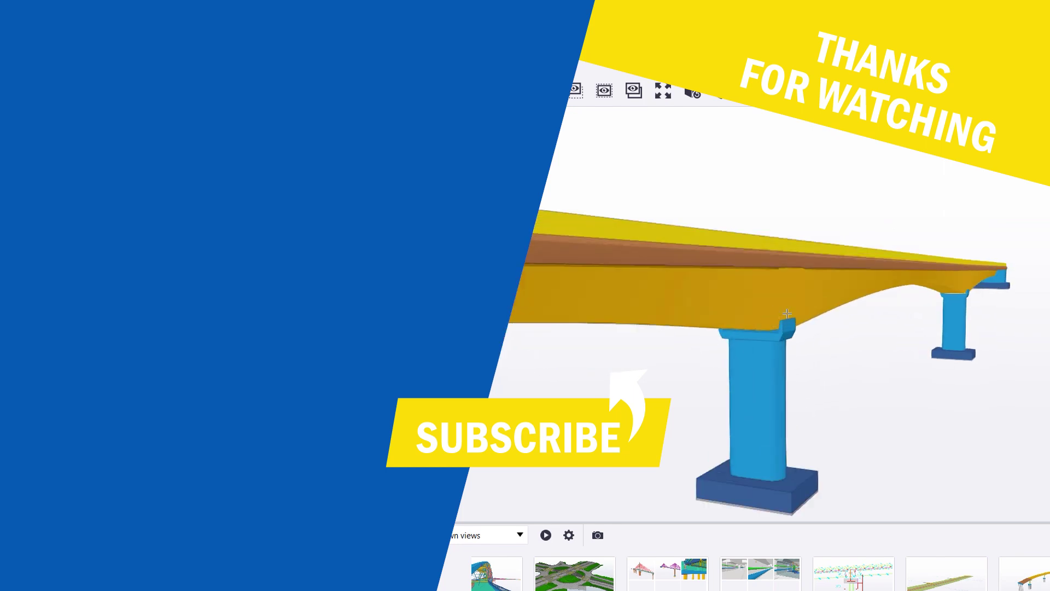